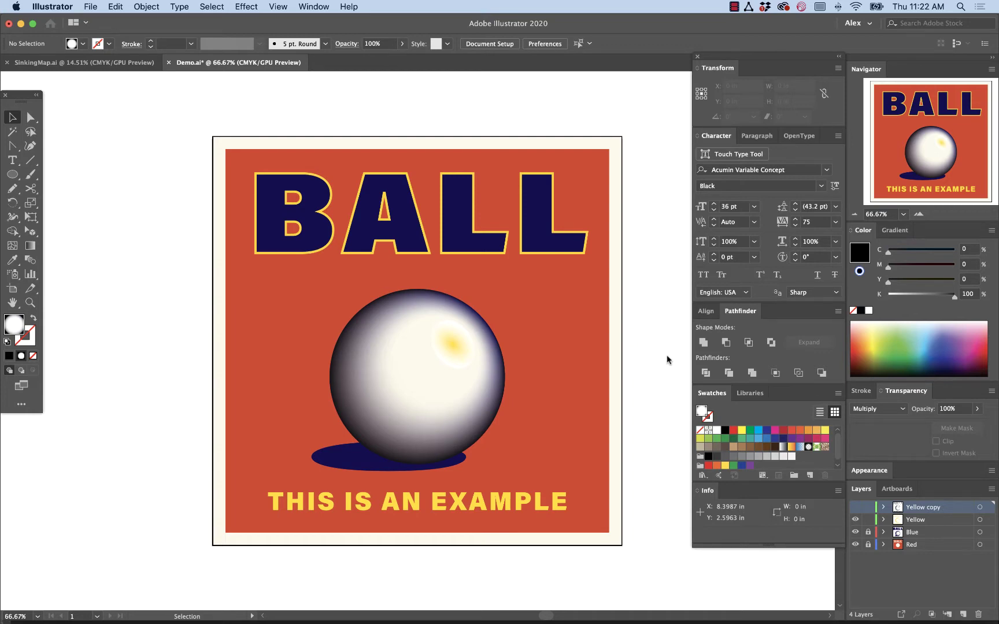
Preview the Red layer without the layers above it, restoring the visibility of Blue and Yellow one at a time.
{"action": "left_click", "coordinate": [855, 532]}
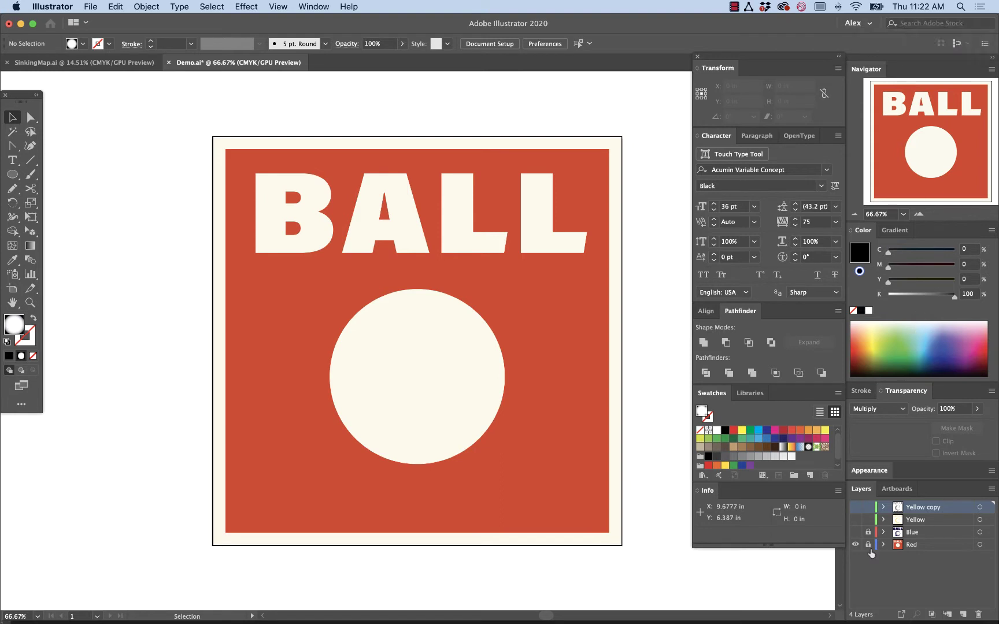
{"action": "left_click", "coordinate": [855, 533]}
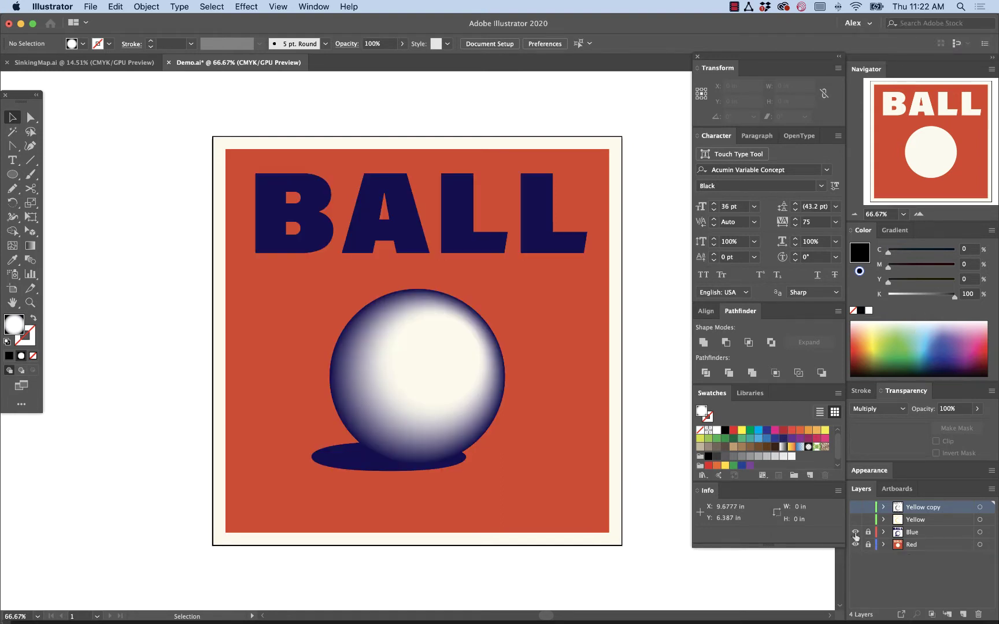
{"action": "left_click", "coordinate": [856, 519]}
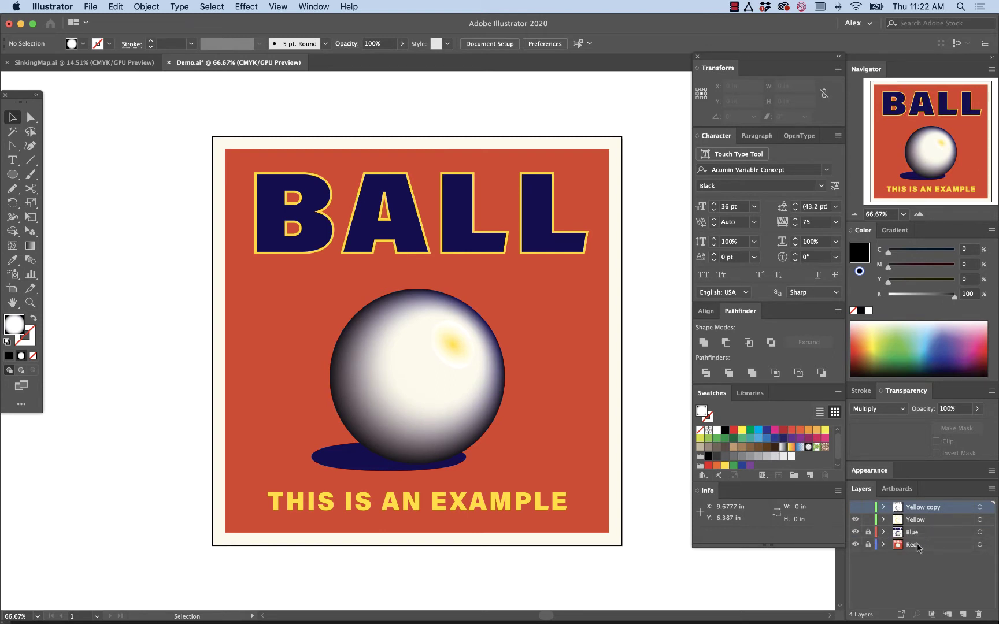
Hide the Red layer and view the Blue layer on its own, followed by the Yellow layer on its own.
{"action": "left_click", "coordinate": [856, 544]}
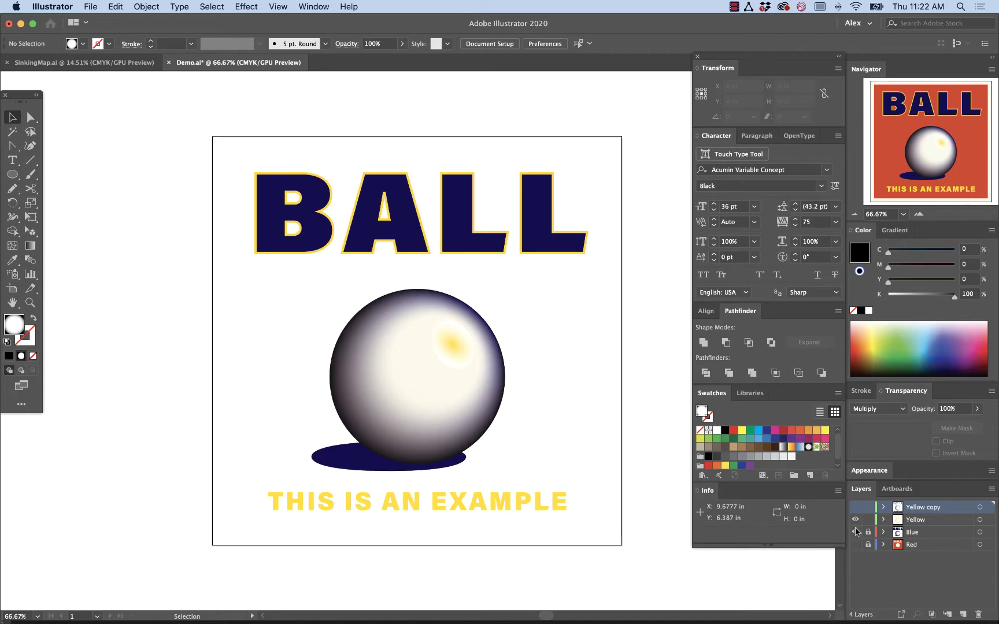
{"action": "left_click", "coordinate": [855, 520]}
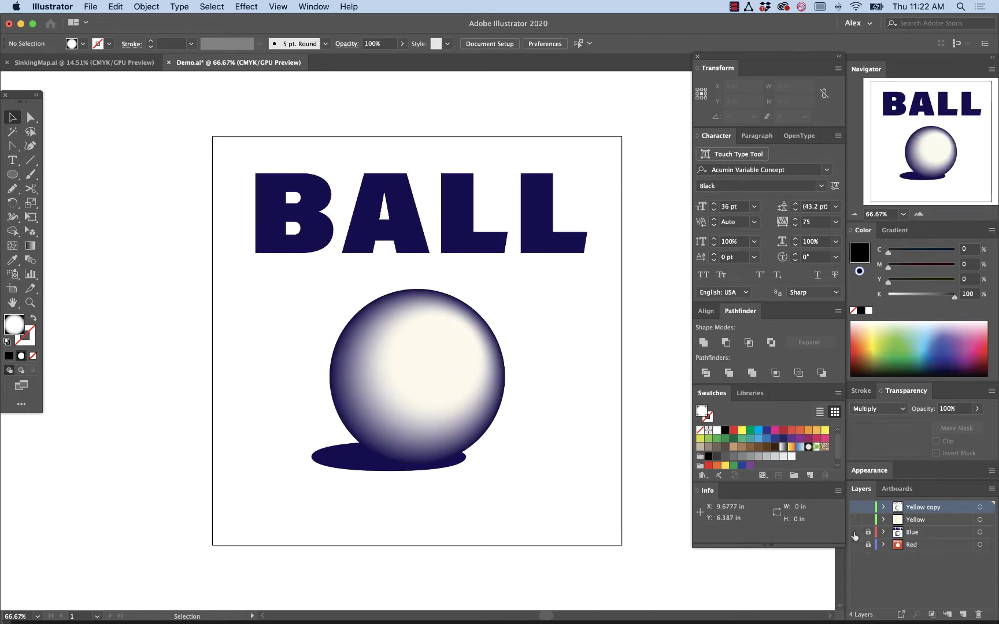
{"action": "left_click", "coordinate": [856, 532]}
{"action": "left_click", "coordinate": [856, 520]}
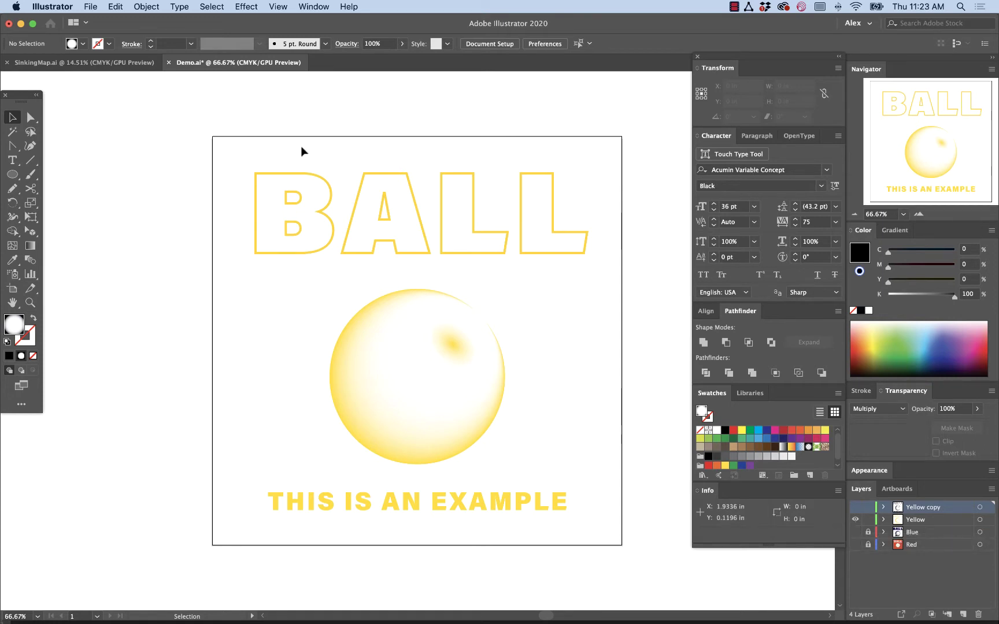
Show the Red layer alone, and bring back Blue and Yellow to view the full overlapping print.
{"action": "left_click", "coordinate": [855, 544]}
{"action": "left_click", "coordinate": [855, 525]}
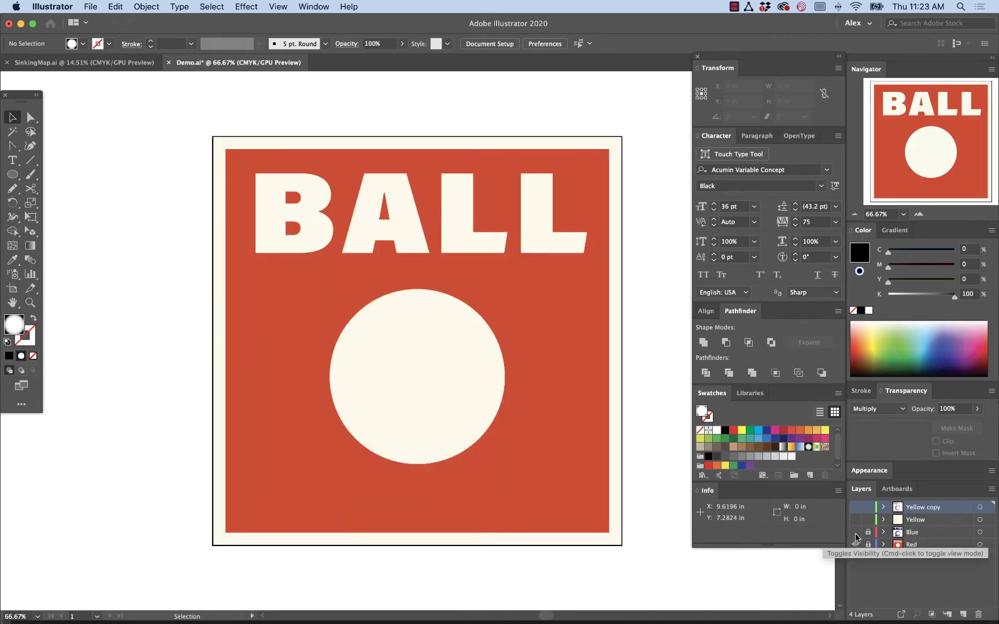
{"action": "left_click", "coordinate": [855, 532]}
{"action": "left_click", "coordinate": [855, 519]}
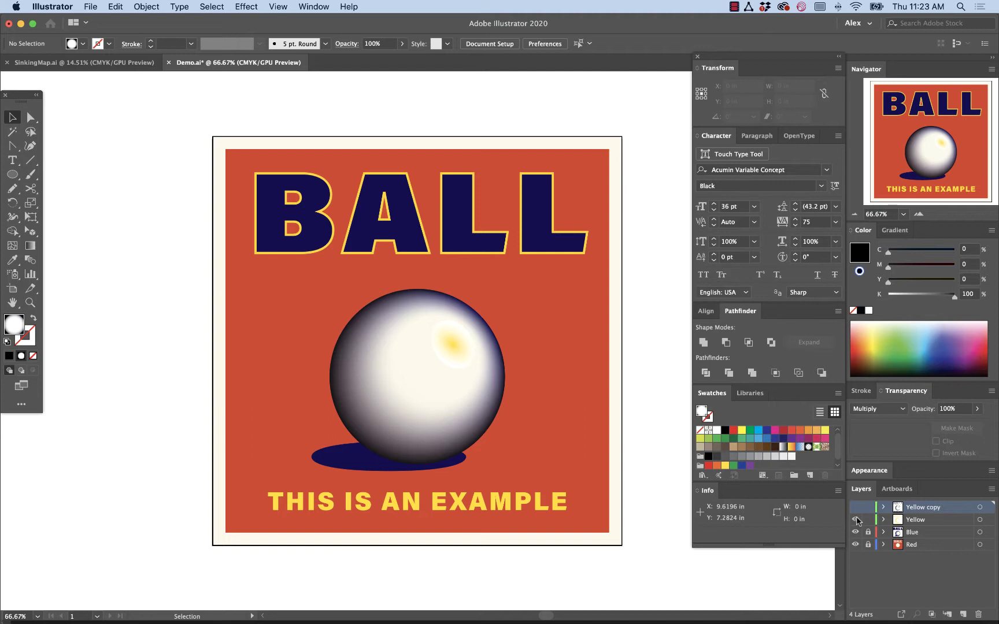
Hide the Yellow, Blue and Red layers and show only the Yellow copy layer as black print separation artwork.
{"action": "left_click", "coordinate": [856, 519]}
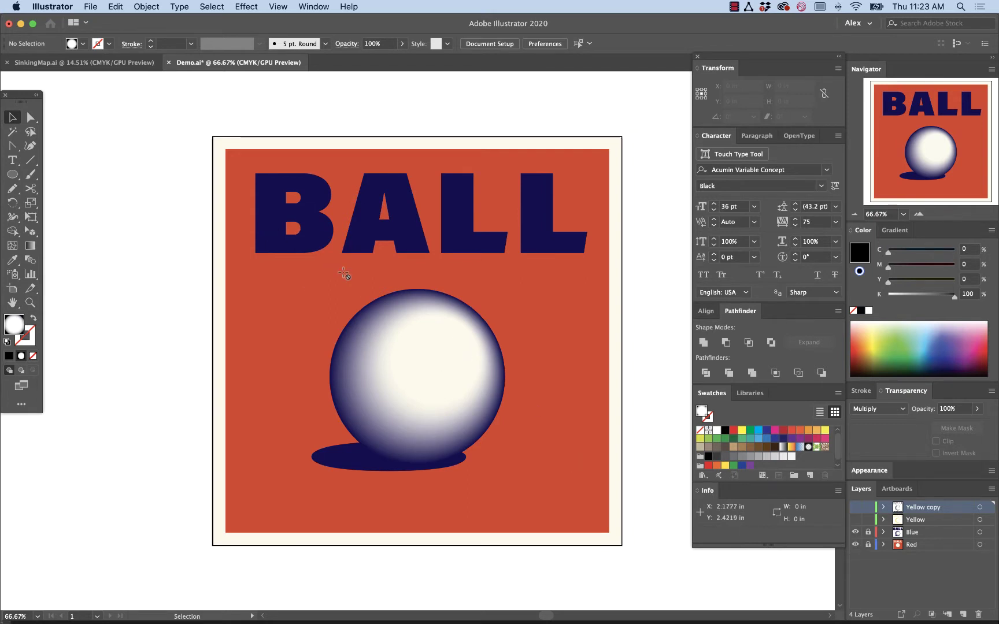
{"action": "left_click", "coordinate": [855, 507]}
{"action": "left_click", "coordinate": [855, 533]}
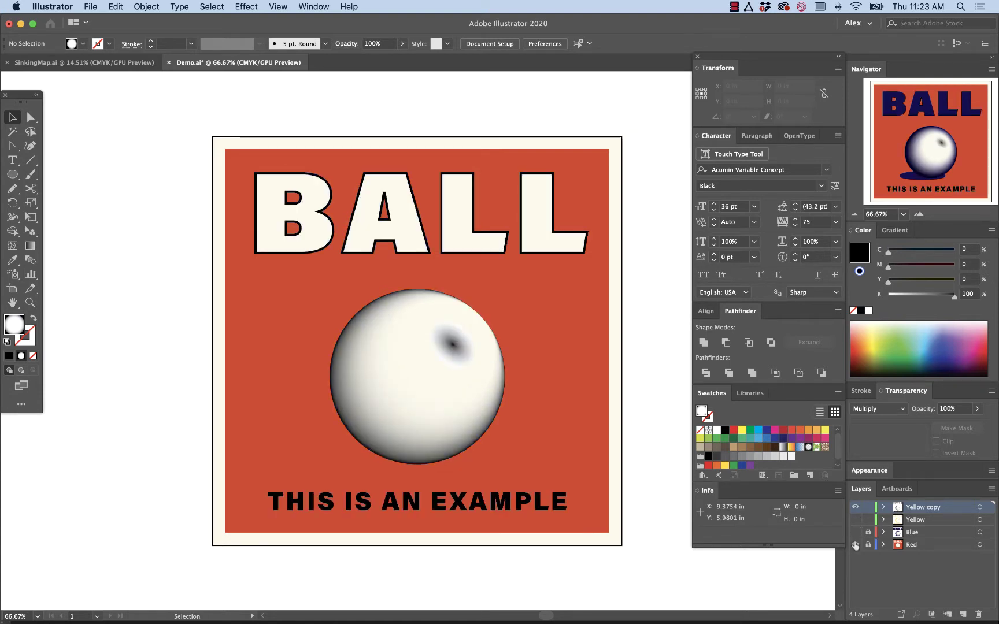
{"action": "left_click", "coordinate": [856, 544]}
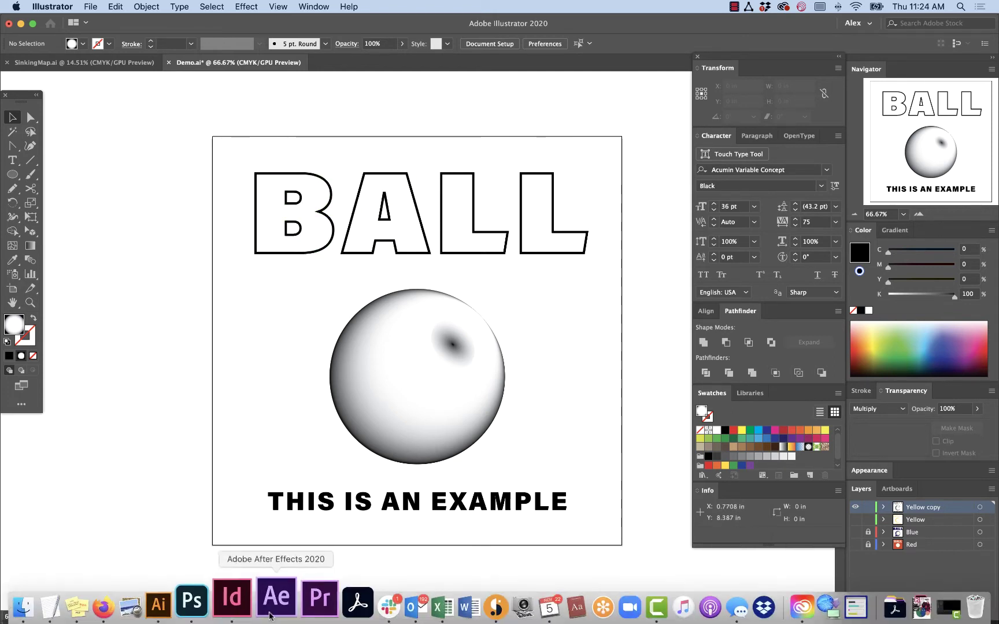
Switch to Photoshop and show Layer 5 instead of Layer 6 in the From Illustrator group.
{"action": "left_click", "coordinate": [218, 604]}
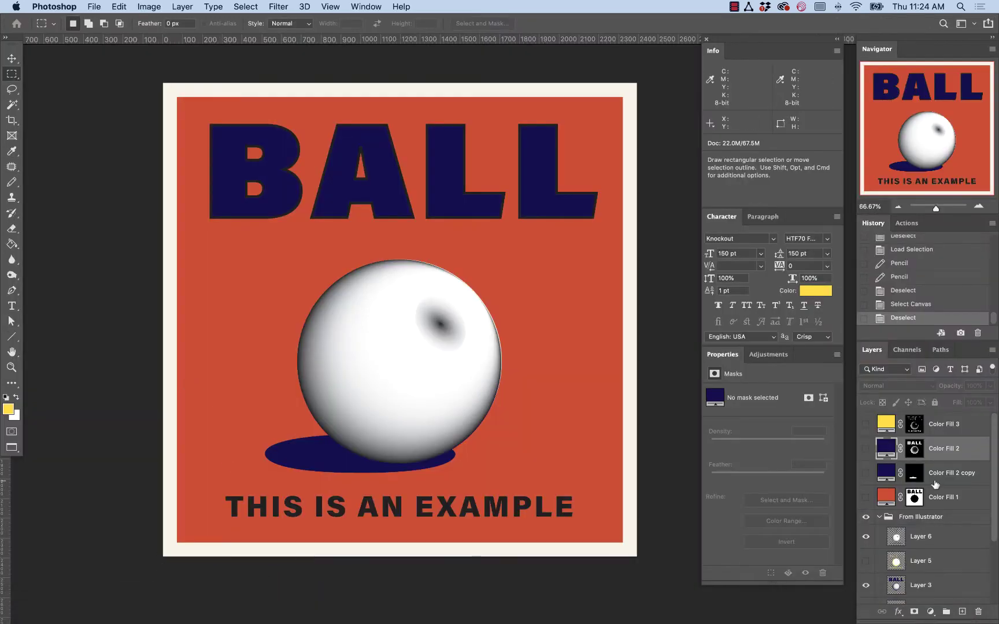
{"action": "left_click", "coordinate": [866, 537]}
{"action": "left_click", "coordinate": [865, 560]}
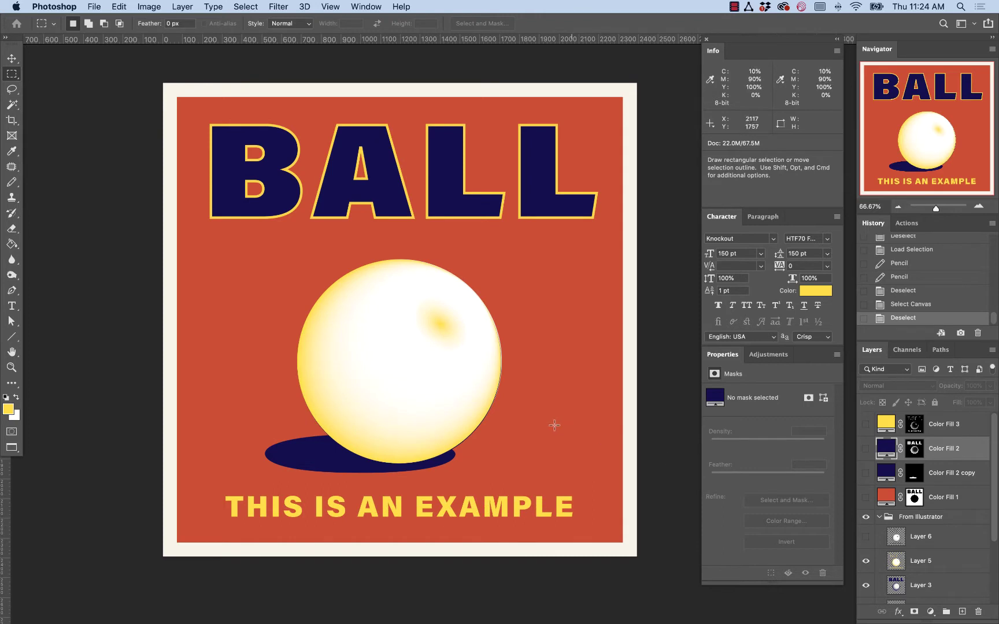
Hide Layer 5, Layer 3 and Layer 4 in the From Illustrator group, leaving the red Layer 2 over the paper color.
{"action": "key", "text": "super+minus"}
{"action": "scroll", "coordinate": [610, 425], "scroll_direction": "right", "scroll_amount": 3}
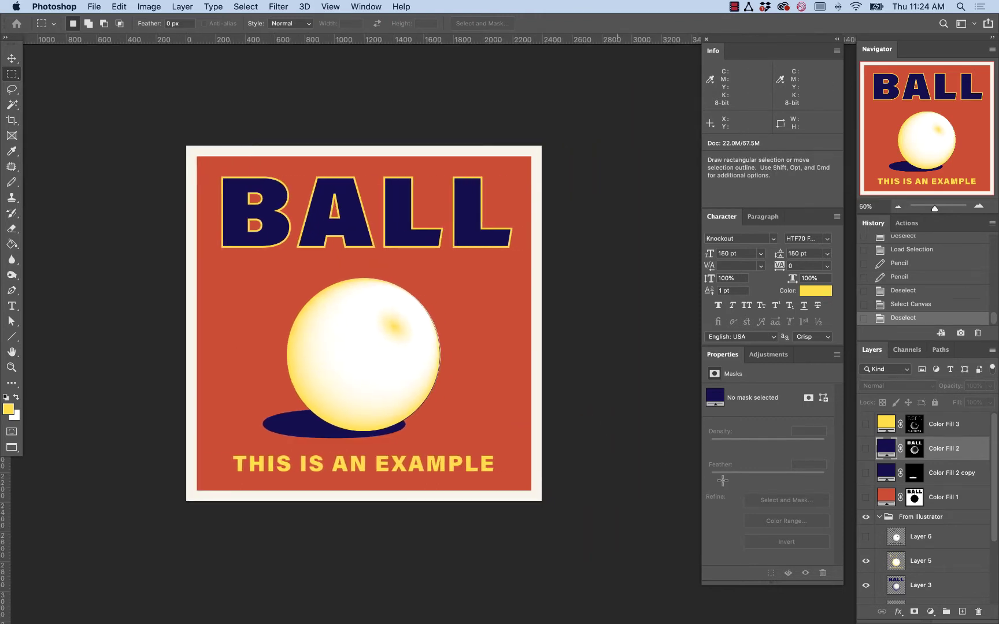
{"action": "scroll", "coordinate": [892, 567], "scroll_direction": "down", "scroll_amount": 3}
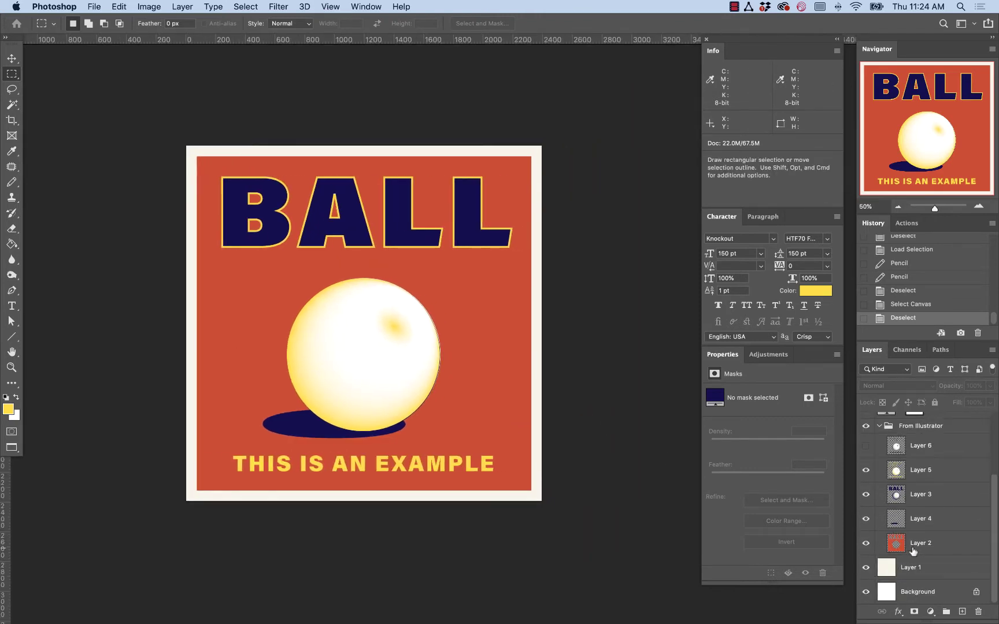
{"action": "scroll", "coordinate": [885, 474], "scroll_direction": "up", "scroll_amount": 1}
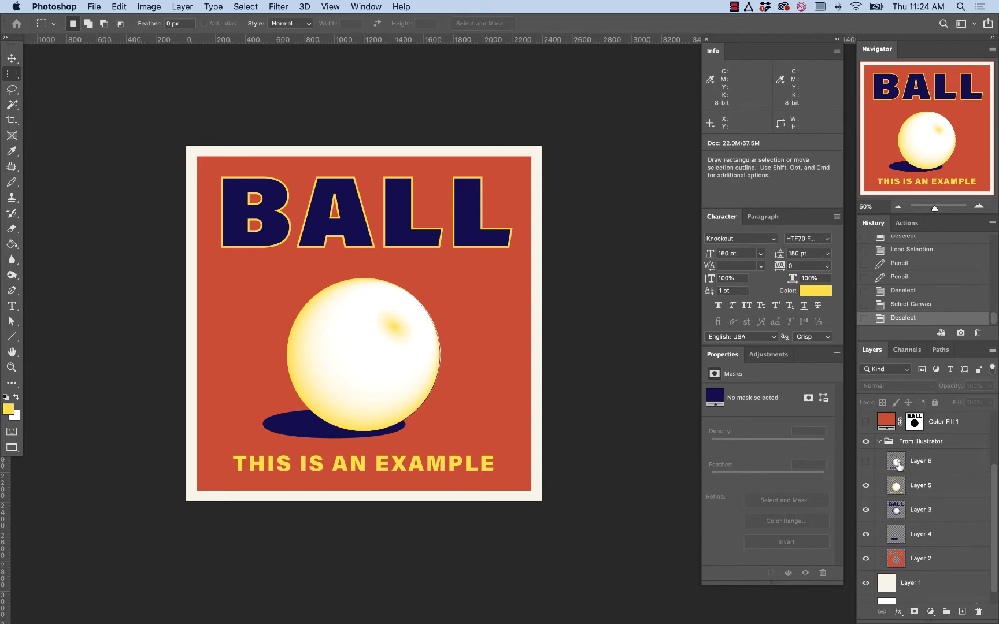
{"action": "left_click", "coordinate": [866, 485]}
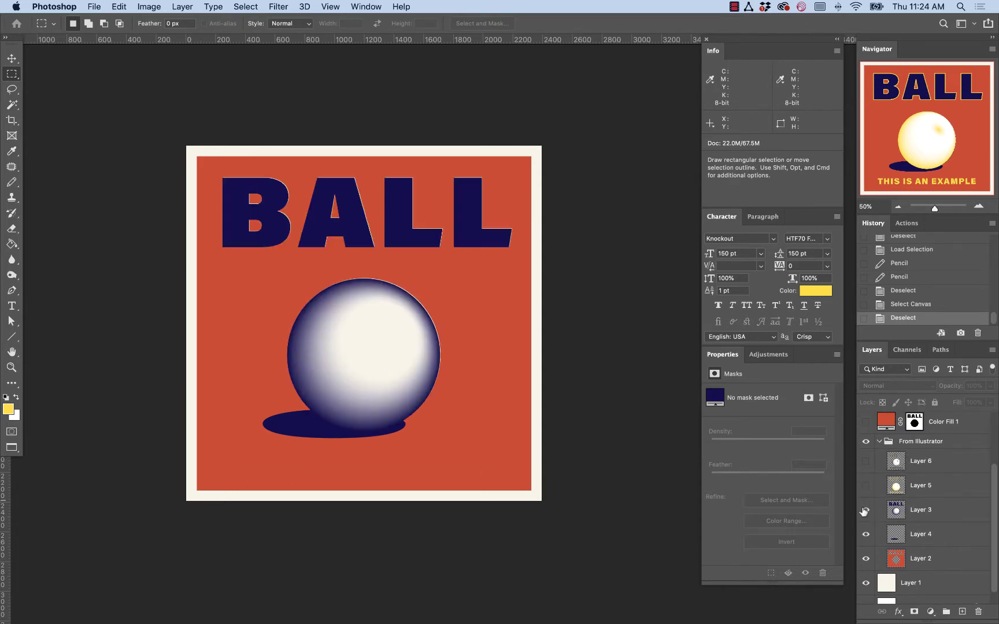
{"action": "left_click", "coordinate": [865, 510]}
{"action": "left_click", "coordinate": [866, 534]}
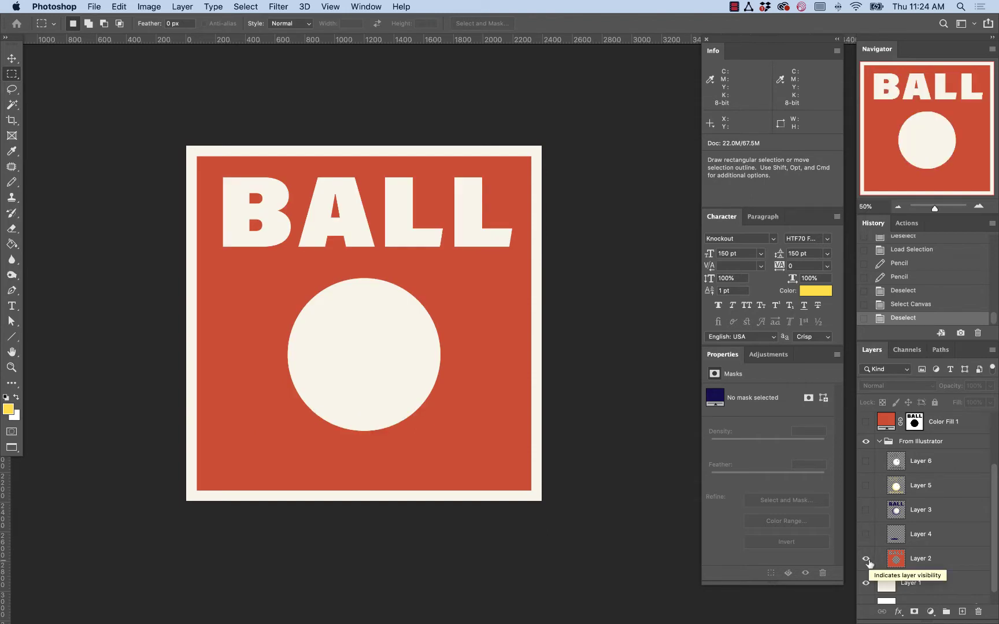
Preview the blue artwork on Layer 3 and Layer 4 over the red layer, and hide both layers again.
{"action": "left_click", "coordinate": [865, 510]}
{"action": "left_click", "coordinate": [866, 536]}
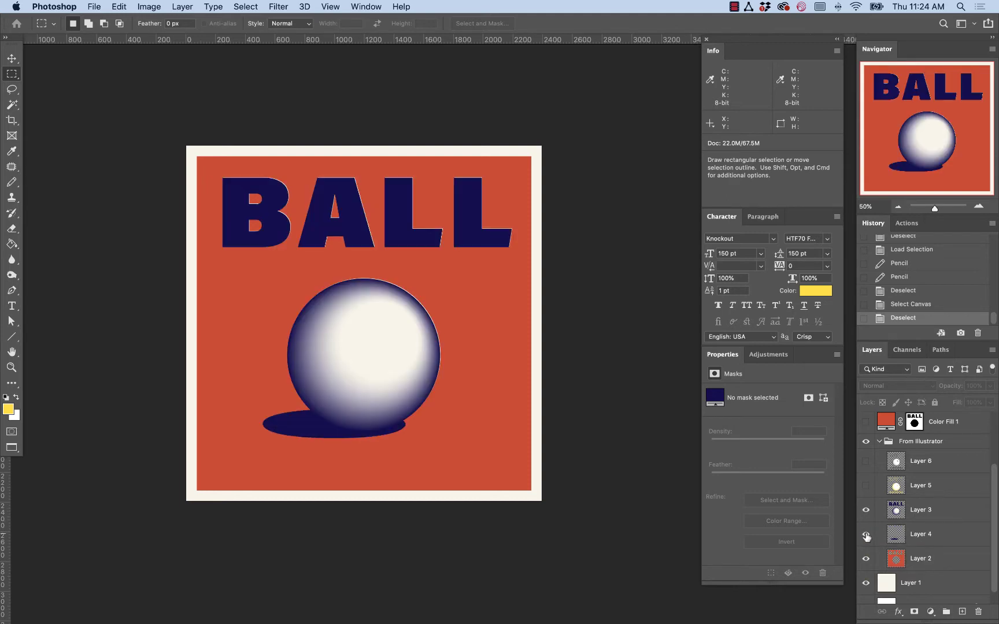
{"action": "left_click", "coordinate": [866, 536]}
{"action": "left_click", "coordinate": [866, 510]}
Preview the yellow Layer 5 over the red layer, and swap it for the black version on Layer 6.
{"action": "left_click", "coordinate": [865, 487]}
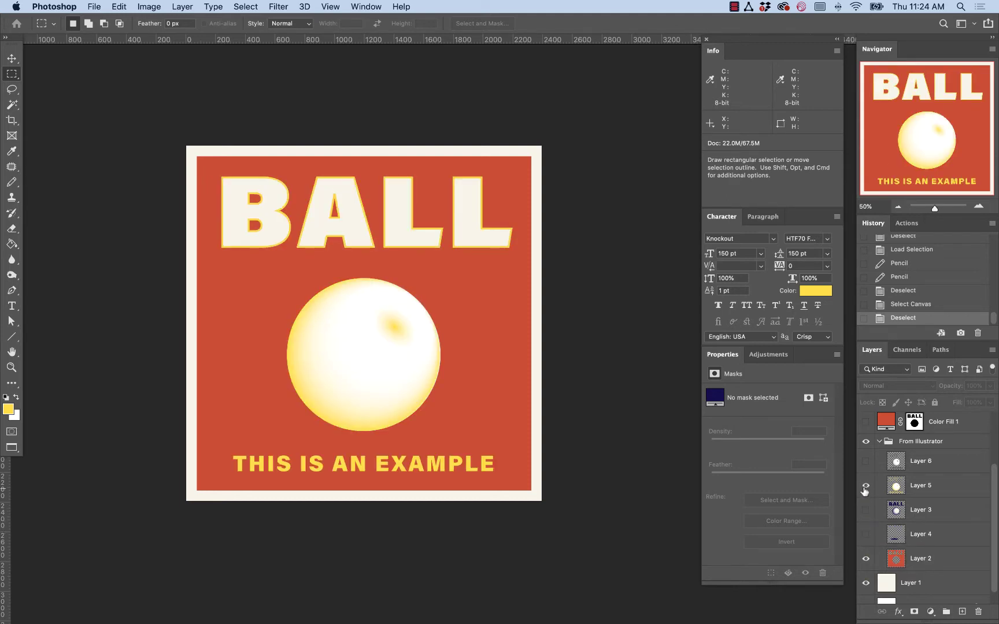
{"action": "left_click", "coordinate": [865, 487]}
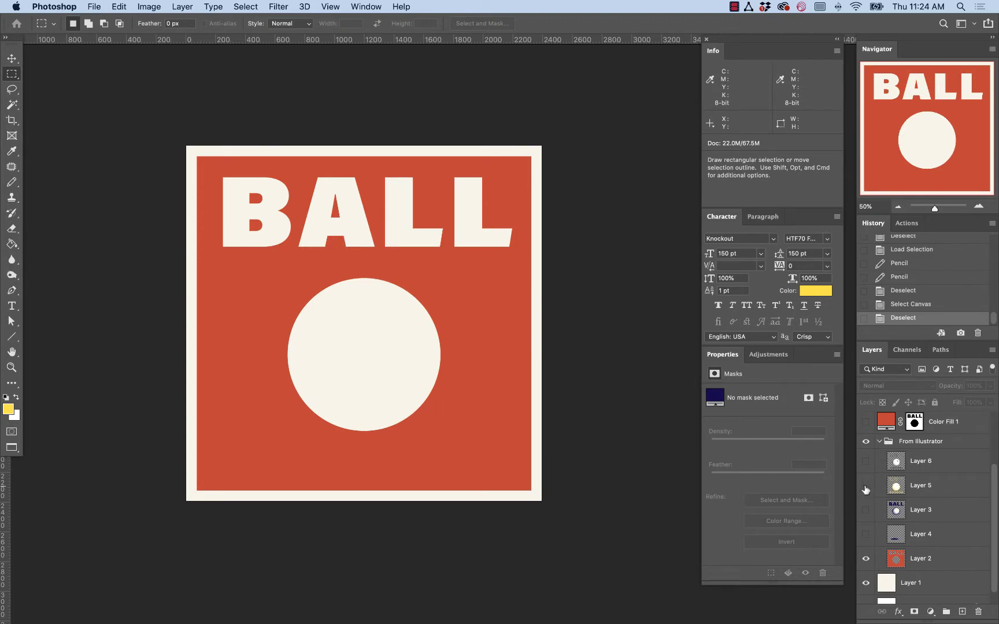
{"action": "left_click", "coordinate": [866, 462]}
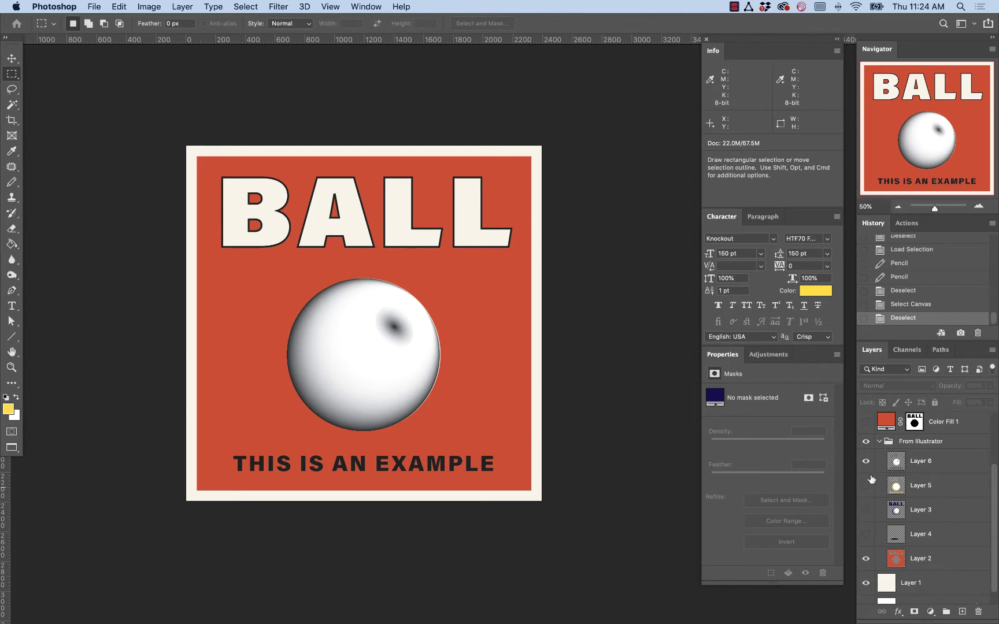
Collapse and hide the From Illustrator group, and show the Color Fill 1 layer.
{"action": "left_click", "coordinate": [880, 442]}
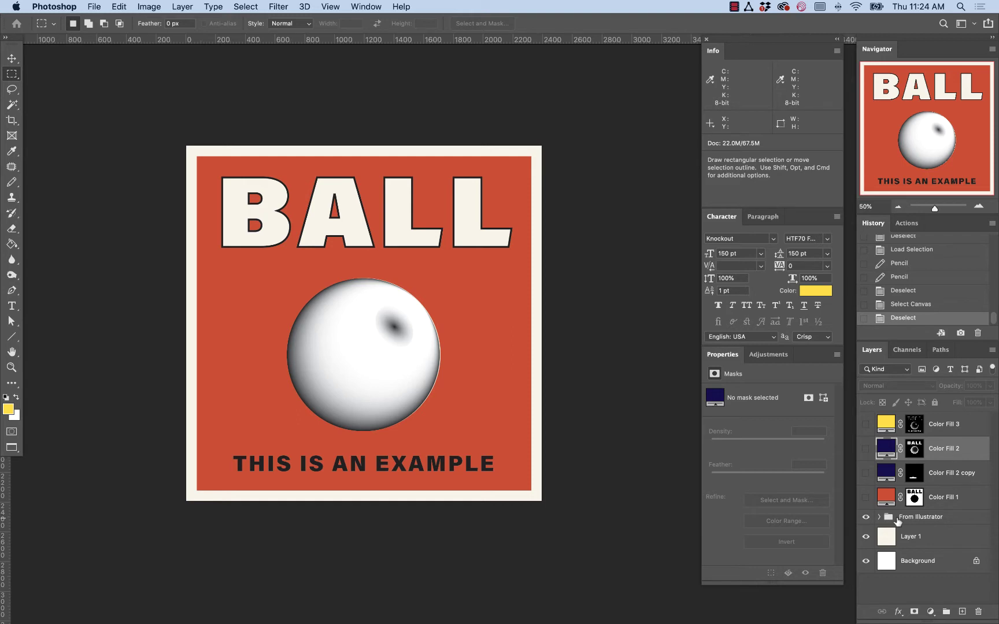
{"action": "left_click", "coordinate": [866, 517]}
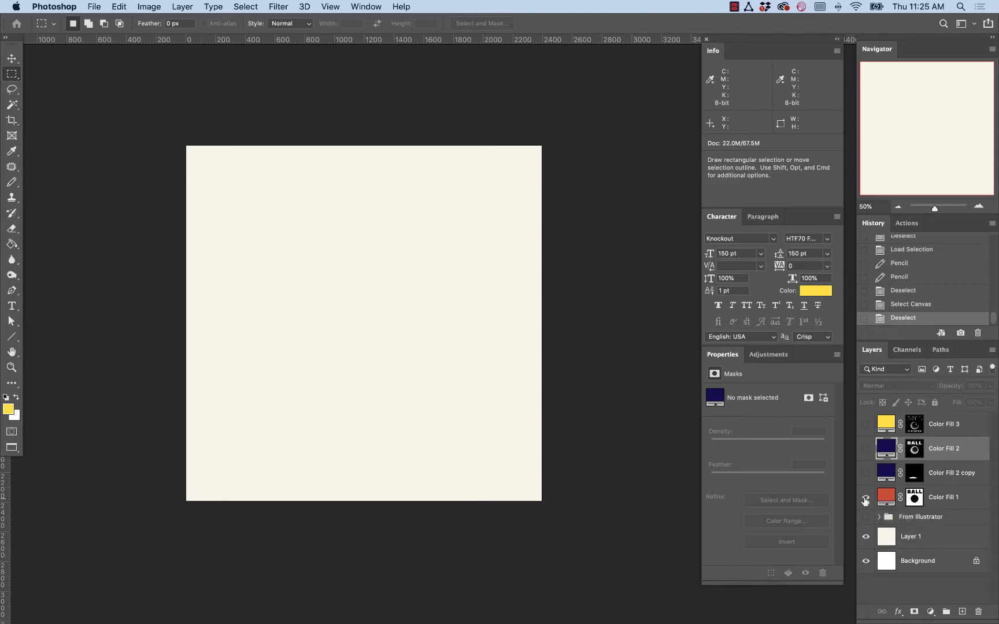
{"action": "left_click", "coordinate": [865, 497]}
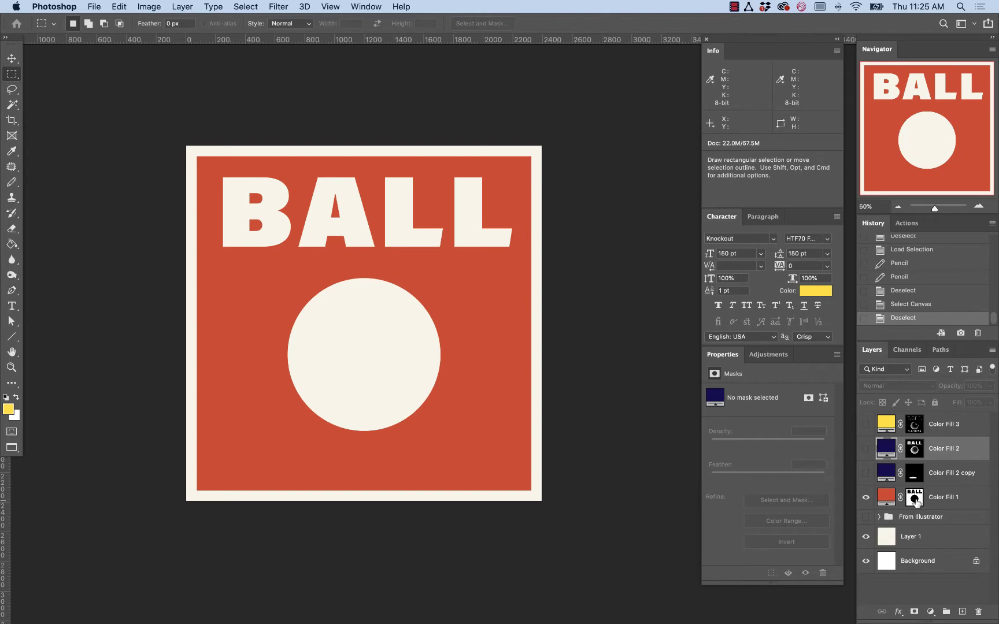
View Color Fill 1's layer mask by itself, marquee its printed area and deselect.
{"action": "left_click", "coordinate": [916, 503], "text": "alt"}
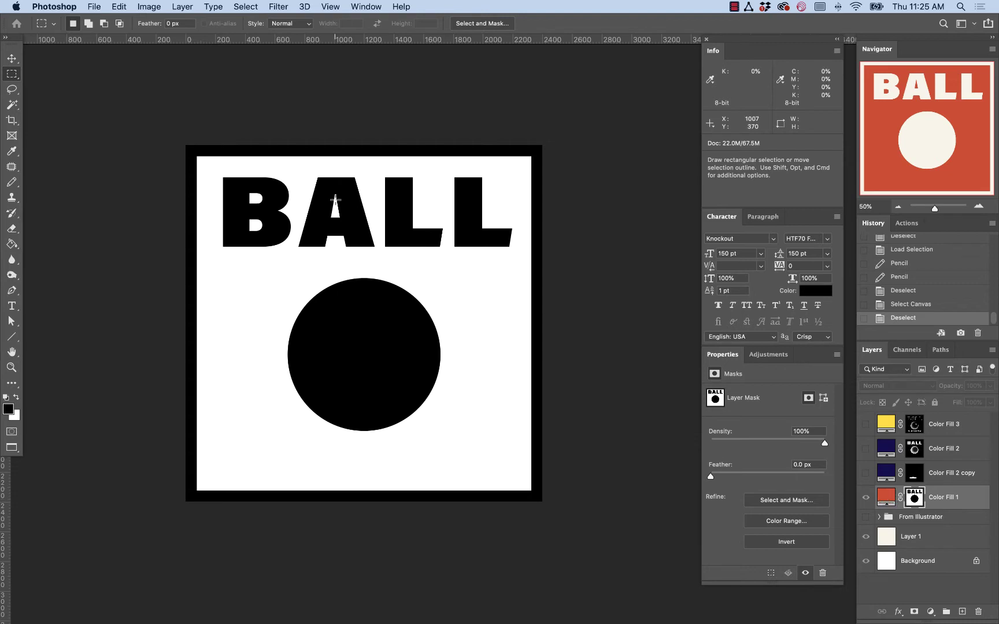
{"action": "left_click_drag", "start_coordinate": [196, 157], "coordinate": [562, 529]}
{"action": "left_click", "coordinate": [582, 518]}
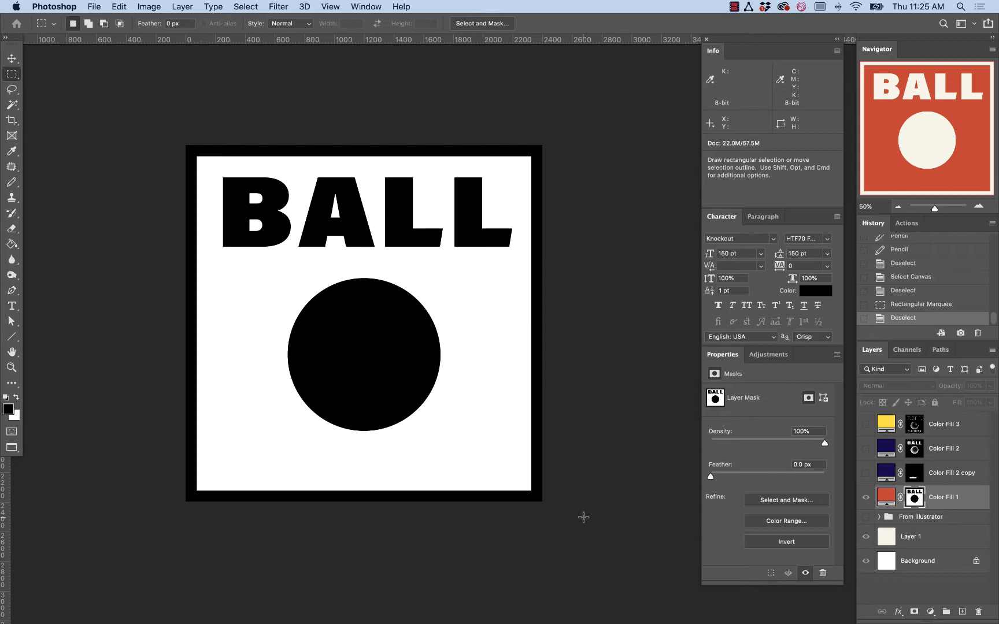
Hide Color Fill 1 and add a Solid Color fill layer in purple, cf2be7.
{"action": "left_click", "coordinate": [866, 500]}
{"action": "left_click", "coordinate": [865, 500]}
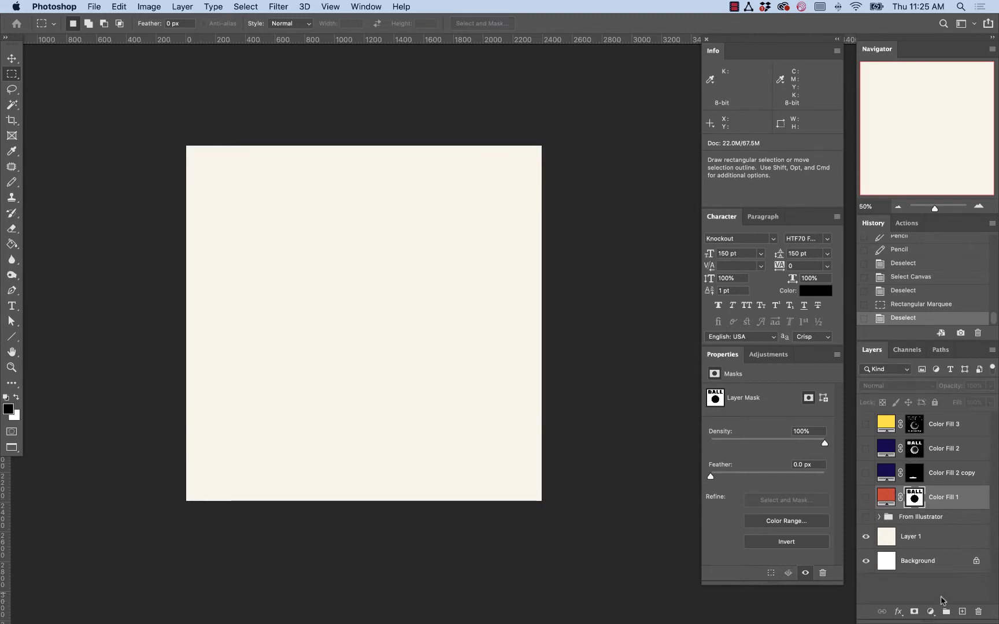
{"action": "left_click", "coordinate": [930, 612]}
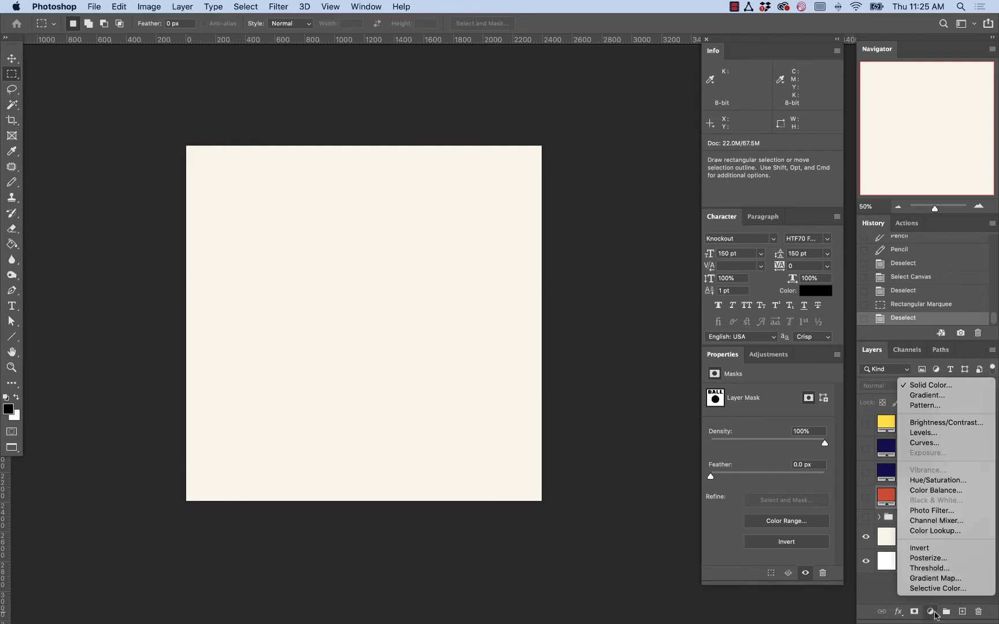
{"action": "left_click", "coordinate": [928, 385]}
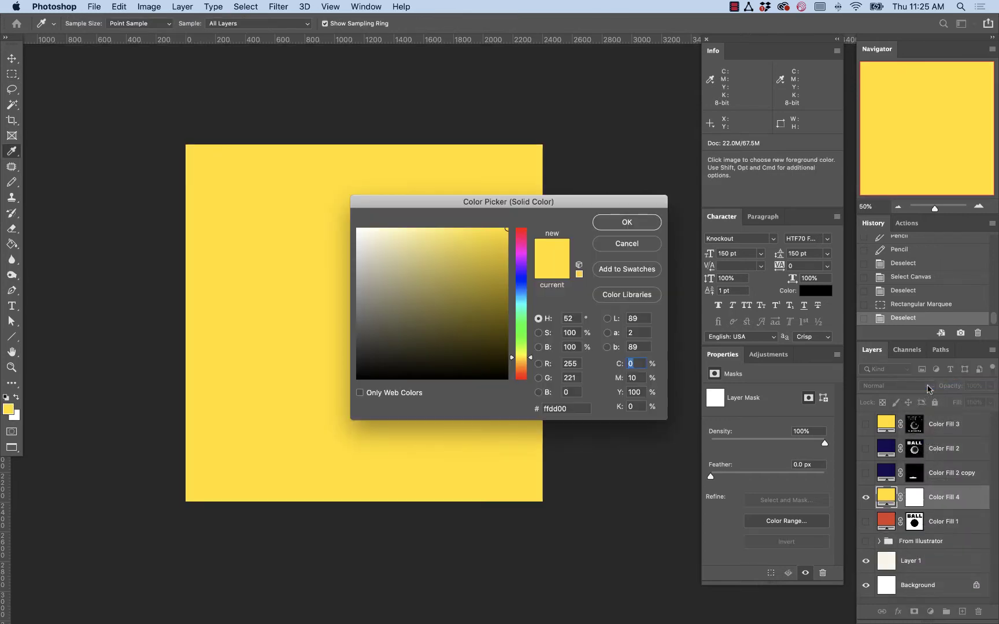
{"action": "left_click", "coordinate": [497, 251]}
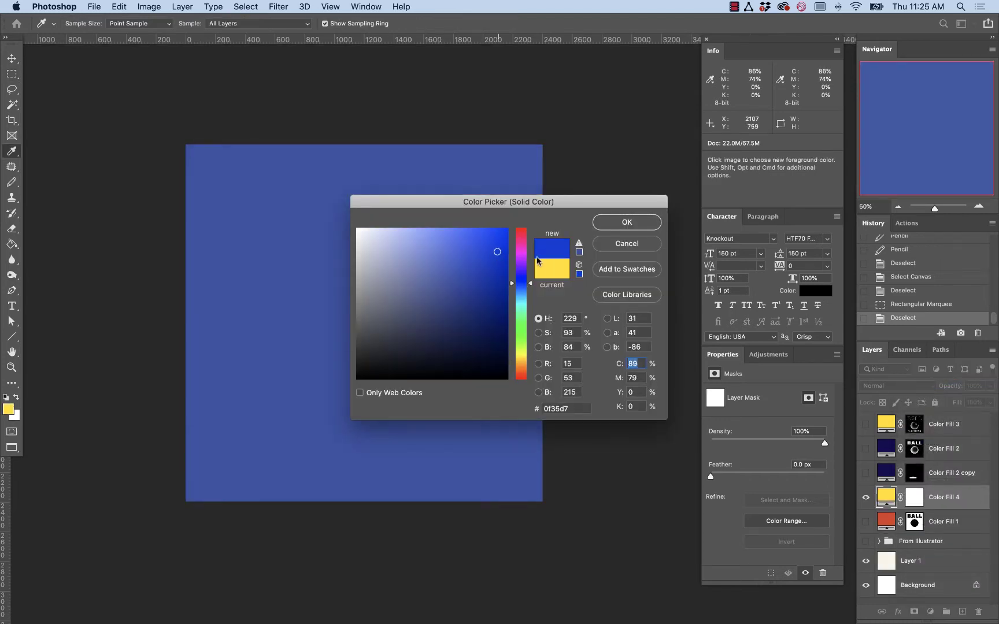
{"action": "left_click", "coordinate": [521, 257]}
{"action": "left_click", "coordinate": [479, 243]}
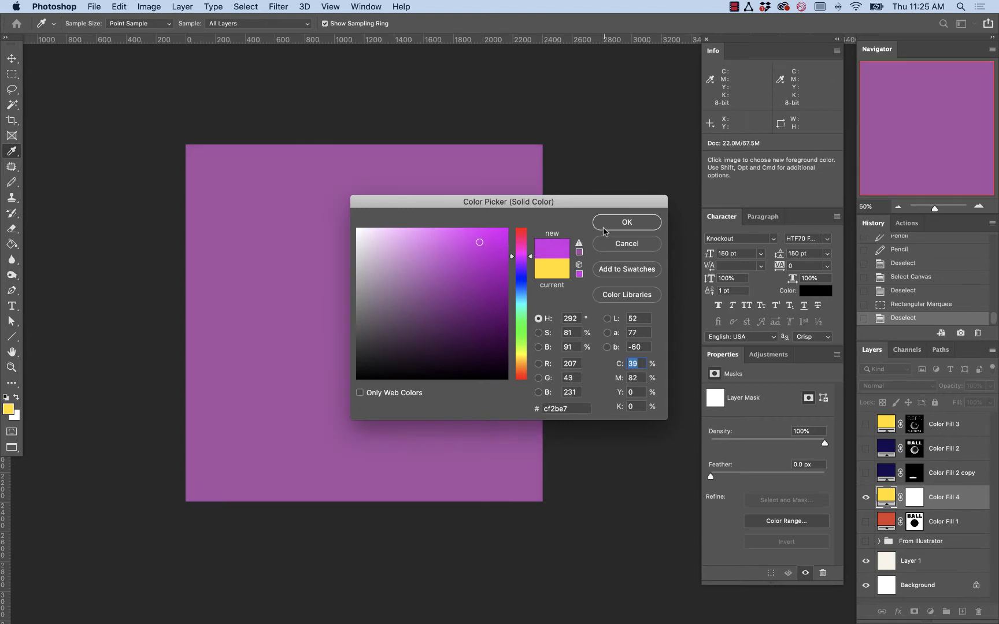
{"action": "left_click", "coordinate": [609, 224]}
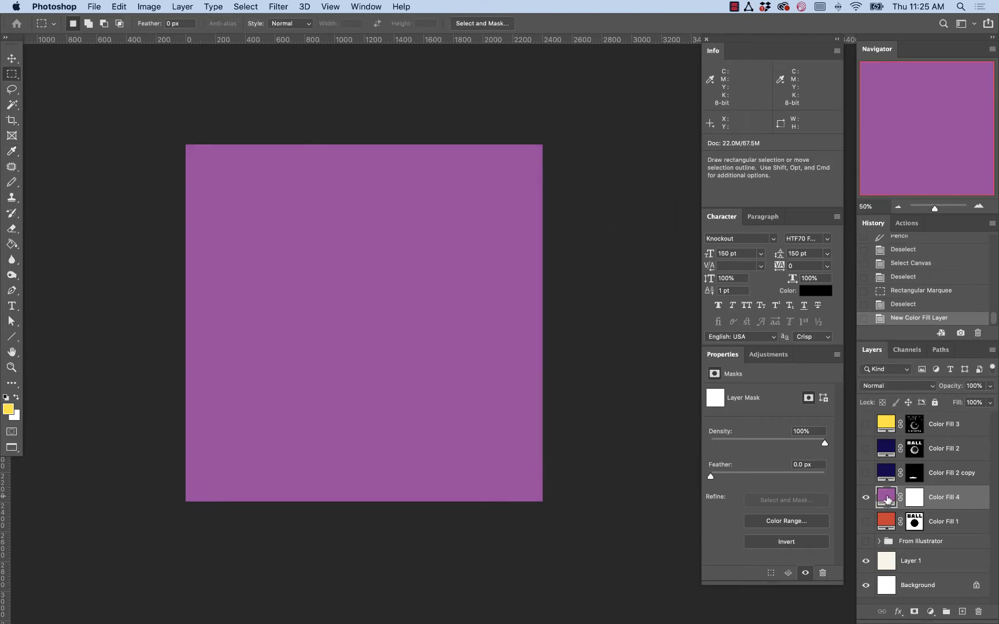
Recolor the Color Fill 4 layer to a light green, 73d8a3.
{"action": "double_click", "coordinate": [888, 498]}
{"action": "left_click", "coordinate": [399, 247]}
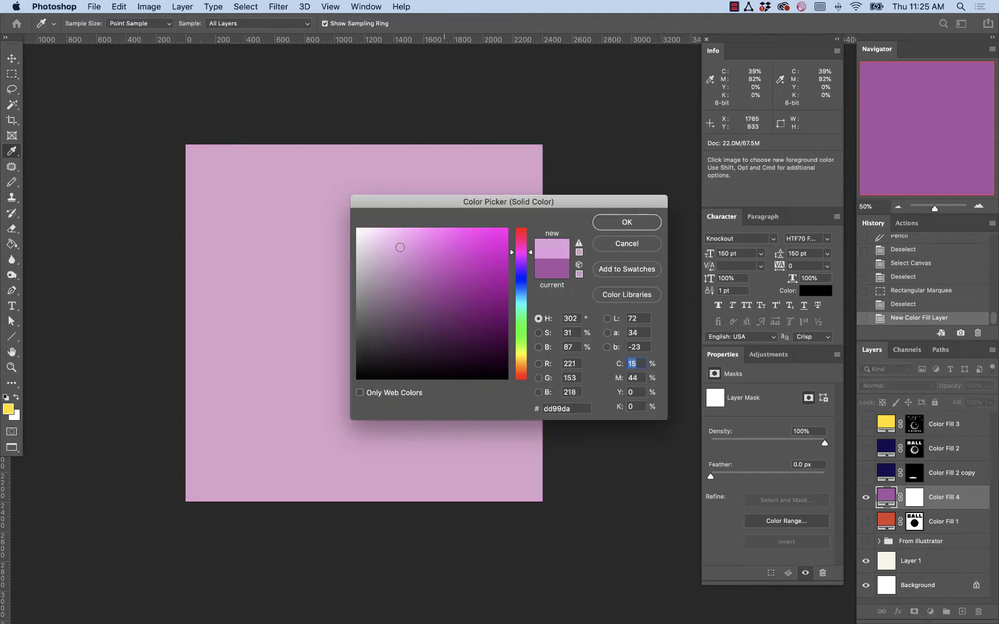
{"action": "left_click", "coordinate": [521, 317]}
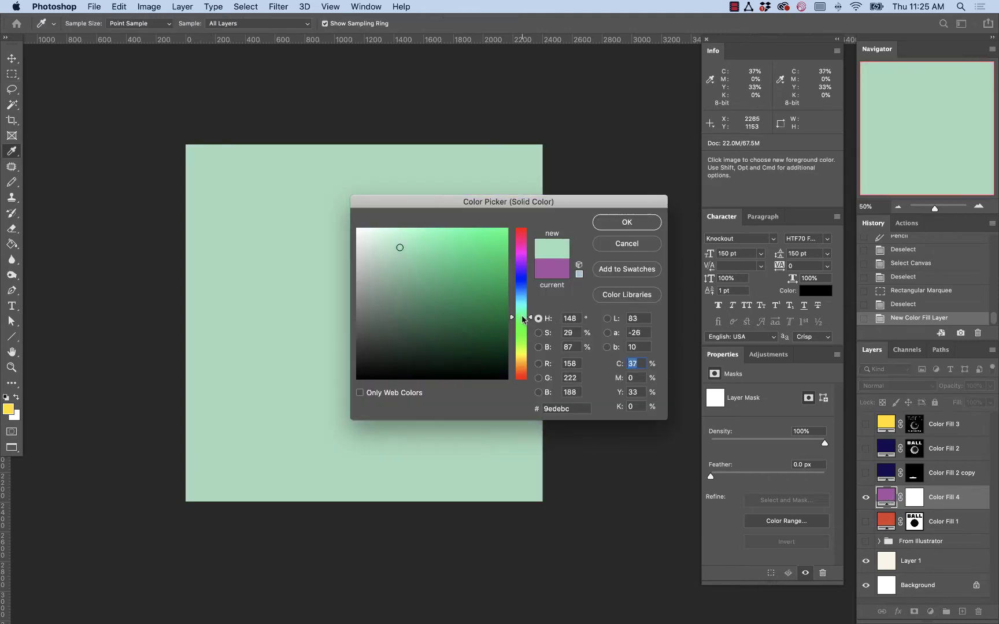
{"action": "left_click_drag", "start_coordinate": [423, 271], "coordinate": [427, 251]}
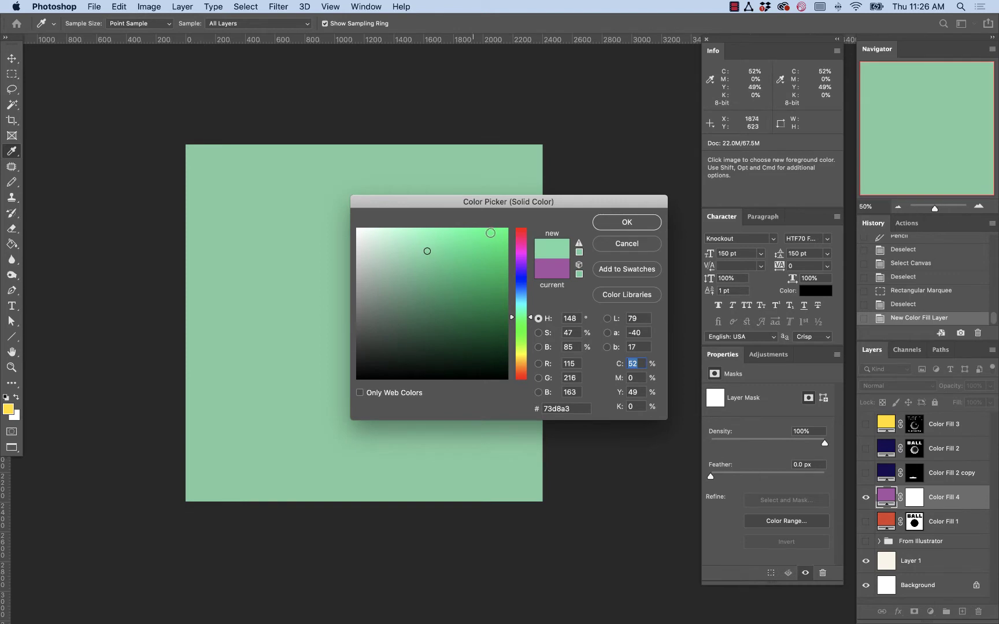
{"action": "left_click", "coordinate": [628, 222]}
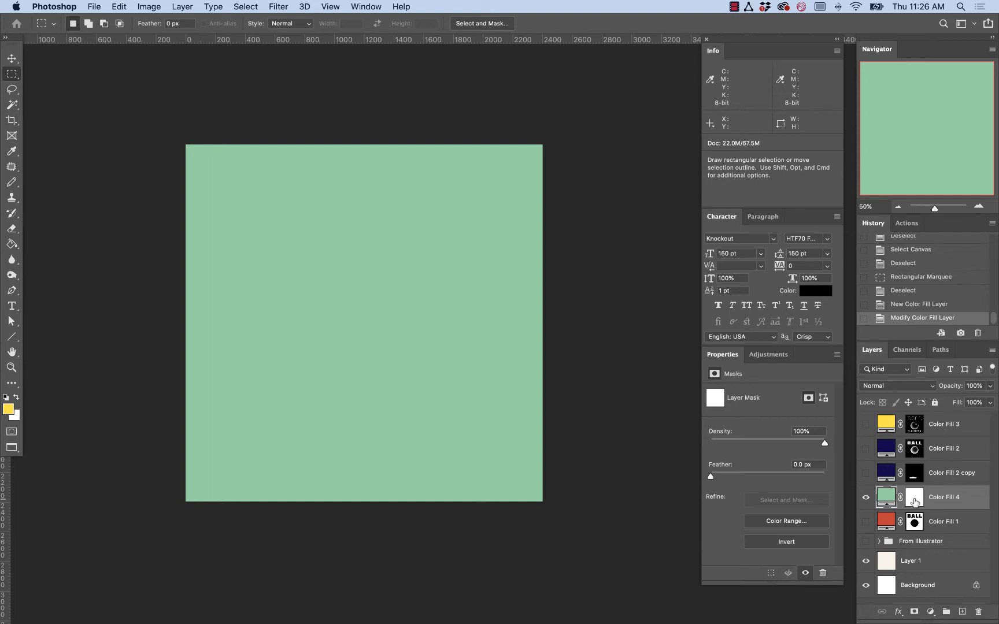
Paint black strokes and a dot on Color Fill 4's isolated layer mask with a 700 px Pencil, and return to the color view.
{"action": "left_click", "coordinate": [914, 502], "text": "alt"}
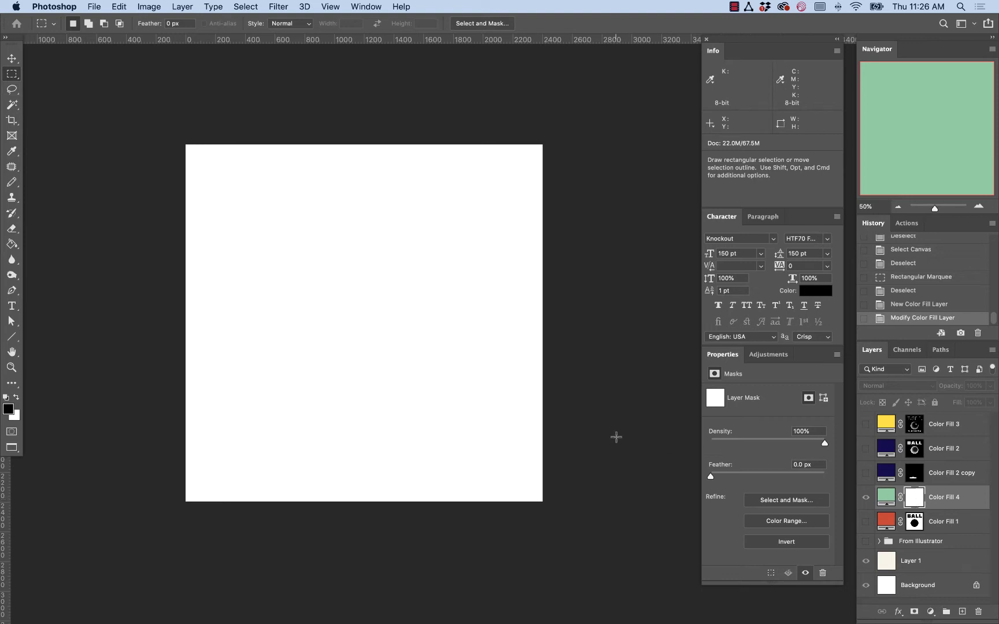
{"action": "left_click", "coordinate": [12, 181]}
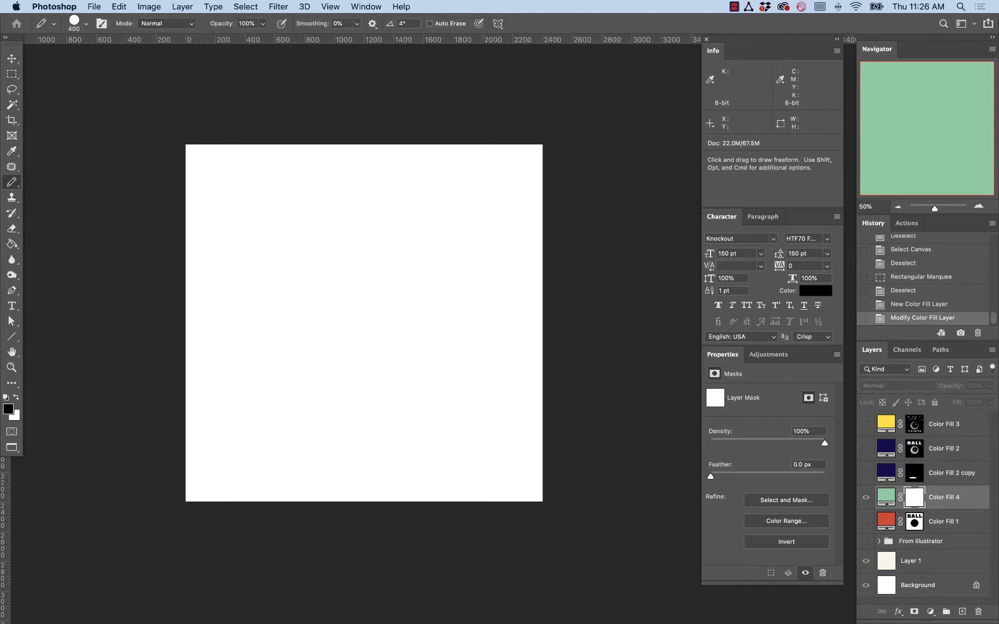
{"action": "key", "text": "bracketright"}
{"action": "key", "text": "bracketright"}
{"action": "mouse_move", "coordinate": [414, 152]}
{"action": "left_mouse_down"}
{"action": "mouse_move", "coordinate": [223, 140]}
{"action": "mouse_move", "coordinate": [164, 148]}
{"action": "mouse_move", "coordinate": [153, 459]}
{"action": "mouse_move", "coordinate": [308, 537]}
{"action": "mouse_move", "coordinate": [552, 465]}
{"action": "mouse_move", "coordinate": [390, 366]}
{"action": "mouse_move", "coordinate": [424, 307]}
{"action": "mouse_move", "coordinate": [534, 245]}
{"action": "mouse_move", "coordinate": [553, 165]}
{"action": "mouse_move", "coordinate": [557, 339]}
{"action": "left_mouse_up"}
{"action": "left_click", "coordinate": [272, 336]}
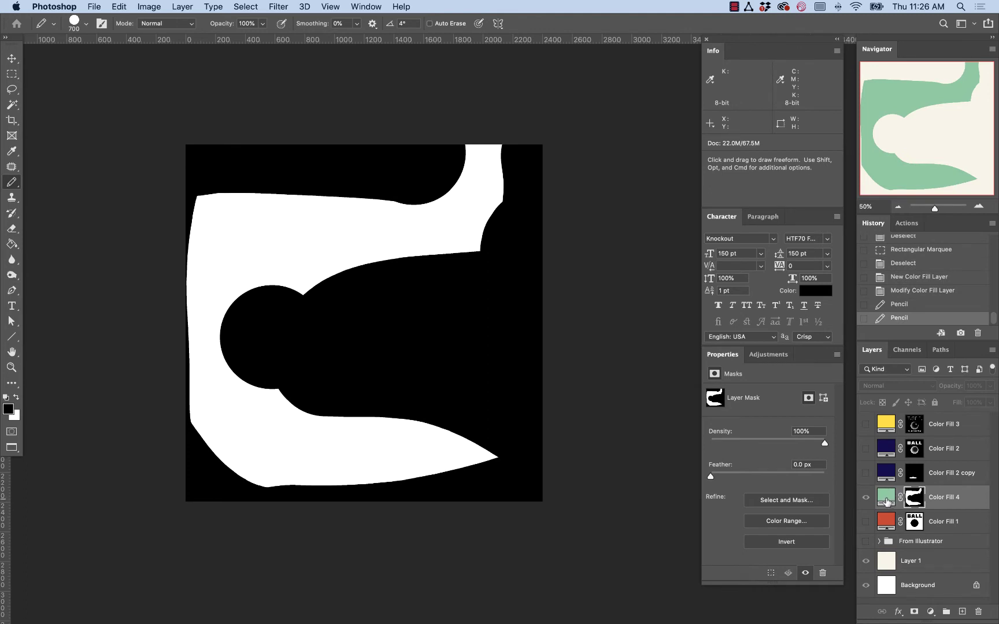
{"action": "left_click", "coordinate": [887, 500]}
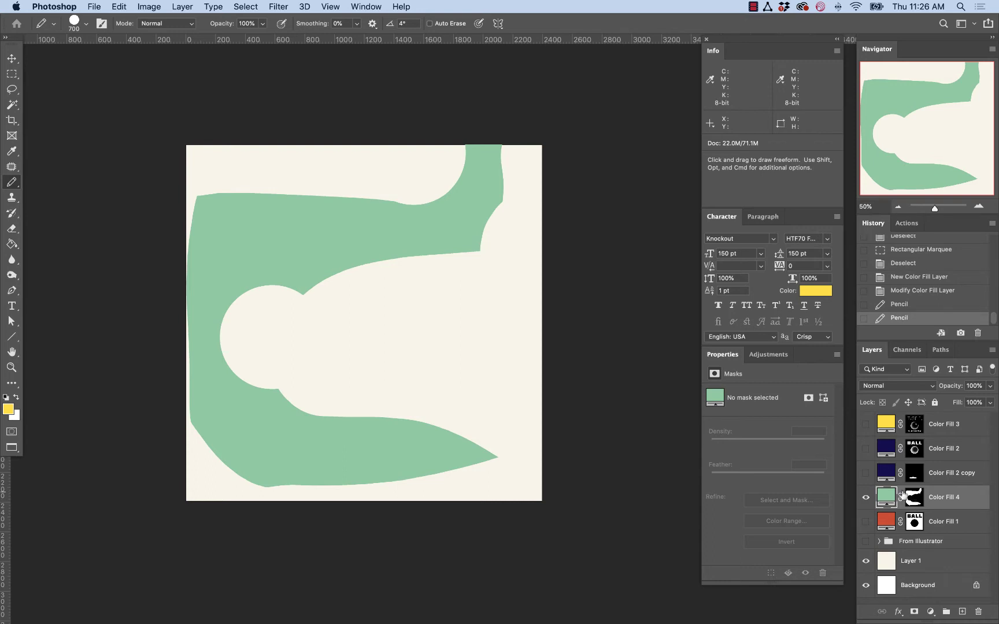
Reduce the Pencil size to 400 px and delete the Color Fill 4 layer.
{"action": "key", "text": "bracketleft"}
{"action": "key", "text": "bracketleft"}
{"action": "key", "text": "bracketleft"}
{"action": "left_click", "coordinate": [975, 614]}
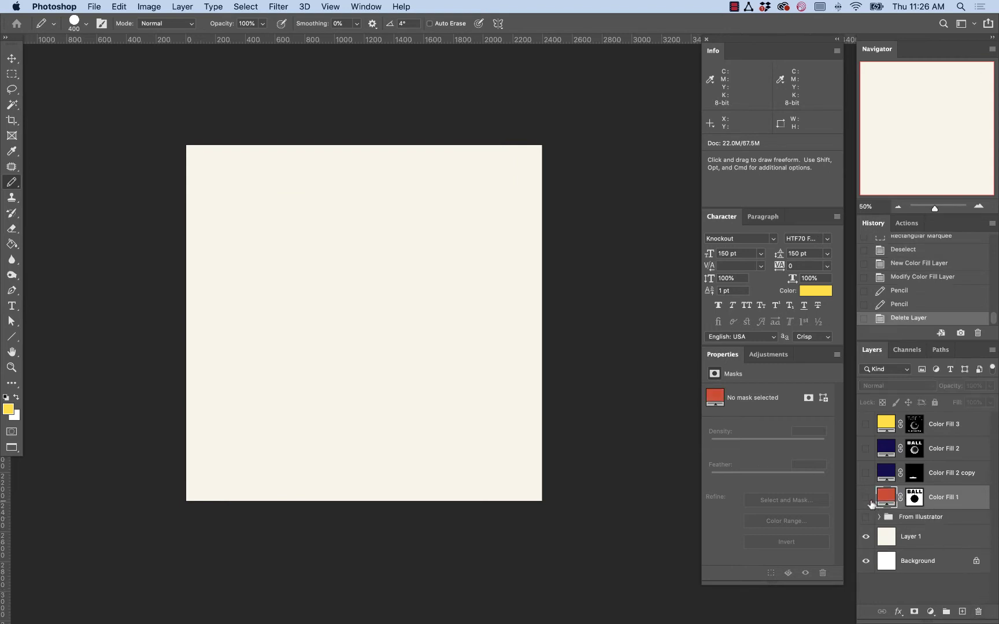
Show the Color Fill 1, Color Fill 3, Color Fill 2 and Color Fill 2 copy layers together.
{"action": "left_click", "coordinate": [865, 498]}
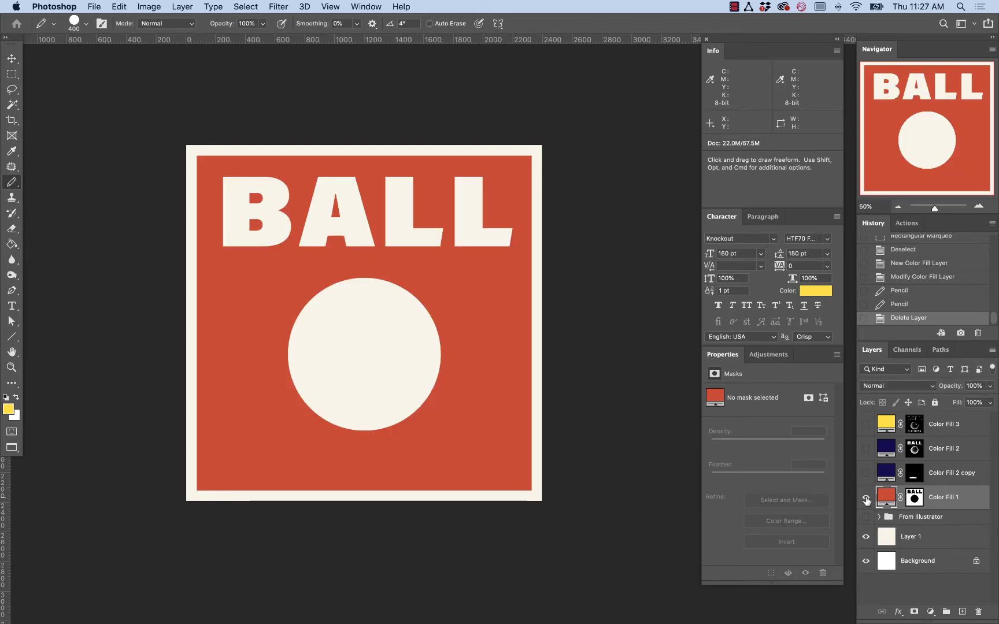
{"action": "left_click", "coordinate": [866, 427]}
{"action": "left_click", "coordinate": [866, 448]}
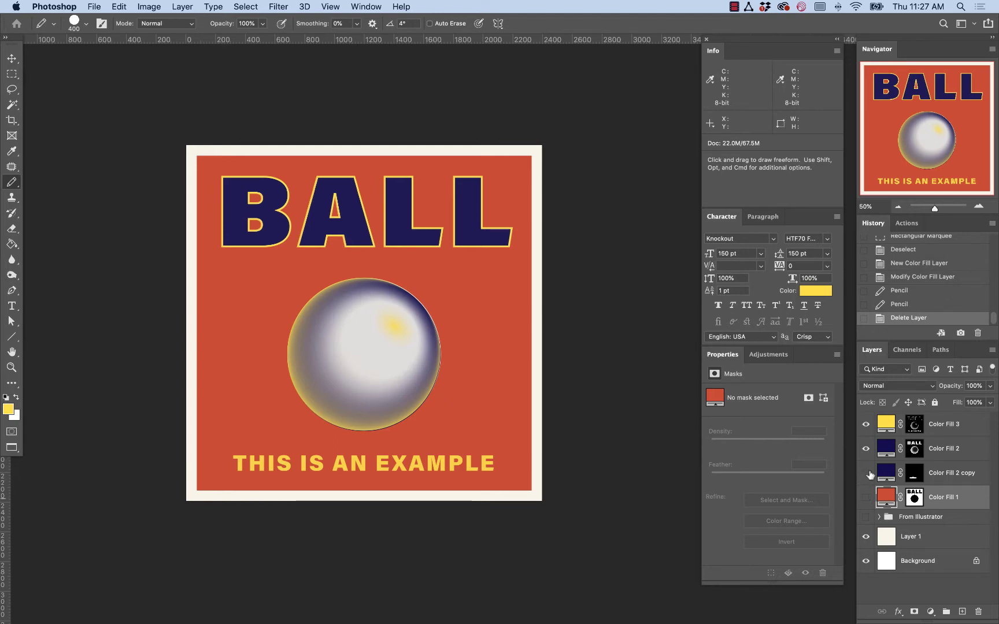
{"action": "left_click", "coordinate": [866, 497]}
{"action": "left_click", "coordinate": [866, 497]}
{"action": "left_click", "coordinate": [866, 473]}
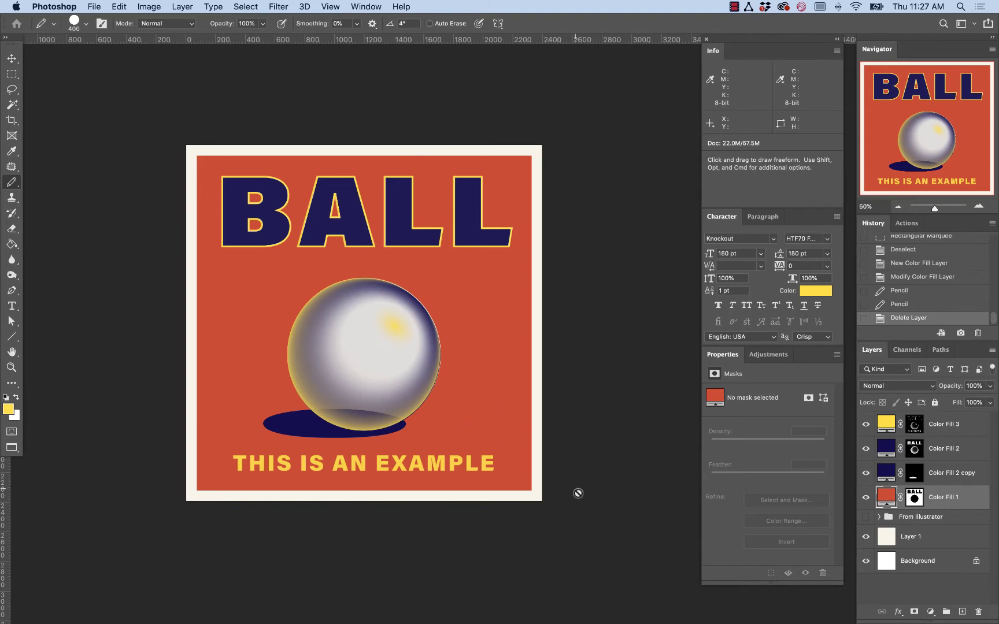
View Color Fill 3's layer mask by itself and select the entire canvas.
{"action": "key", "text": "z"}
{"action": "mouse_move", "coordinate": [573, 502]}
{"action": "left_mouse_down"}
{"action": "mouse_move", "coordinate": [535, 430]}
{"action": "mouse_move", "coordinate": [196, 188]}
{"action": "mouse_move", "coordinate": [192, 218]}
{"action": "left_mouse_up"}
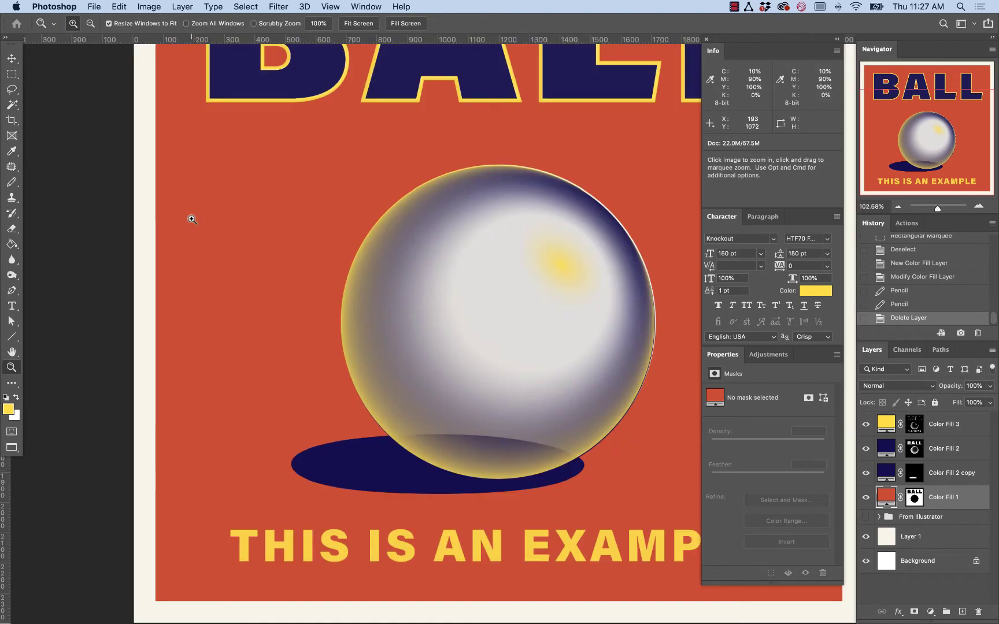
{"action": "scroll", "coordinate": [266, 231], "scroll_direction": "right", "scroll_amount": 3}
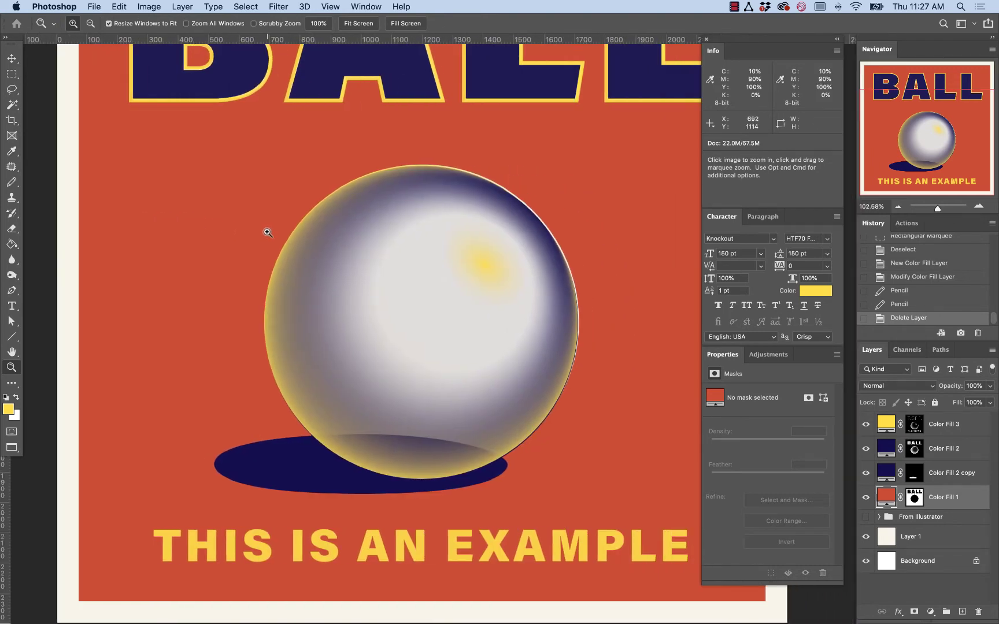
{"action": "scroll", "coordinate": [268, 232], "scroll_direction": "right", "scroll_amount": 1}
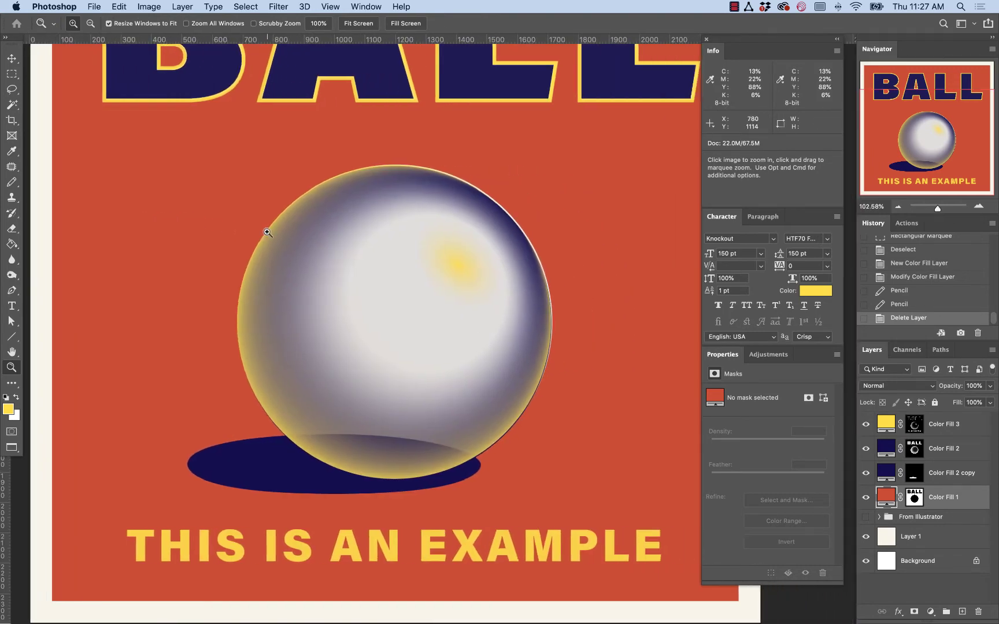
{"action": "left_click", "coordinate": [919, 429], "text": "alt"}
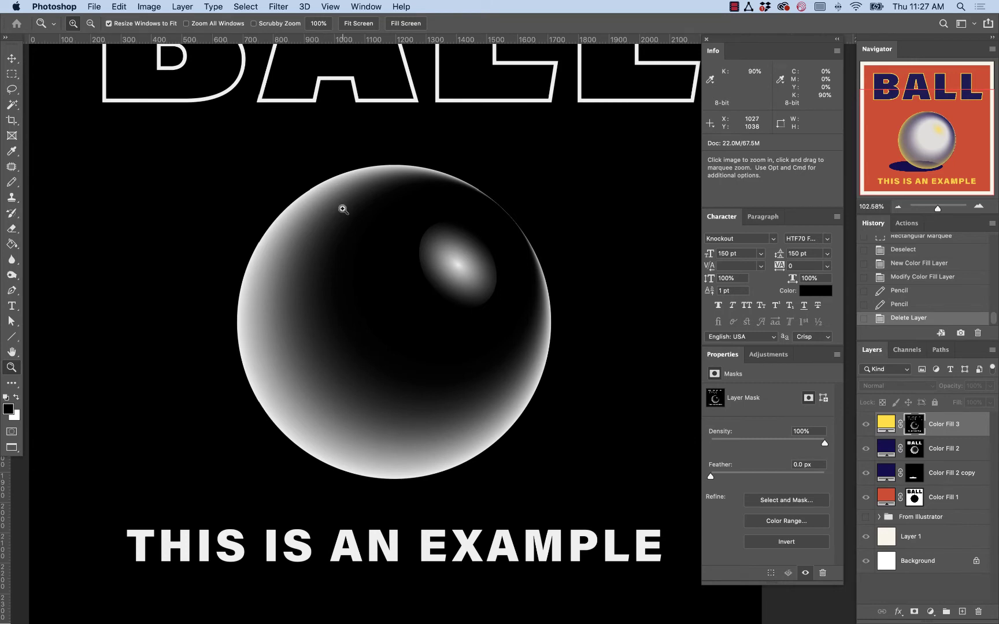
{"action": "key", "text": "super+0"}
{"action": "scroll", "coordinate": [343, 209], "scroll_direction": "right", "scroll_amount": 5}
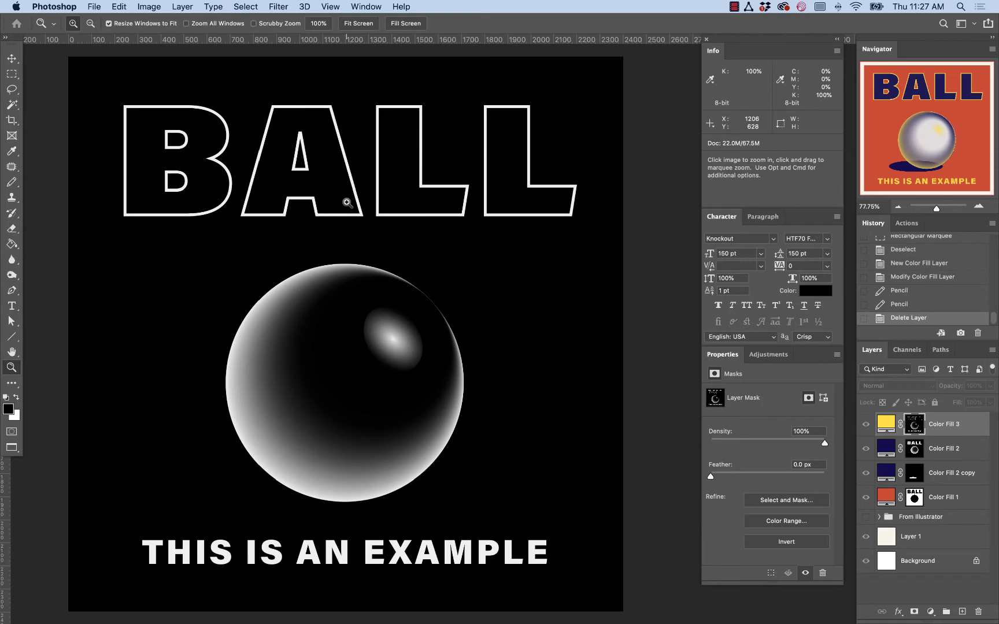
{"action": "key", "text": "super+a"}
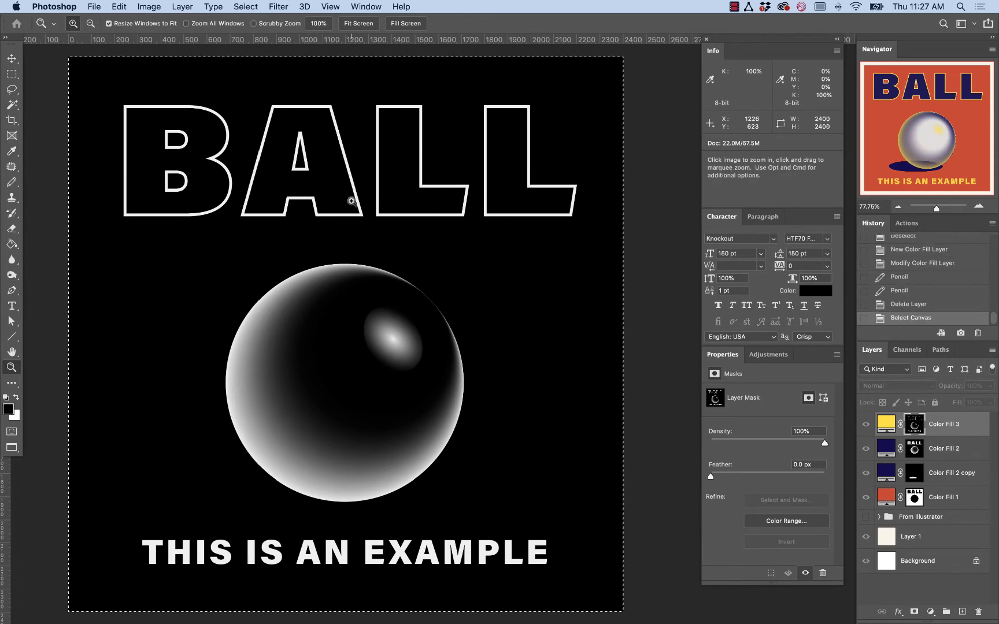
Switch to the Untitled-1 document and examine the gradient along the ball's lower edge up close.
{"action": "left_click", "coordinate": [368, 6]}
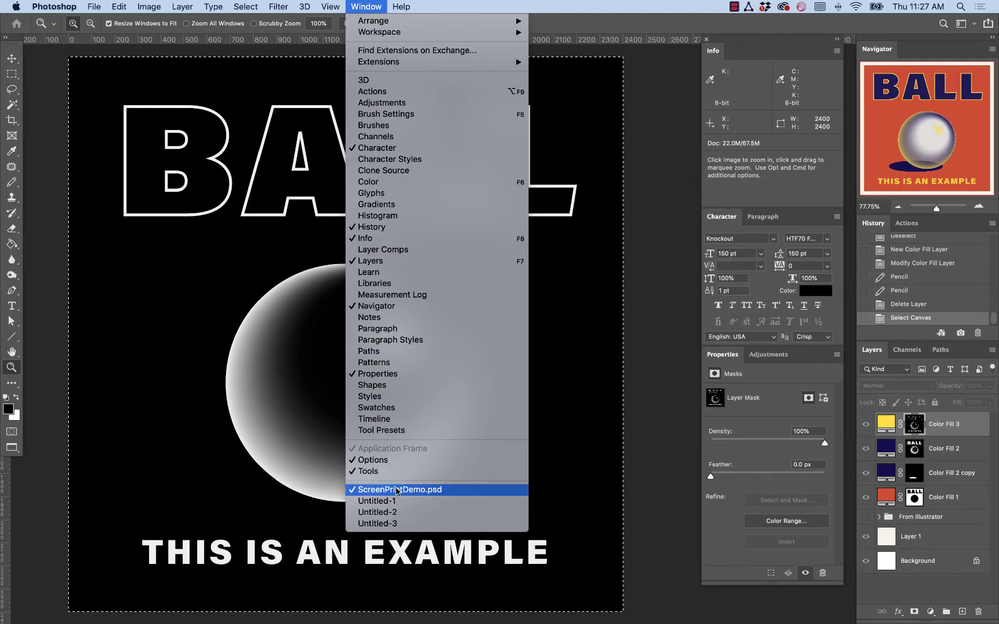
{"action": "left_click", "coordinate": [393, 501]}
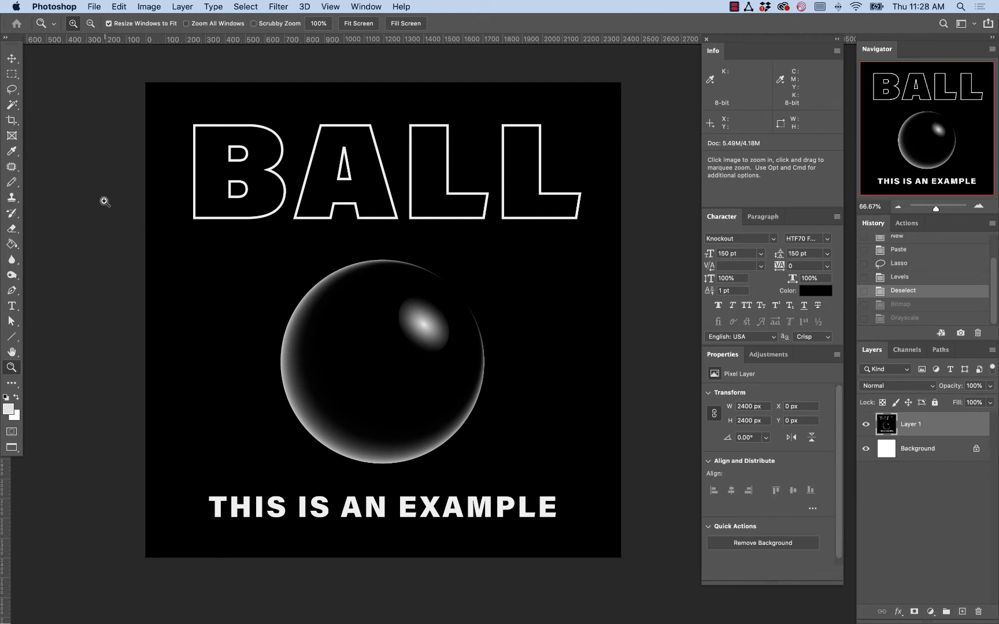
{"action": "left_click_drag", "start_coordinate": [104, 201], "coordinate": [661, 524]}
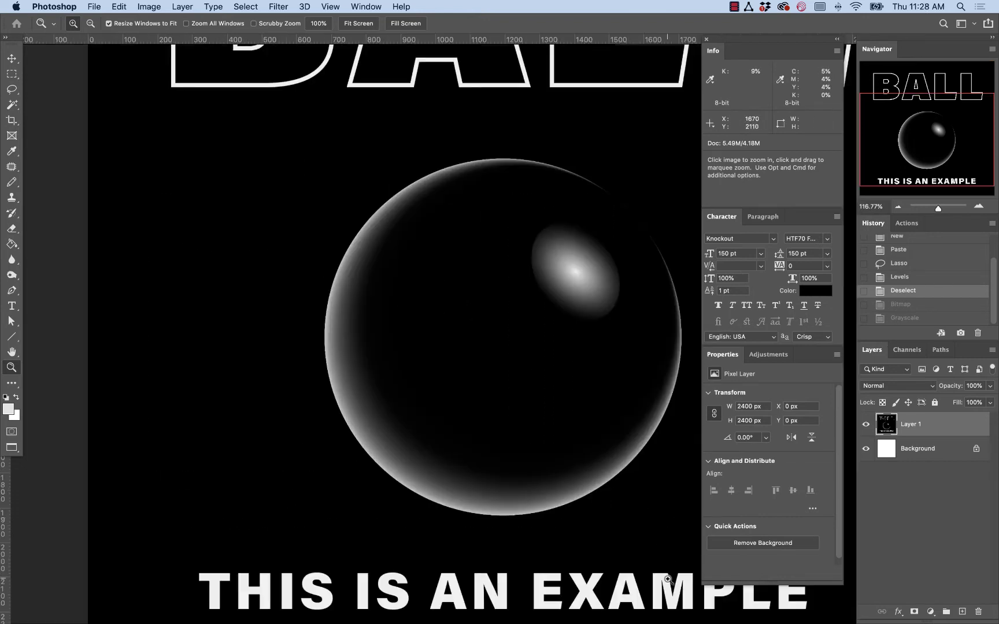
{"action": "left_click_drag", "start_coordinate": [670, 584], "coordinate": [312, 343]}
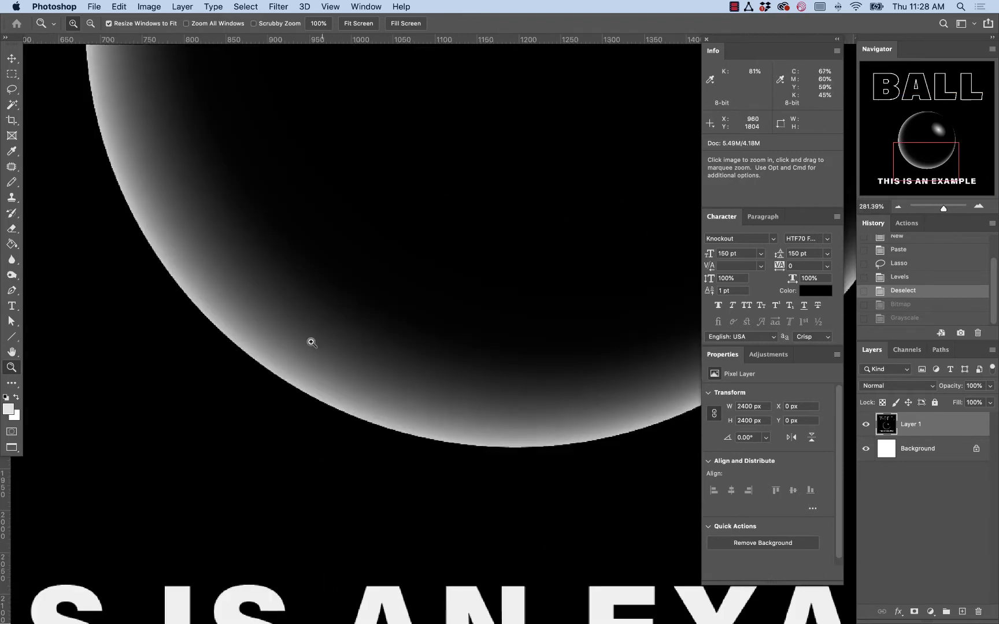
Convert the flattened document to Bitmap at 300 pixels/inch using a round halftone screen of 20 lines/inch at 45 degrees.
{"action": "left_click", "coordinate": [148, 7]}
{"action": "mouse_move", "coordinate": [149, 24]}
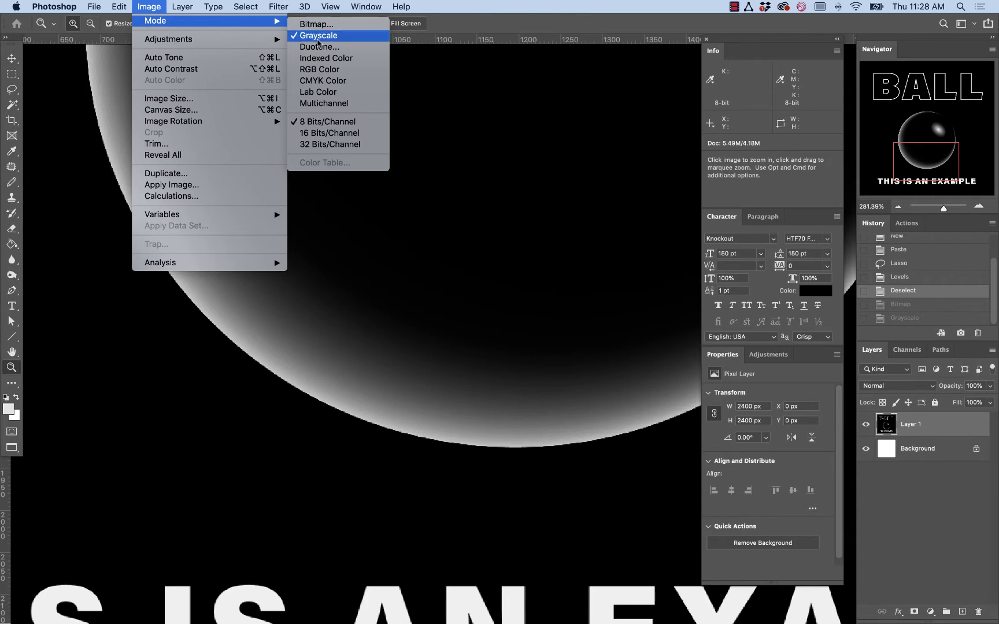
{"action": "left_click", "coordinate": [315, 24]}
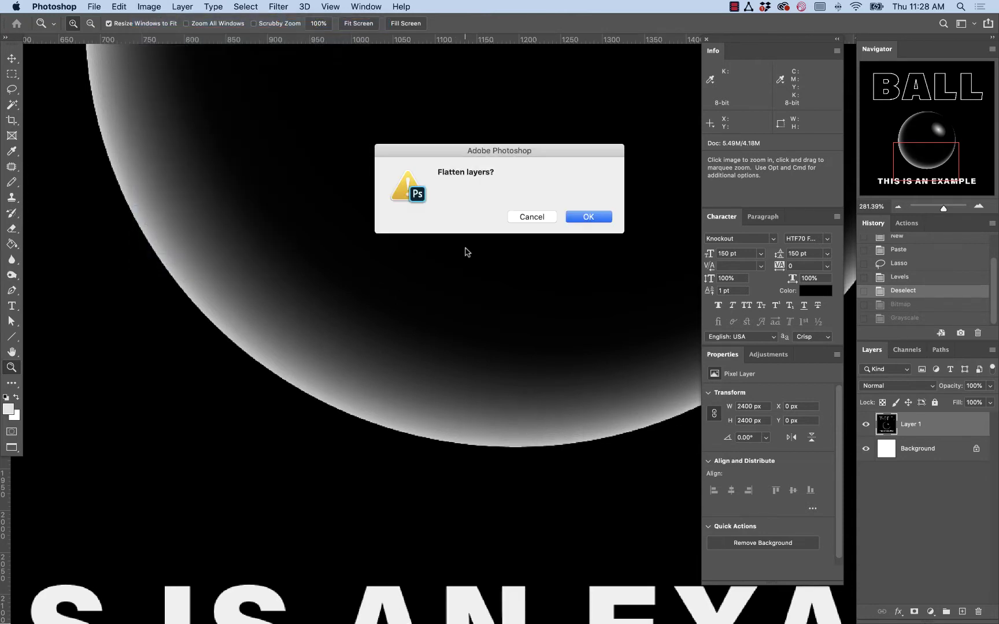
{"action": "left_click", "coordinate": [607, 220]}
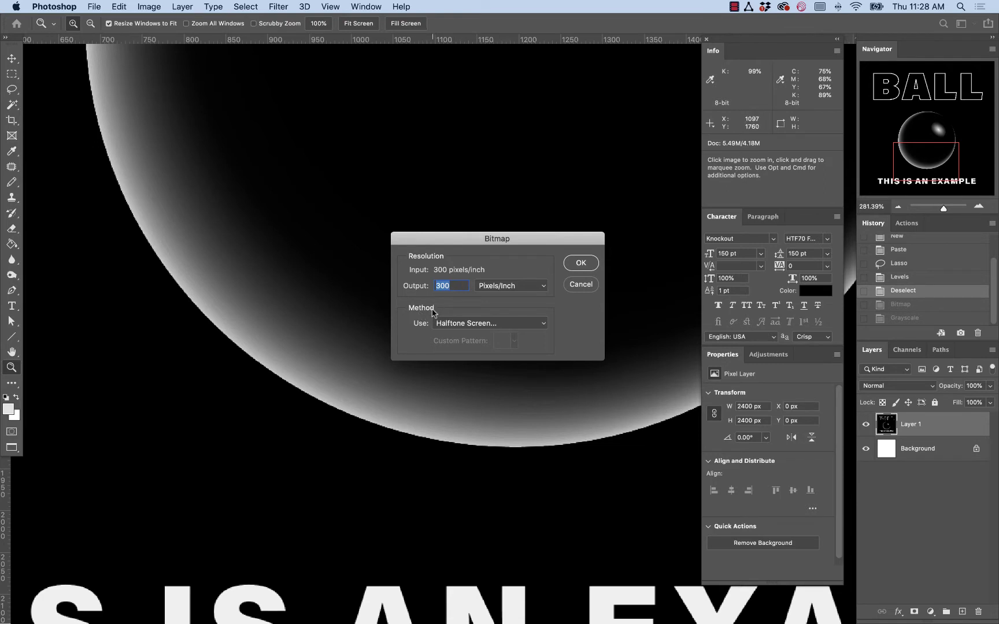
{"action": "left_click", "coordinate": [456, 323]}
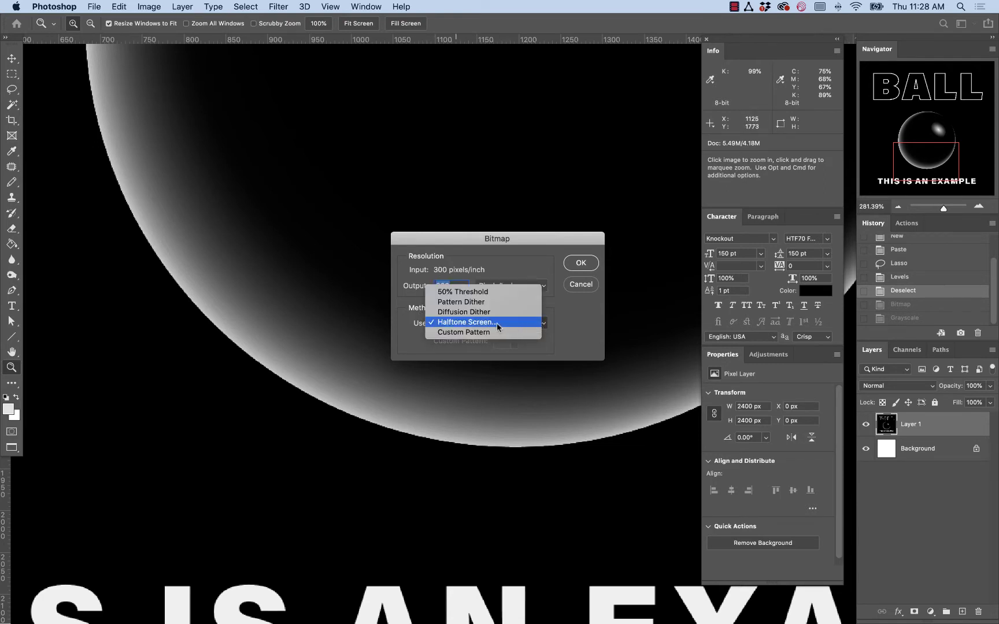
{"action": "left_click", "coordinate": [515, 325]}
{"action": "left_click", "coordinate": [577, 264]}
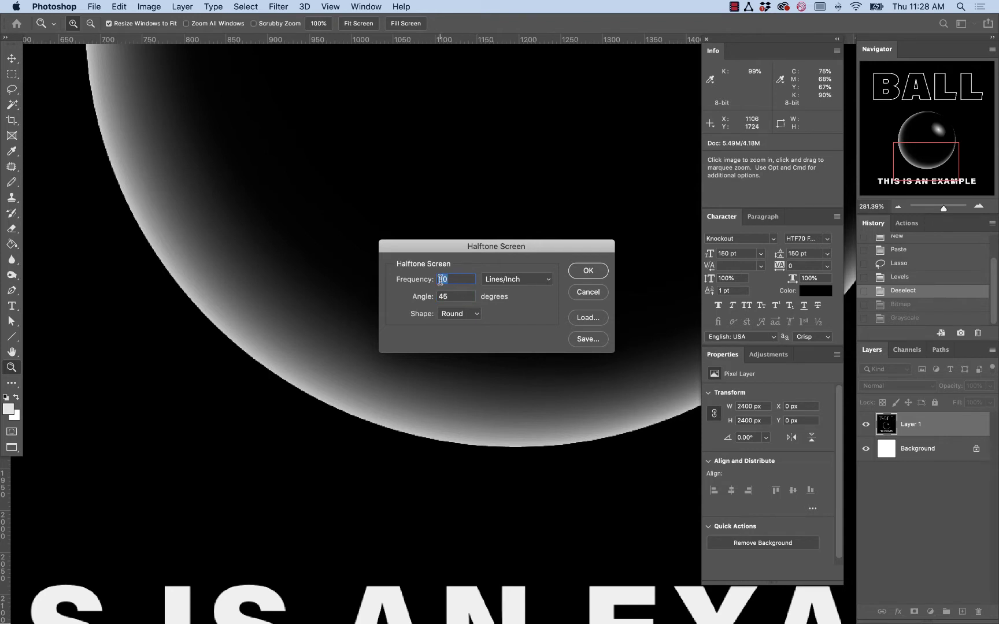
{"action": "left_click", "coordinate": [579, 272]}
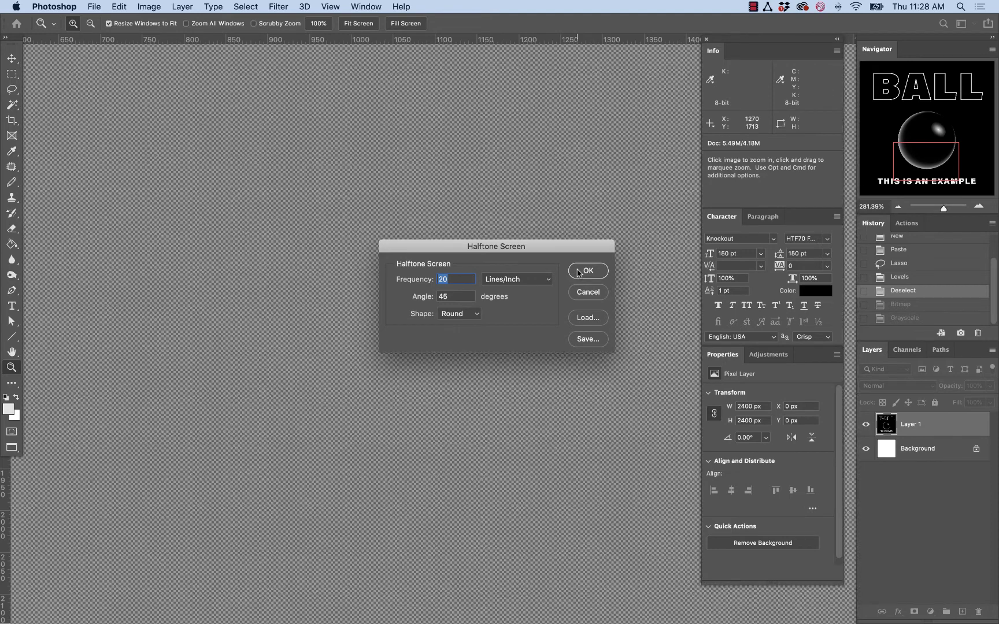
Examine the halftone dots across the artwork and undo the Bitmap conversion.
{"action": "key", "text": "super+0"}
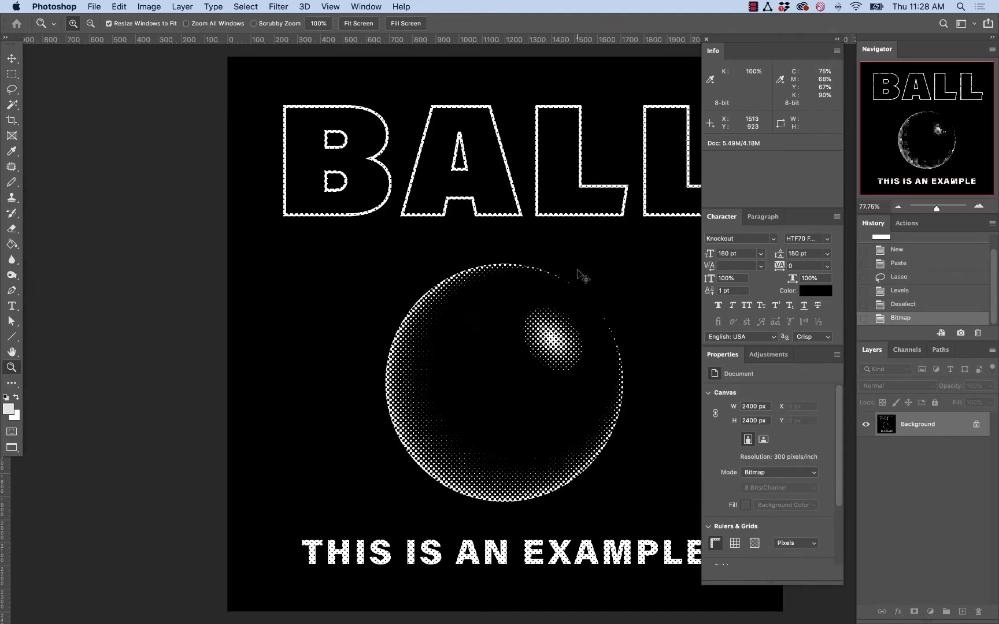
{"action": "key", "text": "super+minus"}
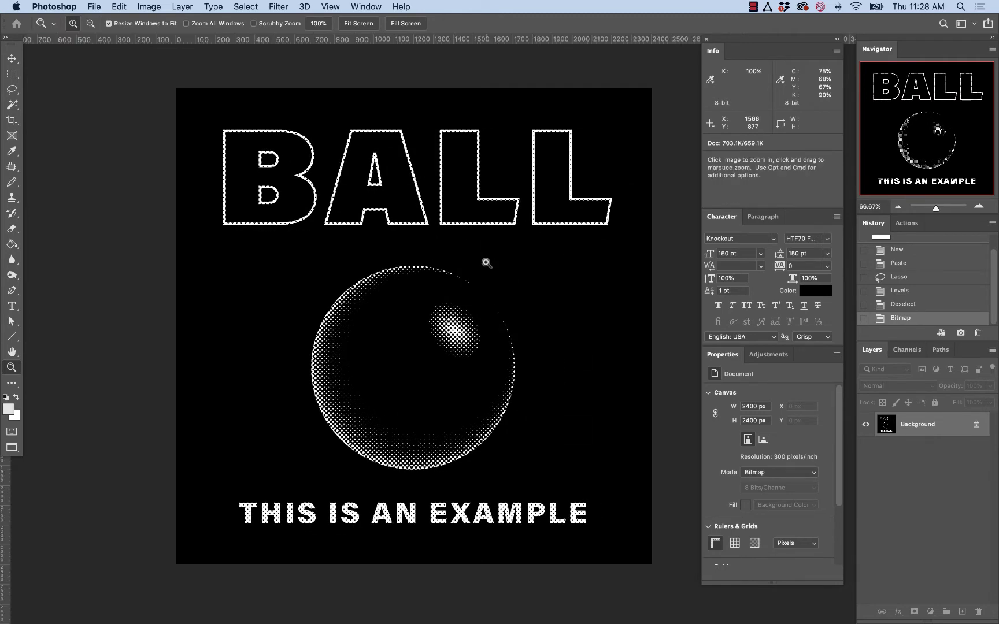
{"action": "left_click_drag", "start_coordinate": [261, 294], "coordinate": [432, 418]}
{"action": "key", "text": "super+0"}
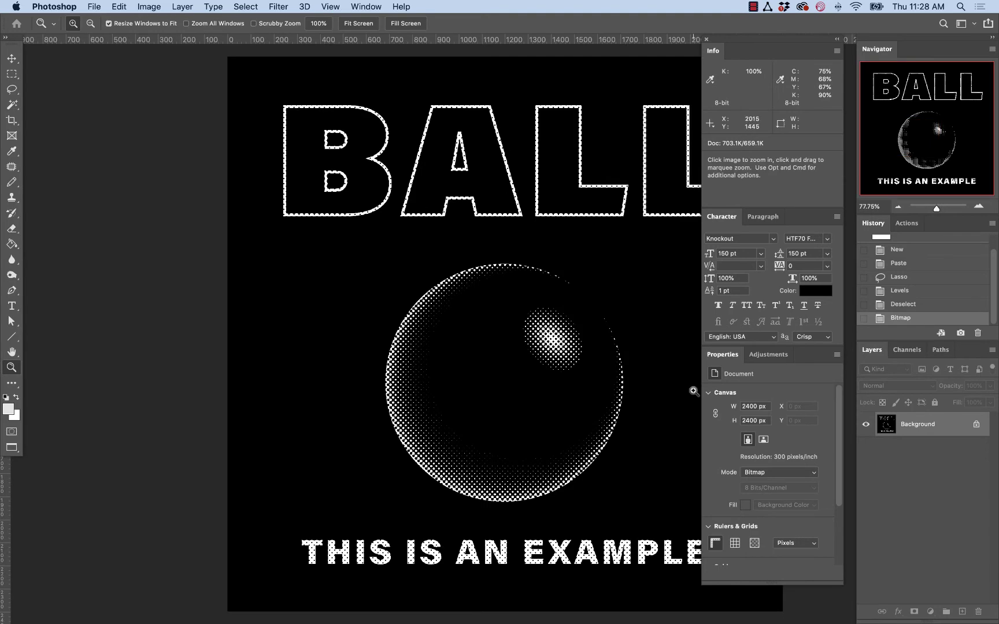
{"action": "left_click", "coordinate": [901, 305]}
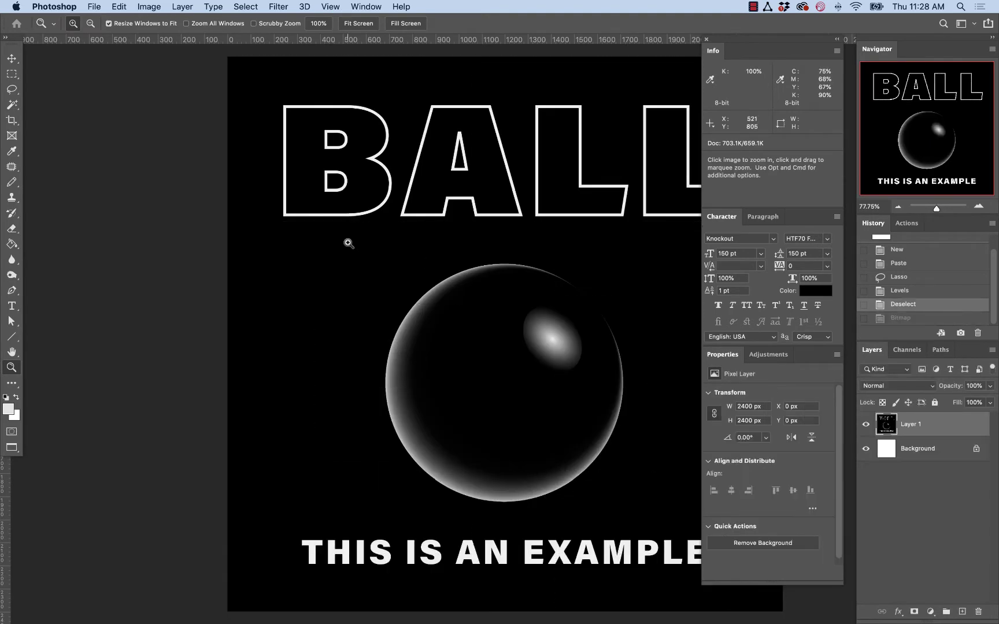
Brighten Layer 1's off-white areas with Levels by setting the white input level to 227.
{"action": "key", "text": "super+l"}
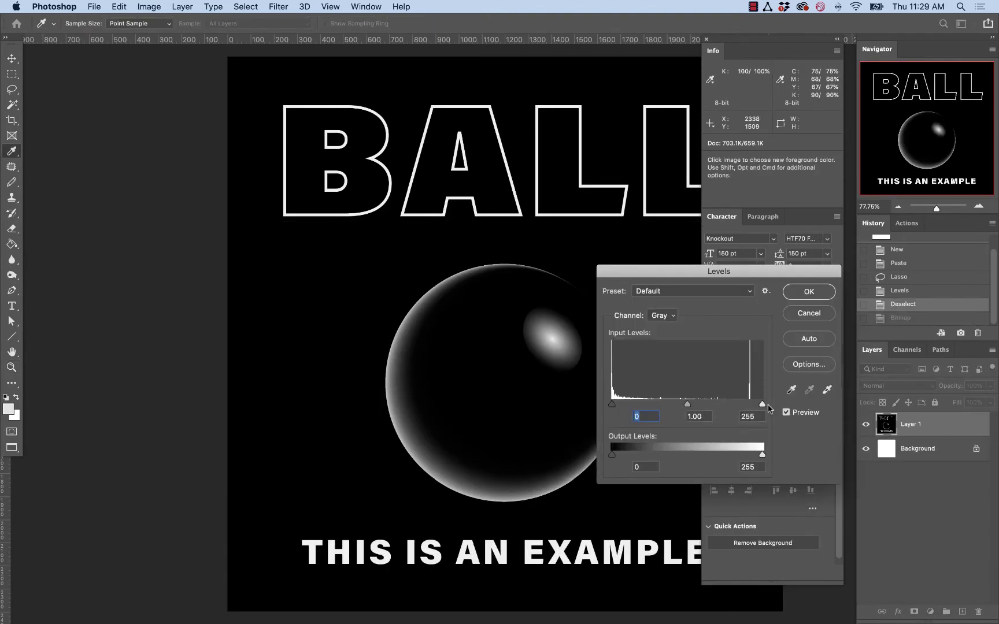
{"action": "left_click_drag", "start_coordinate": [761, 405], "coordinate": [749, 405]}
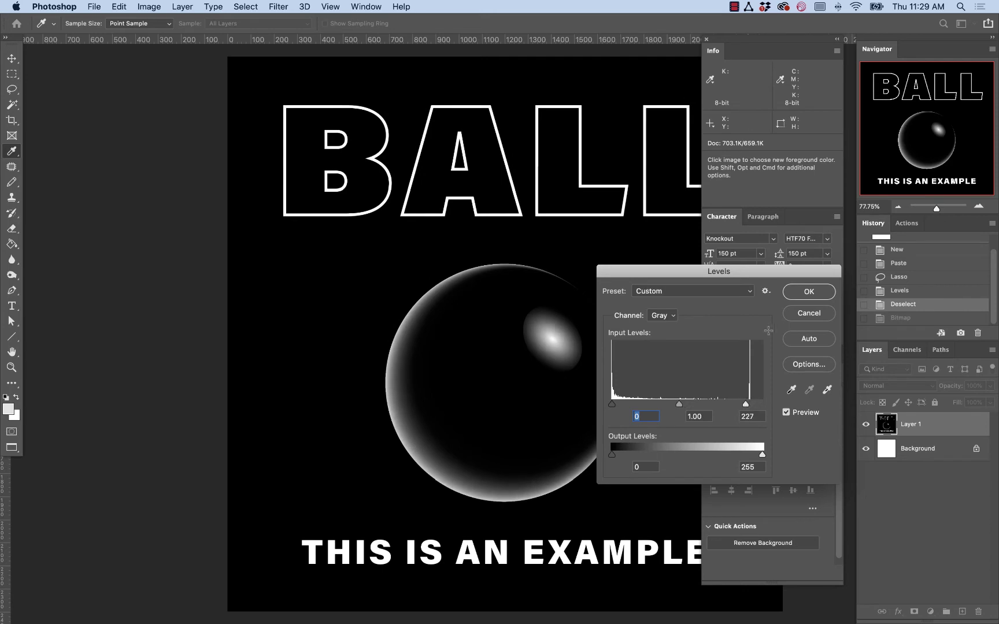
{"action": "key", "text": "Return"}
{"action": "key", "text": "z"}
Flatten the layers and convert the document to Bitmap using a round halftone screen of 20 lines/inch at 45 degrees.
{"action": "left_click", "coordinate": [176, 7]}
{"action": "mouse_move", "coordinate": [148, 7]}
{"action": "mouse_move", "coordinate": [173, 21]}
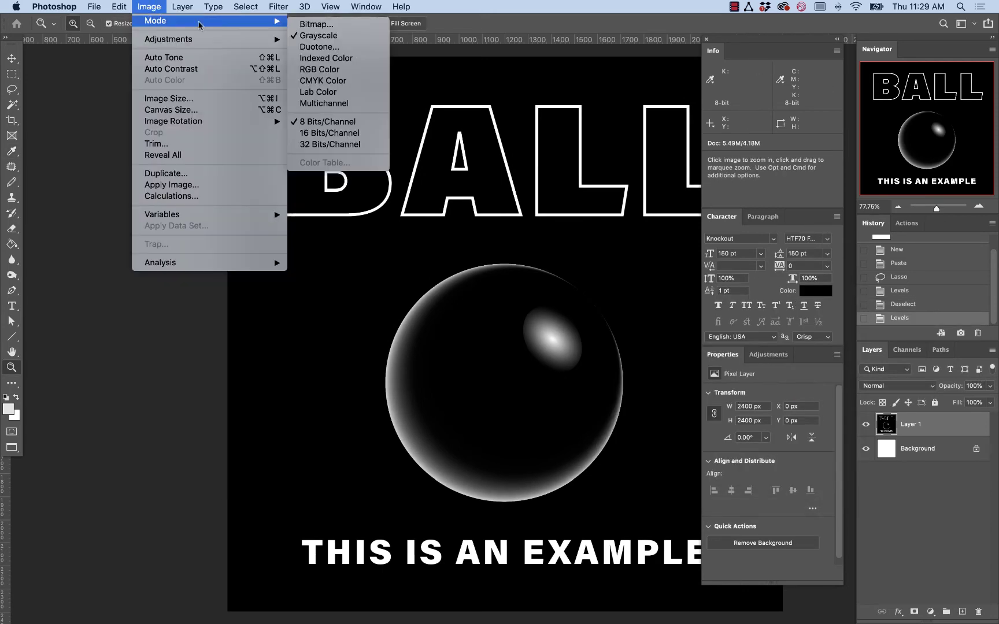
{"action": "left_click", "coordinate": [316, 25]}
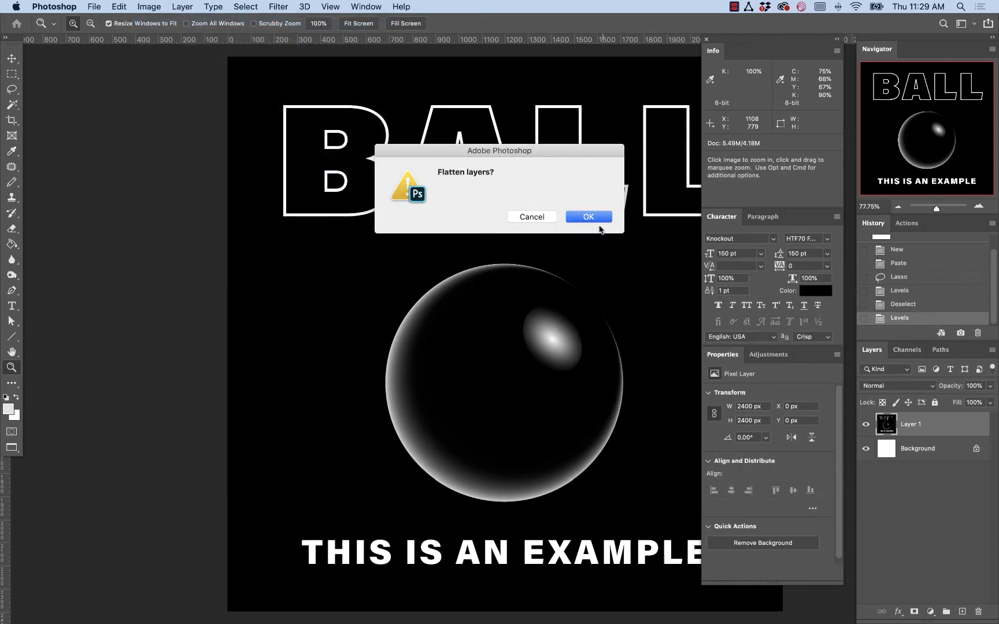
{"action": "left_click", "coordinate": [596, 219]}
{"action": "left_click", "coordinate": [584, 265]}
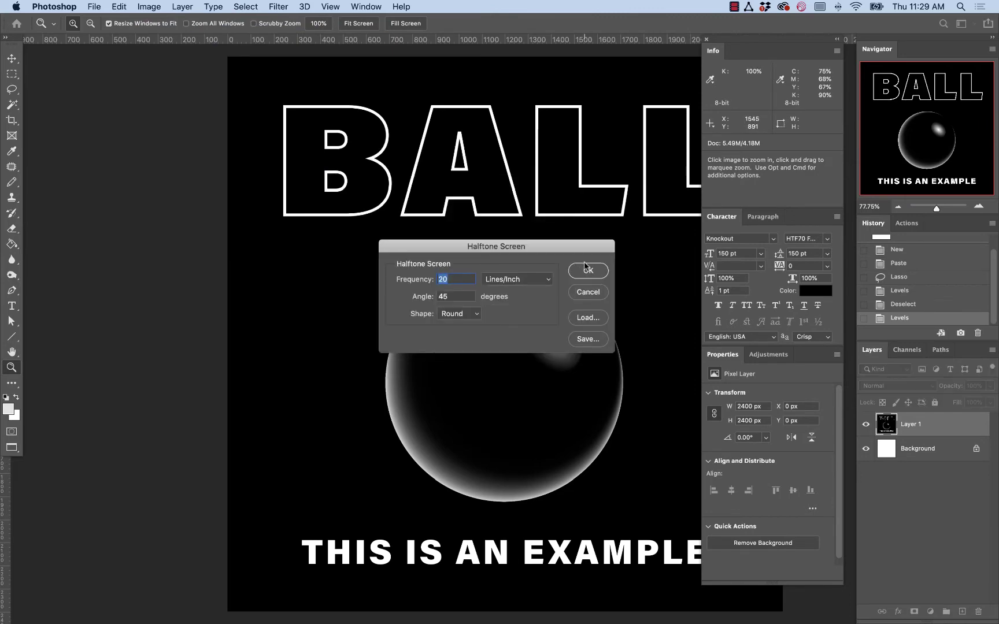
{"action": "left_click", "coordinate": [585, 269]}
{"action": "left_click_drag", "start_coordinate": [585, 269], "coordinate": [495, 263]}
{"action": "key", "text": "super+r"}
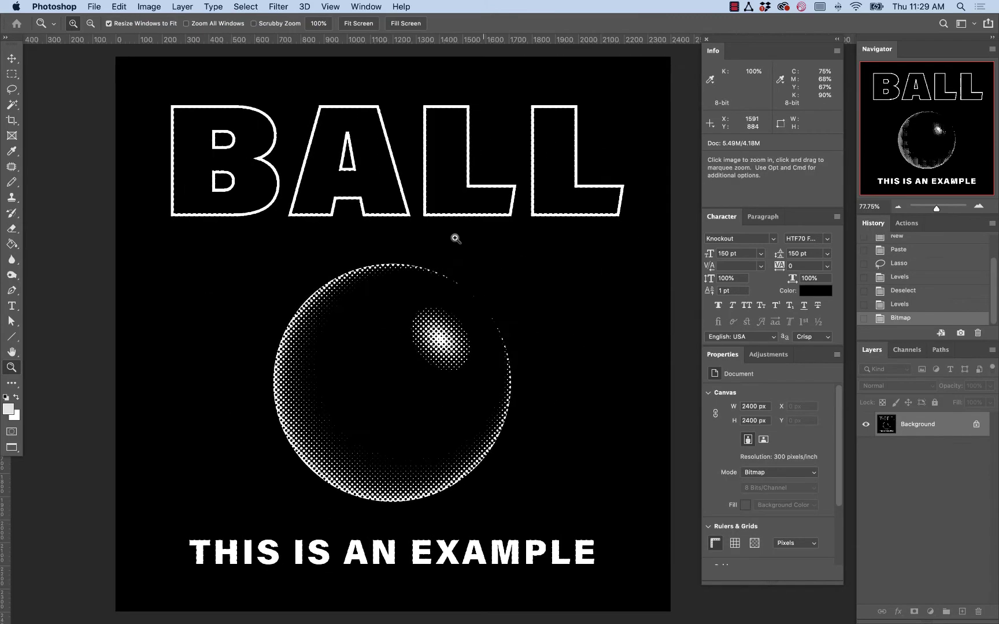
Convert the halftone bitmap back to Grayscale with a size ratio of 1.
{"action": "left_click", "coordinate": [148, 7]}
{"action": "mouse_move", "coordinate": [146, 26]}
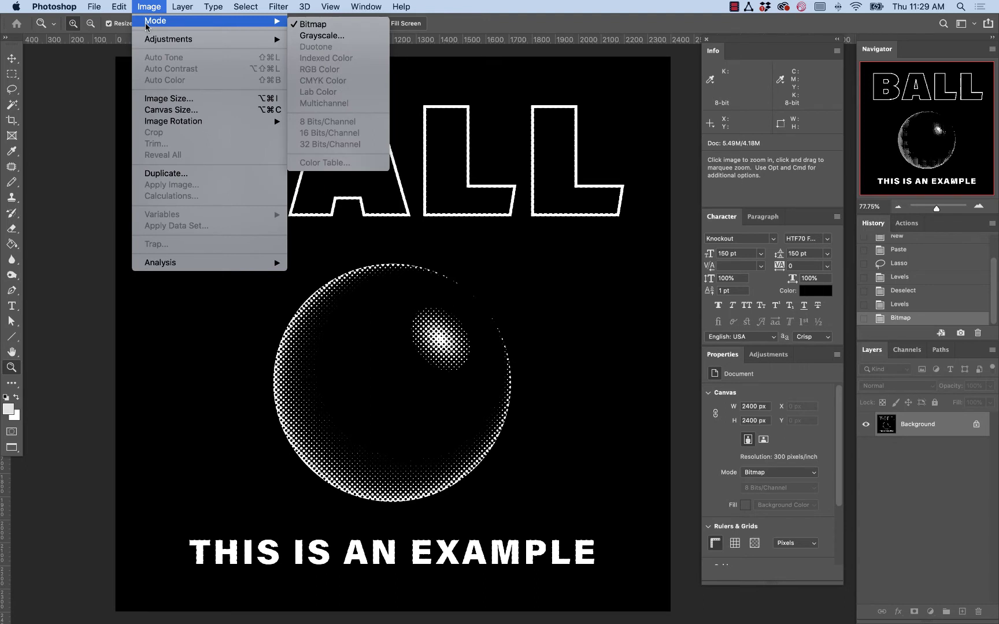
{"action": "left_click", "coordinate": [317, 37]}
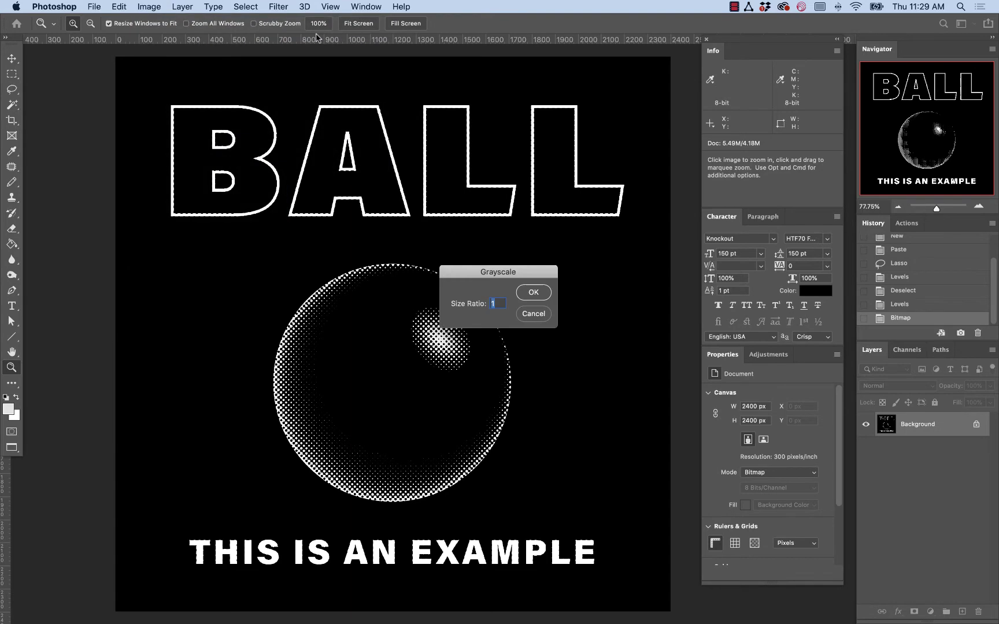
{"action": "left_click", "coordinate": [535, 293]}
Select the BALL title and the THIS IS AN EXAMPLE line together with two rectangular marquees.
{"action": "key", "text": "m"}
{"action": "left_click_drag", "start_coordinate": [154, 89], "coordinate": [636, 227]}
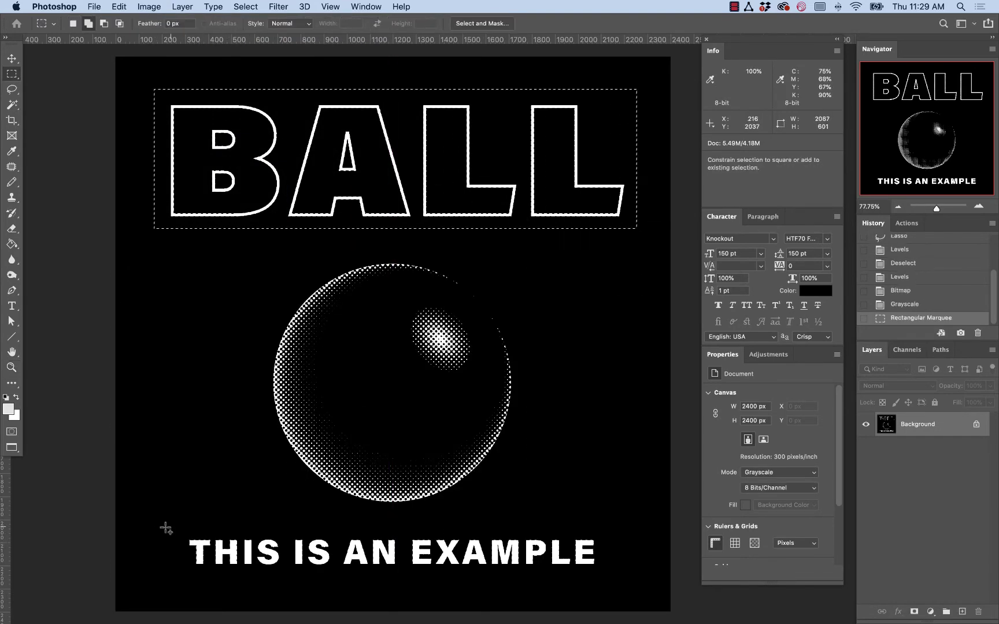
{"action": "left_click_drag", "start_coordinate": [162, 529], "coordinate": [615, 575]}
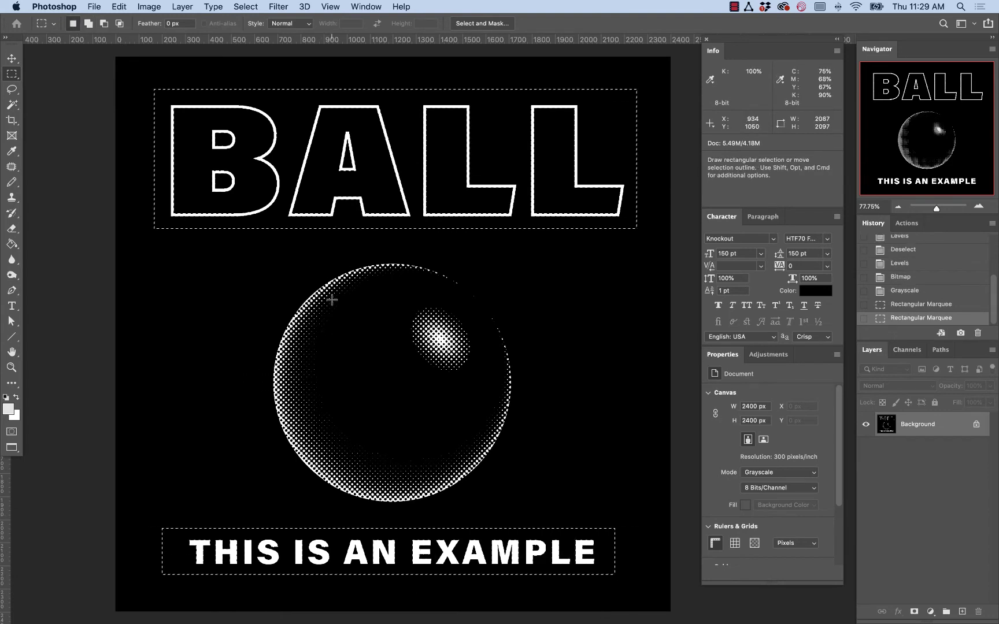
Roughen the selected lettering with the Glass filter using distortion 2, smoothness 6, Frosted texture and 100% scaling.
{"action": "key", "text": "z"}
{"action": "left_click_drag", "start_coordinate": [422, 270], "coordinate": [239, 171]}
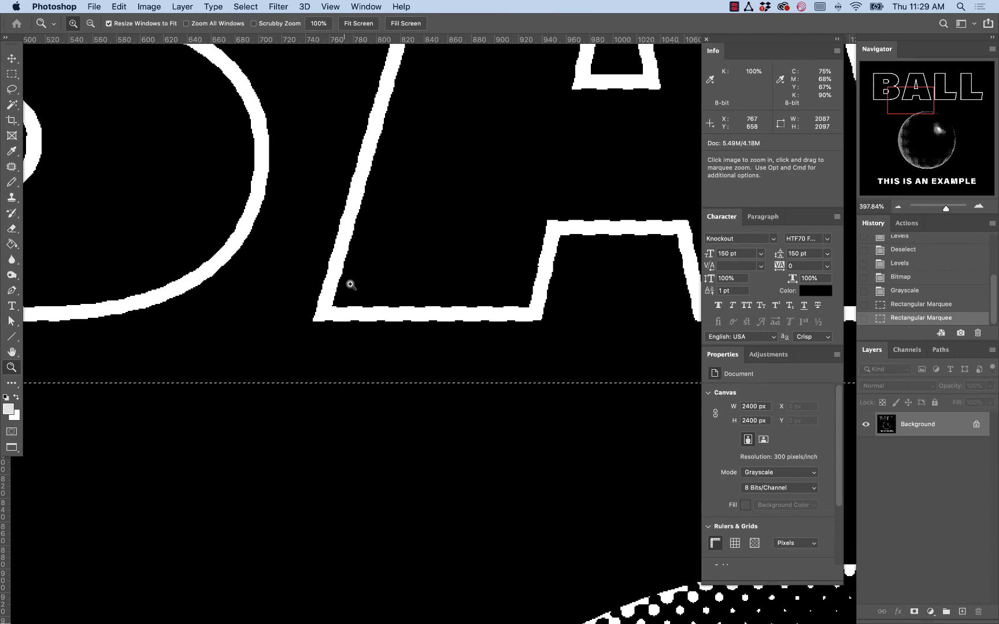
{"action": "left_click", "coordinate": [279, 6]}
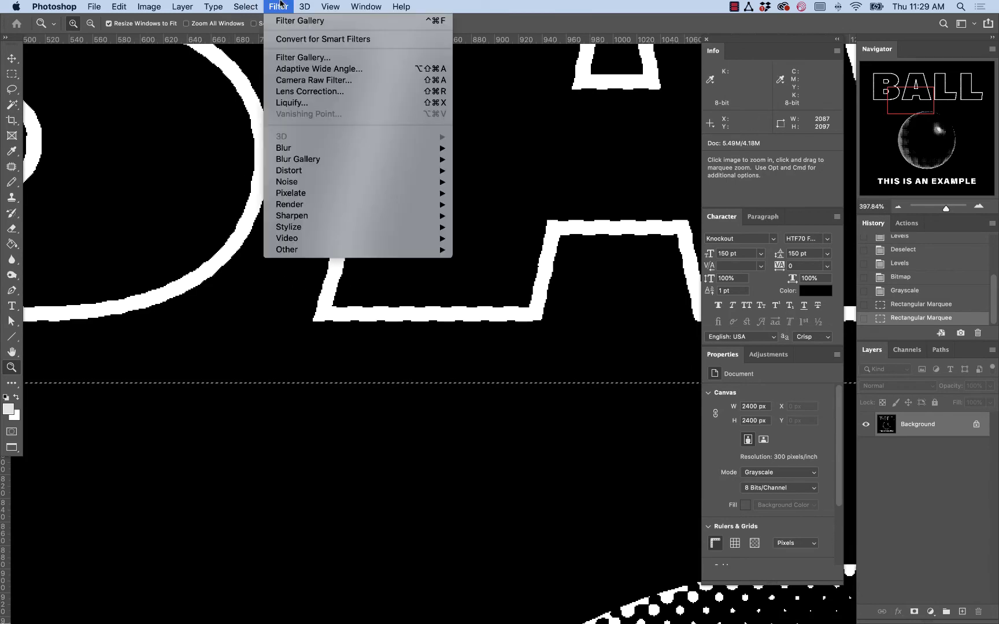
{"action": "left_click", "coordinate": [298, 58]}
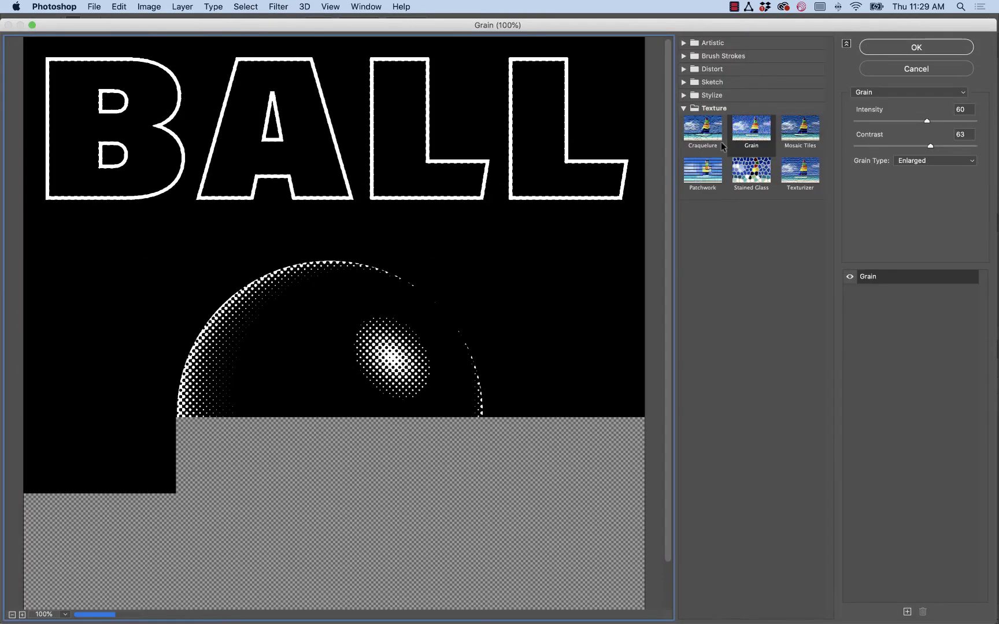
{"action": "left_click", "coordinate": [683, 107]}
{"action": "left_click", "coordinate": [684, 70]}
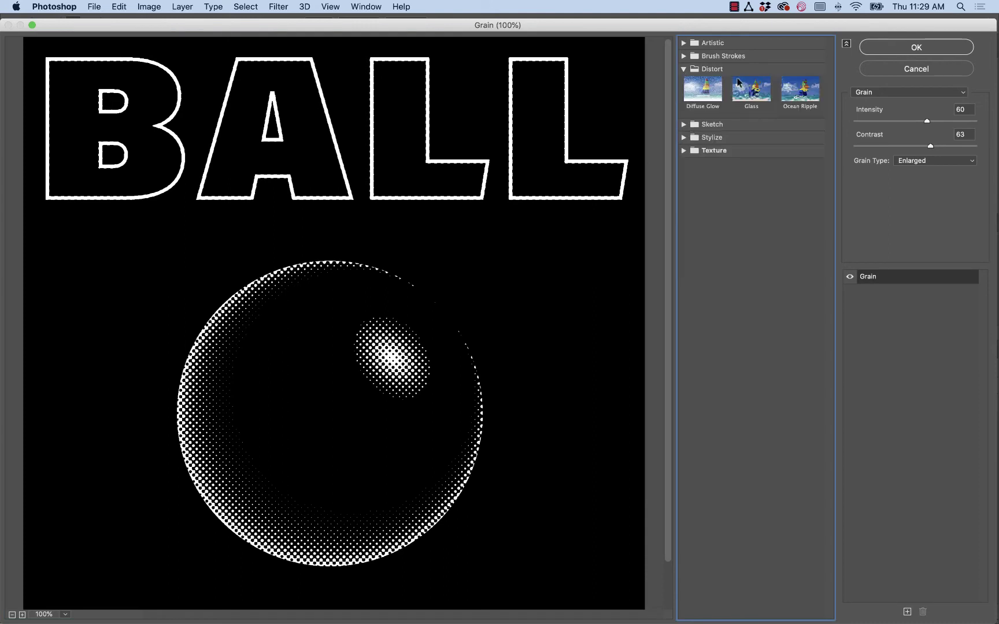
{"action": "left_click", "coordinate": [746, 92]}
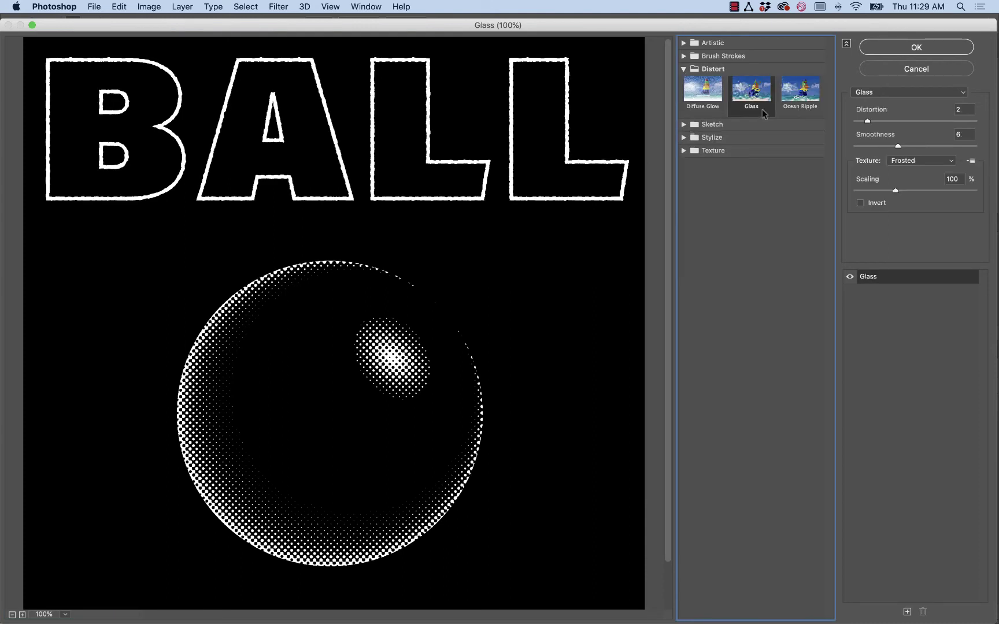
{"action": "left_click", "coordinate": [911, 46]}
Apply the Ocean Ripple filter to the selected lettering with ripple size 1 and ripple magnitude 1.
{"action": "left_click", "coordinate": [278, 6]}
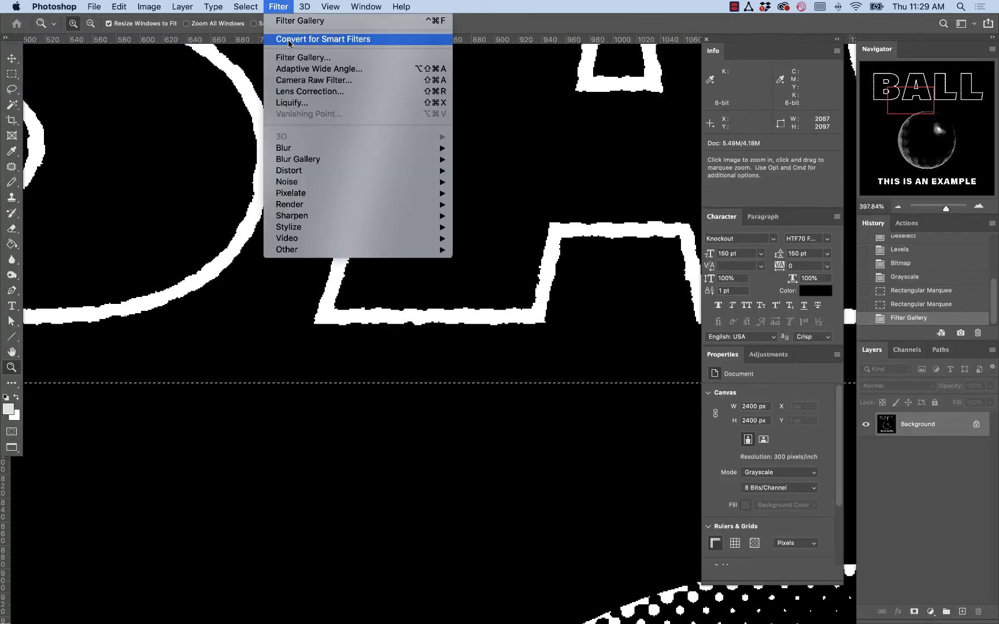
{"action": "left_click", "coordinate": [298, 57]}
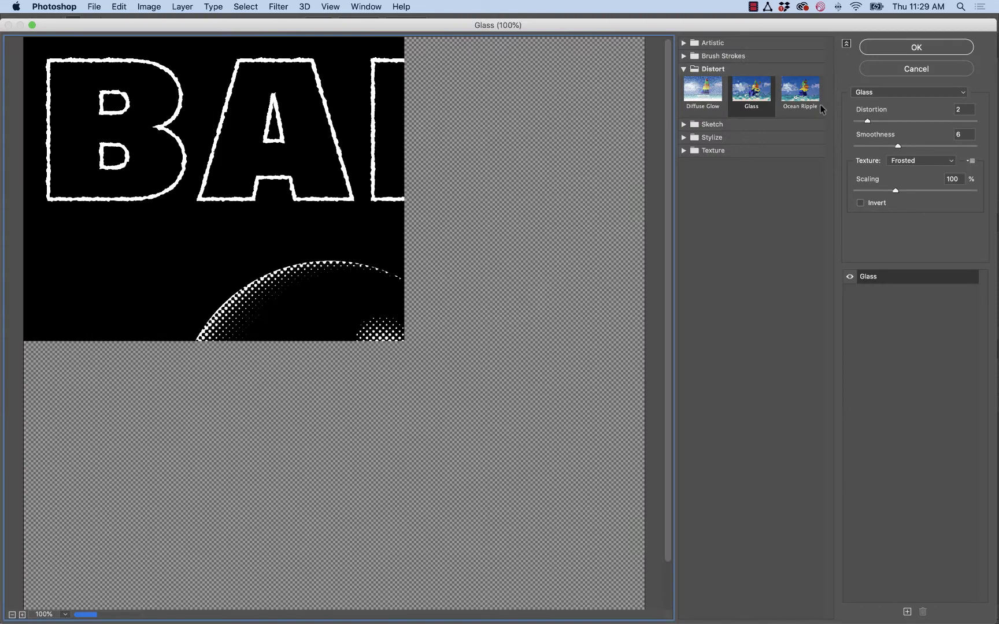
{"action": "left_click", "coordinate": [818, 109]}
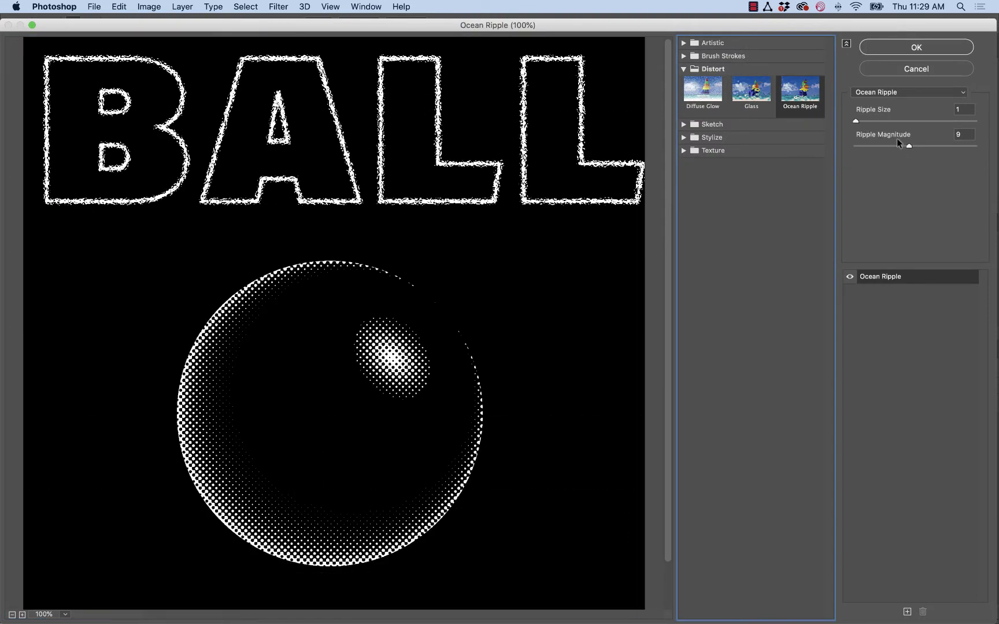
{"action": "left_click_drag", "start_coordinate": [909, 147], "coordinate": [862, 147]}
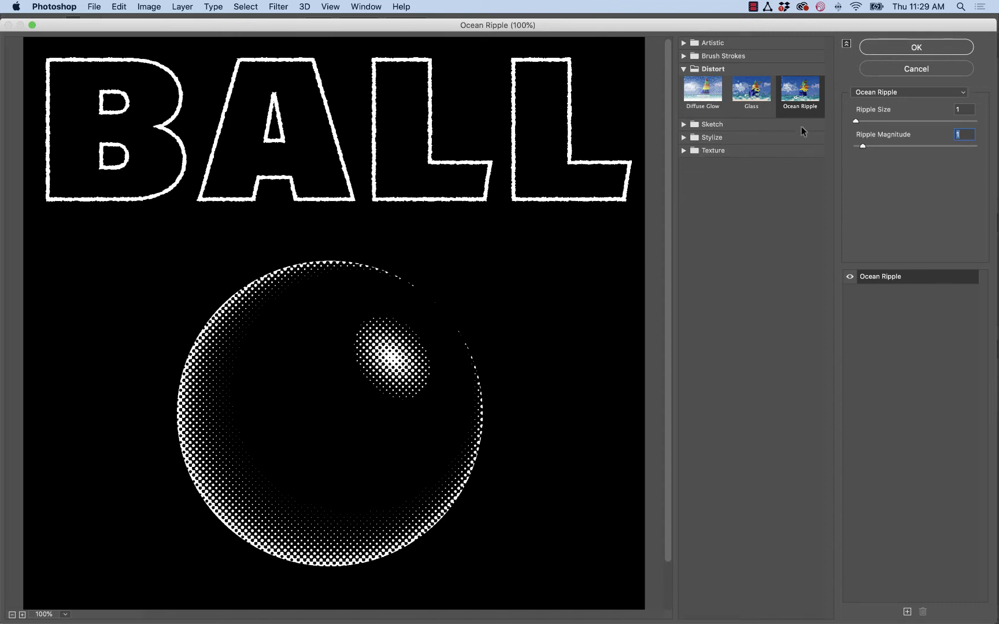
{"action": "left_click", "coordinate": [869, 46]}
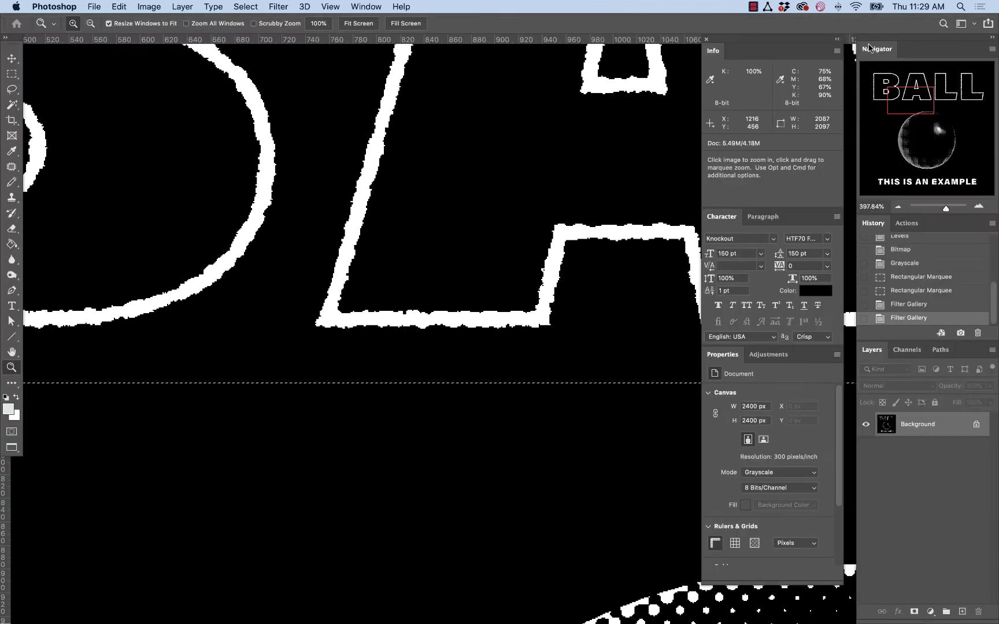
Copy the whole halftone canvas and paste it into the Color Fill 3 layer mask in ScreenPrintDemo.psd.
{"action": "key", "text": "super+0"}
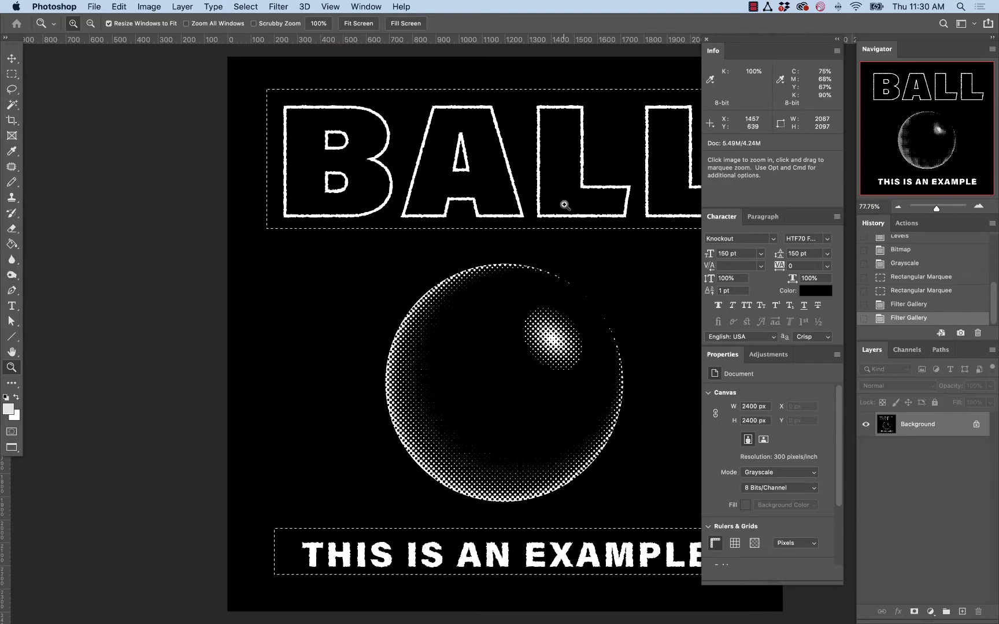
{"action": "scroll", "coordinate": [562, 205], "scroll_direction": "right", "scroll_amount": 5}
{"action": "scroll", "coordinate": [563, 205], "scroll_direction": "left", "scroll_amount": 2}
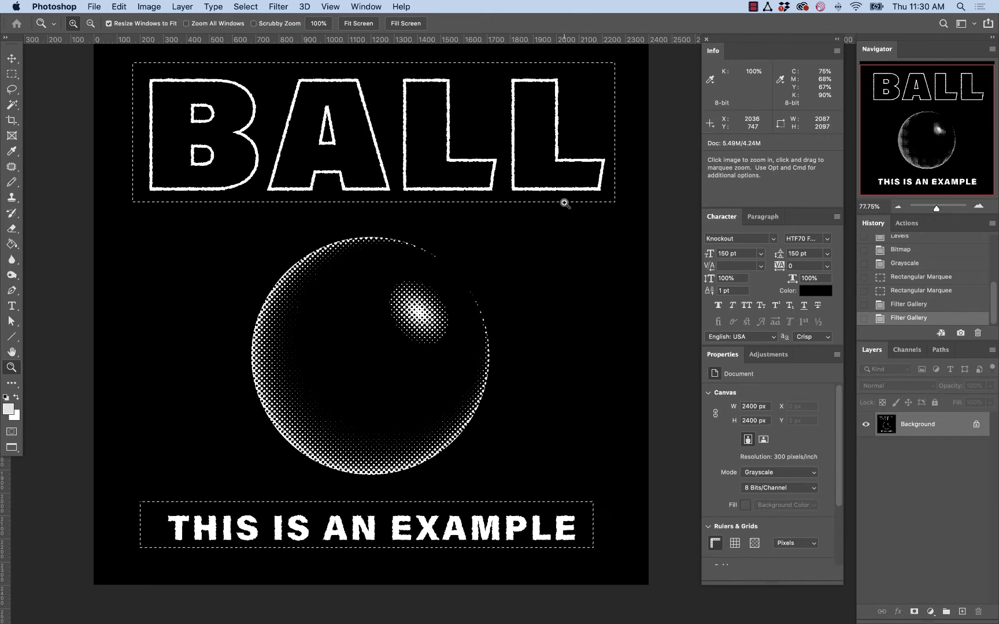
{"action": "key", "text": "super+d"}
{"action": "key", "text": "super+a"}
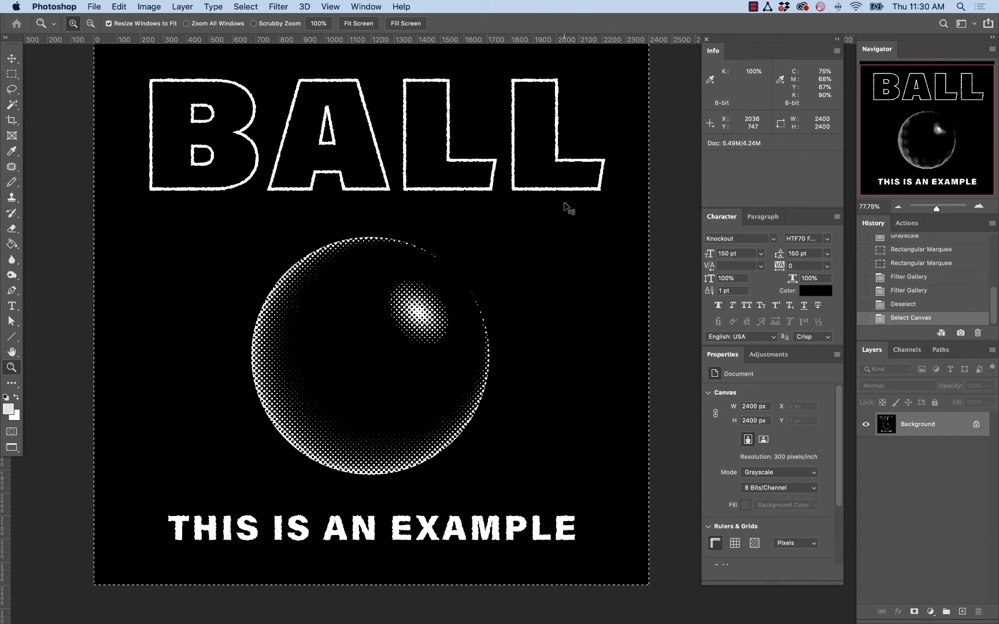
{"action": "left_click", "coordinate": [366, 7]}
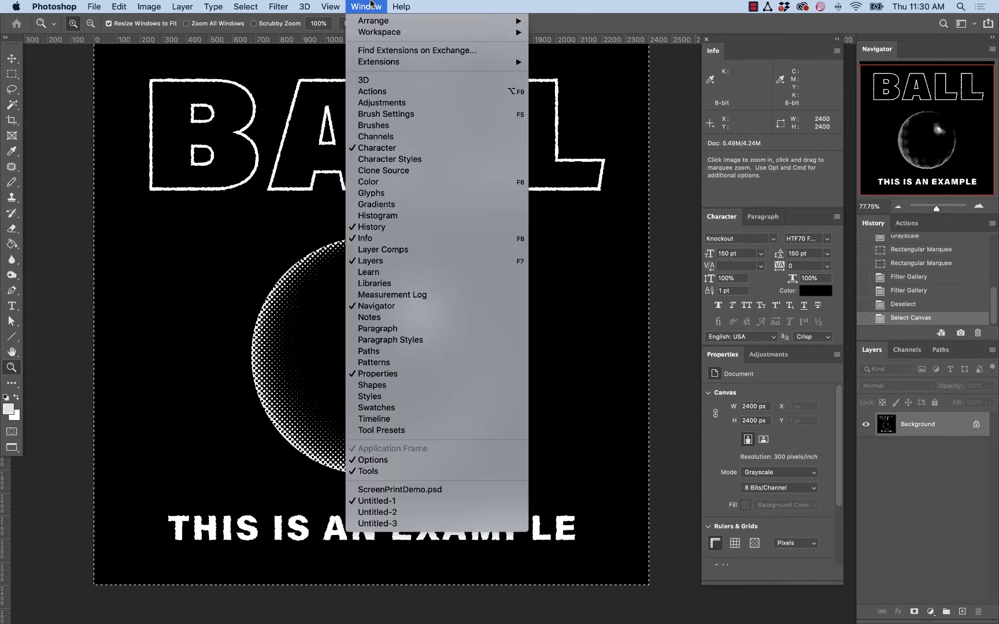
{"action": "left_click", "coordinate": [452, 491]}
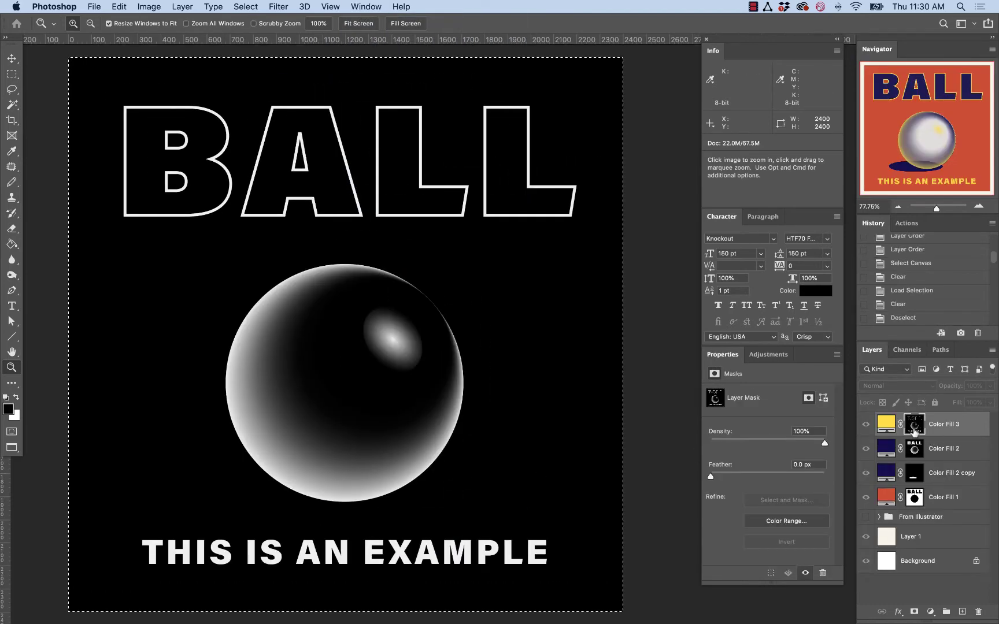
{"action": "key", "text": "super+v"}
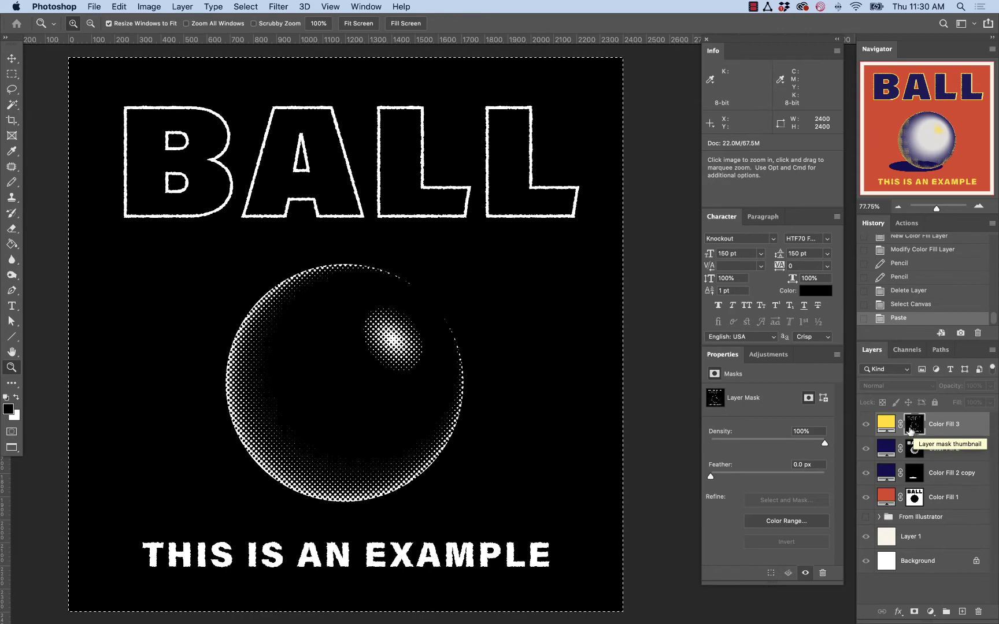
Select the Color Fill 2 layer mask, and flatten the image in the Untitled-2 document.
{"action": "left_click", "coordinate": [914, 449]}
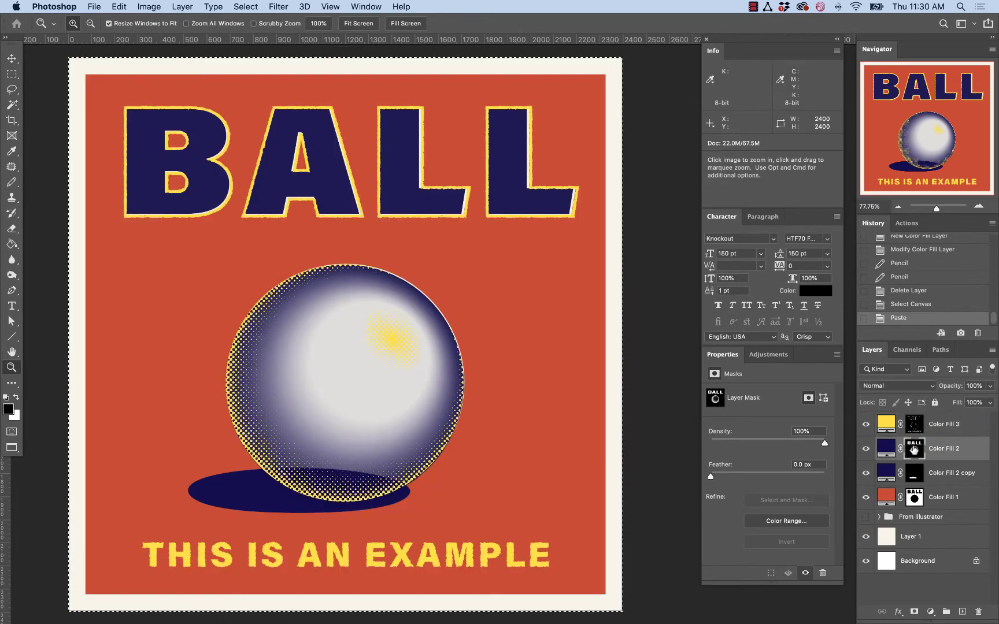
{"action": "left_click", "coordinate": [366, 6]}
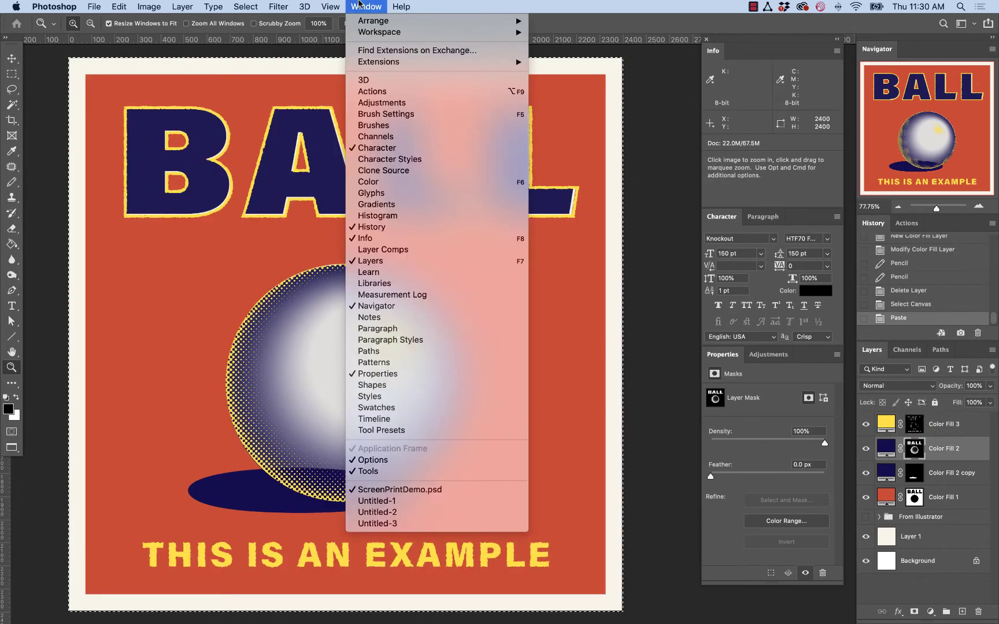
{"action": "left_click", "coordinate": [415, 513]}
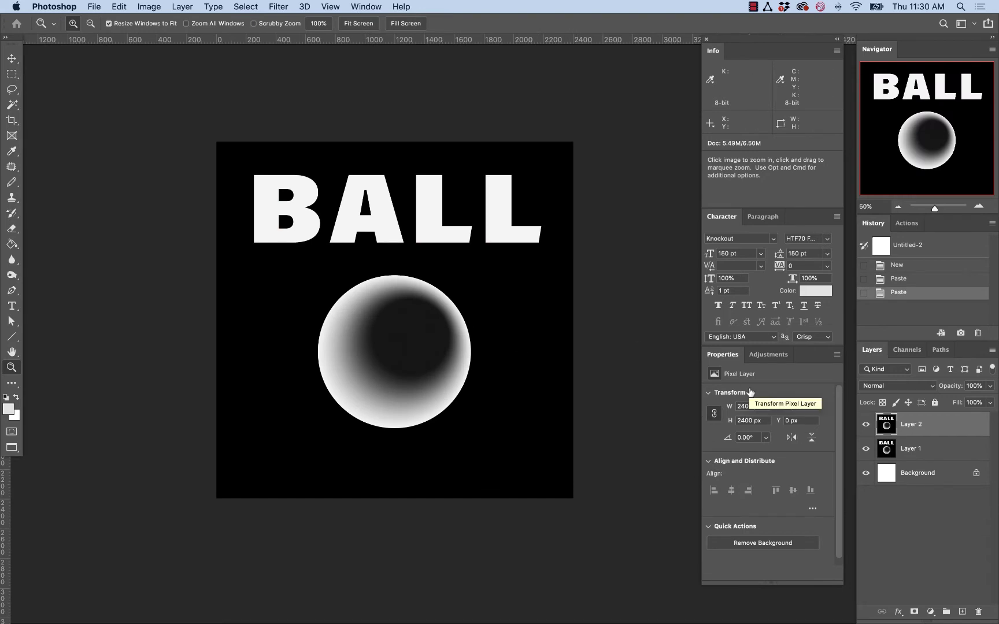
{"action": "left_click", "coordinate": [990, 351]}
{"action": "left_click", "coordinate": [850, 493]}
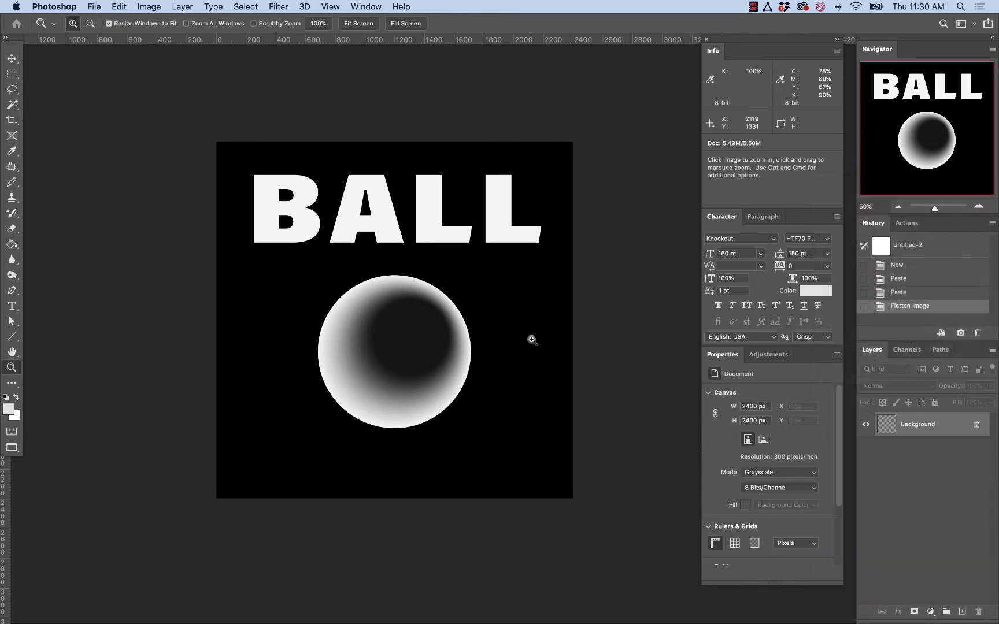
Try converting Untitled-2 to a 300 pixels/inch Bitmap with a halftone screen, and undo the conversion.
{"action": "left_click", "coordinate": [149, 6]}
{"action": "mouse_move", "coordinate": [231, 21]}
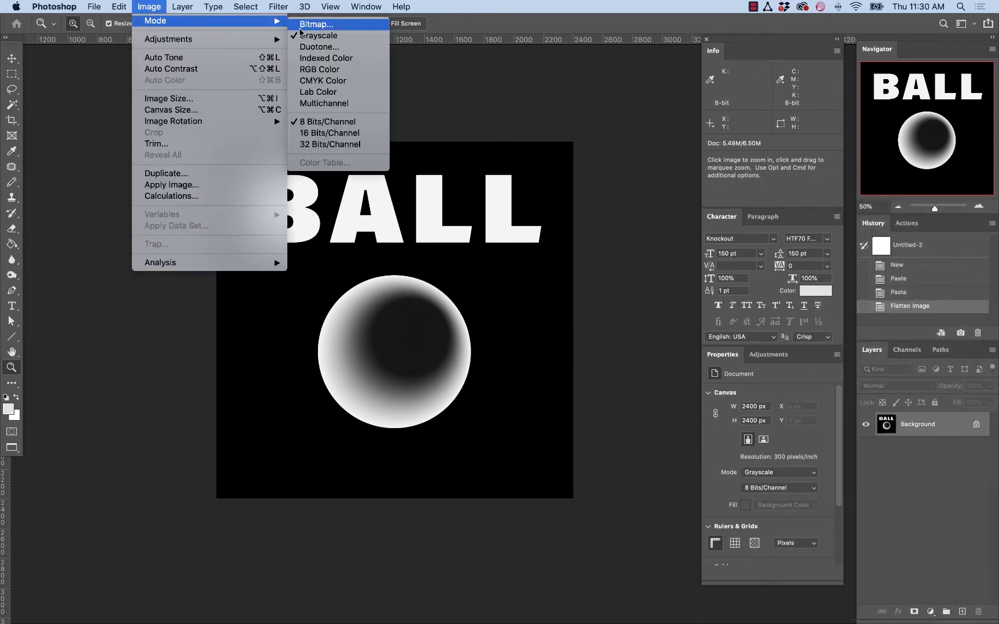
{"action": "left_click", "coordinate": [331, 26]}
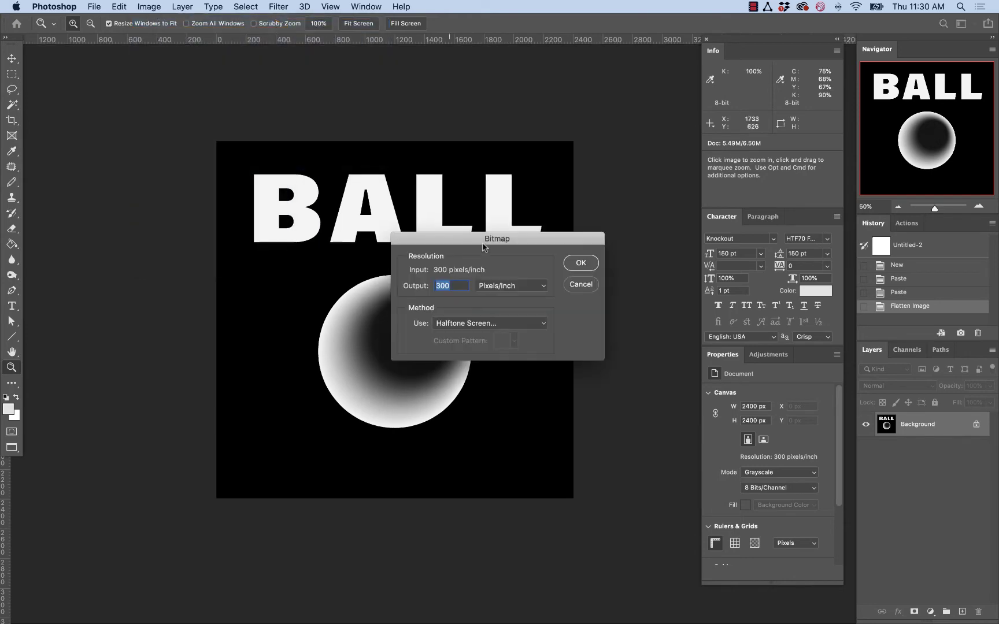
{"action": "left_click", "coordinate": [572, 265]}
{"action": "left_click", "coordinate": [580, 272]}
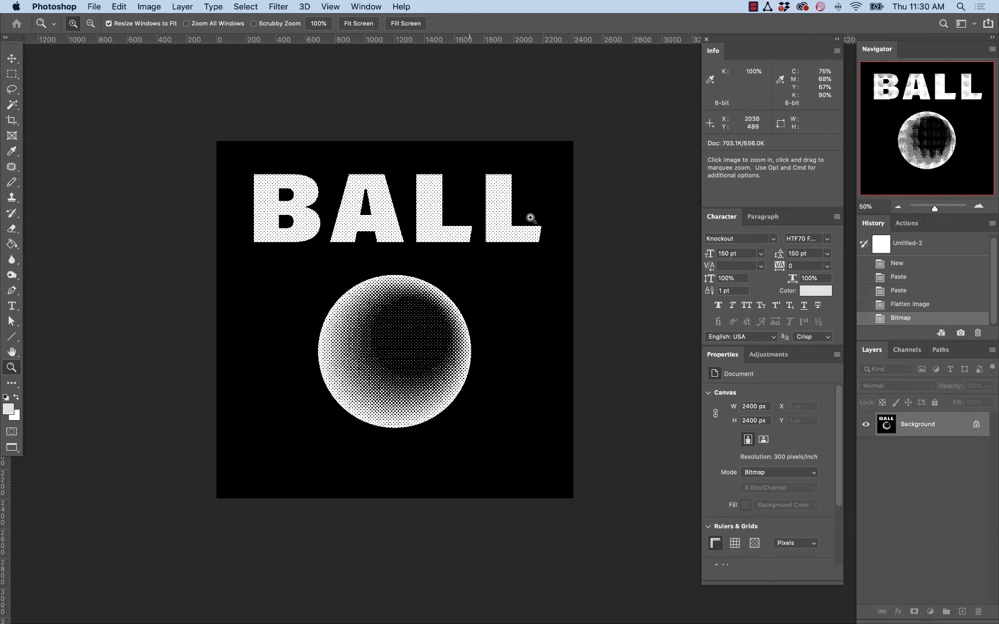
{"action": "key", "text": "cmd+z"}
Brighten the off-white areas of Untitled-2 with Levels by setting the white input level to 237.
{"action": "key", "text": "cmd+l"}
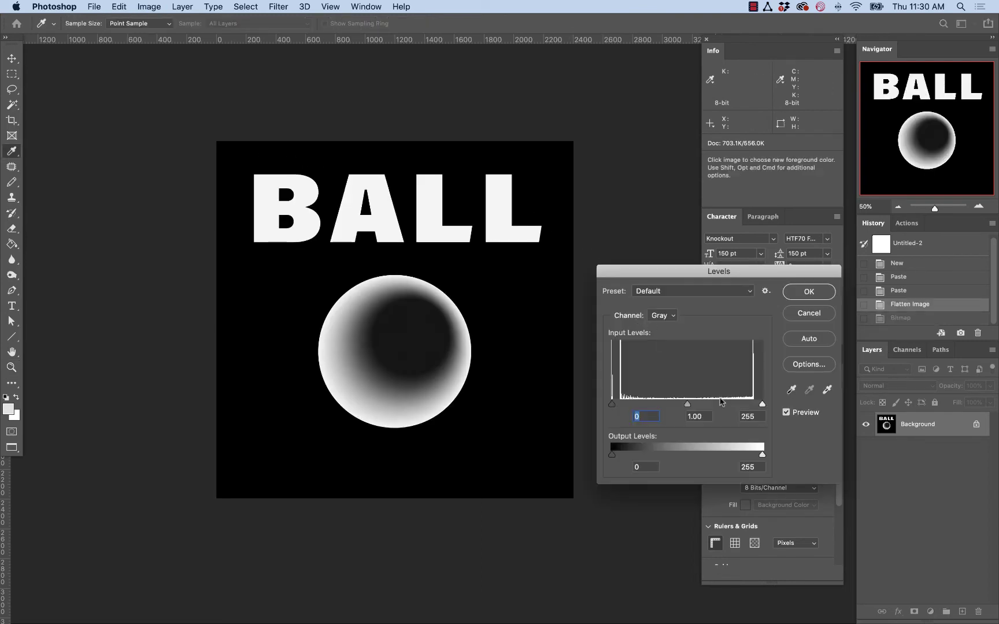
{"action": "left_click_drag", "start_coordinate": [759, 405], "coordinate": [750, 405]}
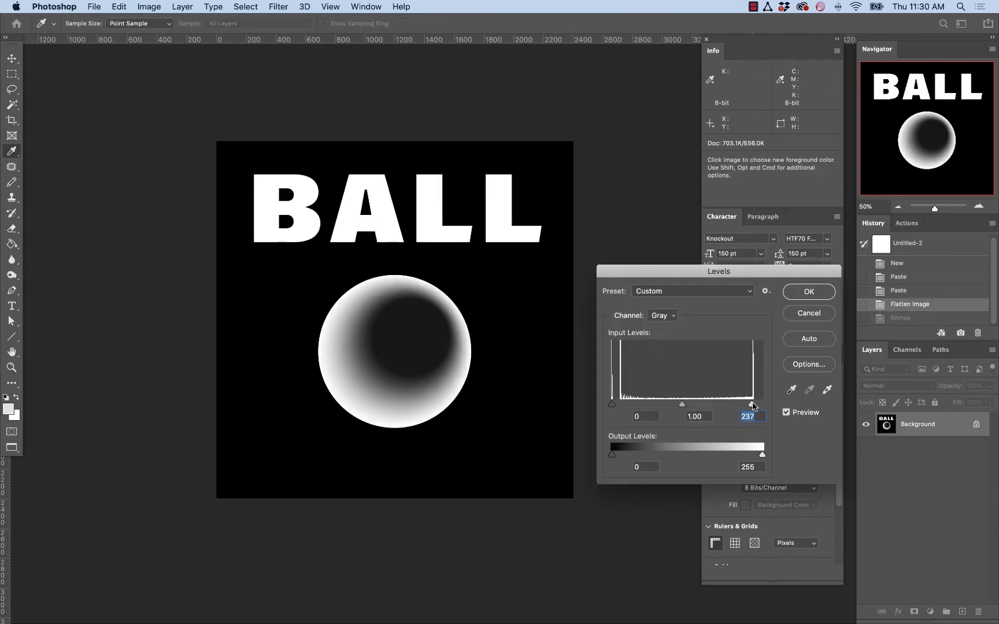
{"action": "key", "text": "Return"}
{"action": "key", "text": "z"}
Convert Untitled-2 to Bitmap mode with a round halftone screen at 20 lines/inch and a 45-degree angle.
{"action": "left_click", "coordinate": [158, 6]}
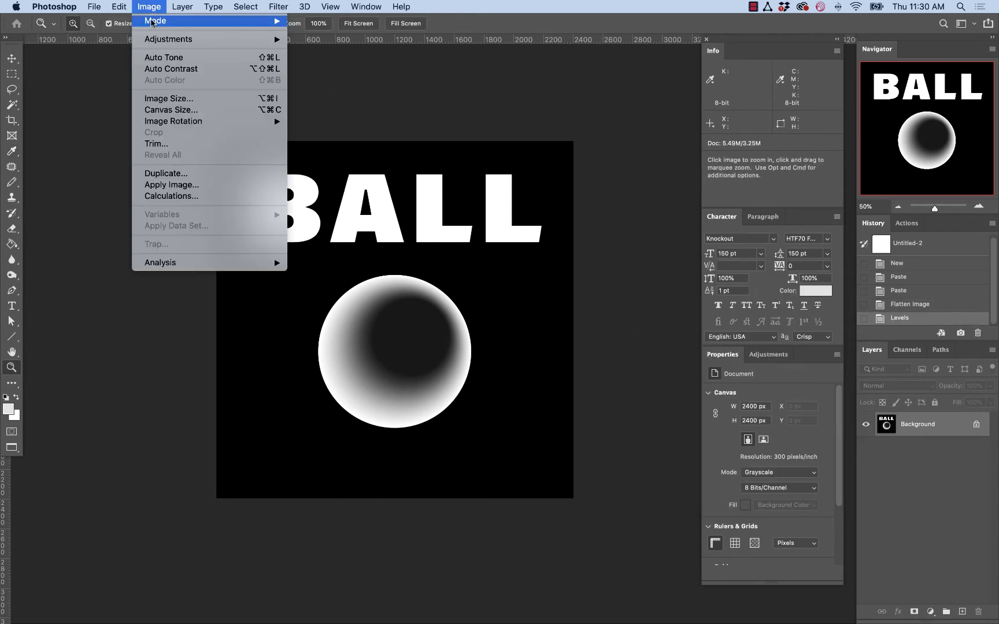
{"action": "mouse_move", "coordinate": [230, 22]}
{"action": "left_click", "coordinate": [305, 26]}
{"action": "left_click", "coordinate": [583, 265]}
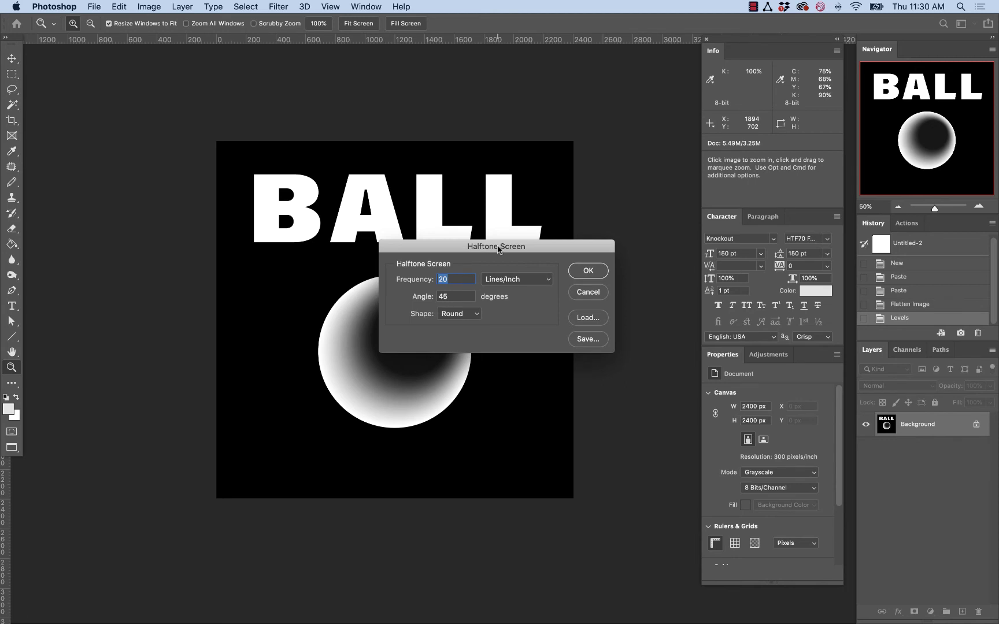
{"action": "key", "text": "Return"}
Select the full-width strip around the BALL lettering, 2400 by 733 pixels, and convert the document back to Grayscale.
{"action": "key", "text": "m"}
{"action": "left_click_drag", "start_coordinate": [195, 130], "coordinate": [652, 251]}
{"action": "left_click", "coordinate": [245, 6]}
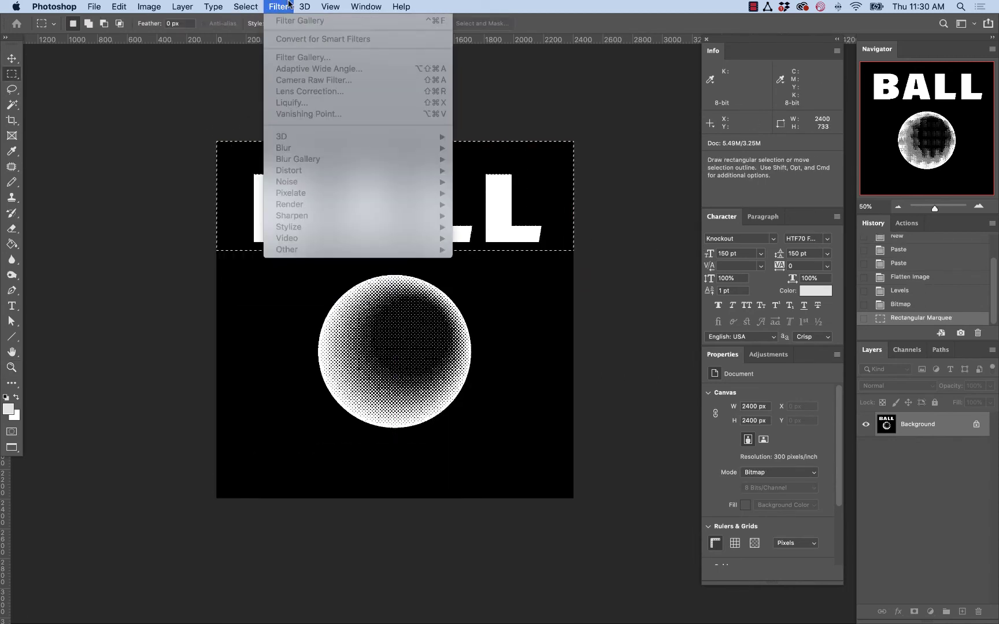
{"action": "mouse_move", "coordinate": [149, 6]}
{"action": "mouse_move", "coordinate": [173, 18]}
{"action": "left_click", "coordinate": [304, 33]}
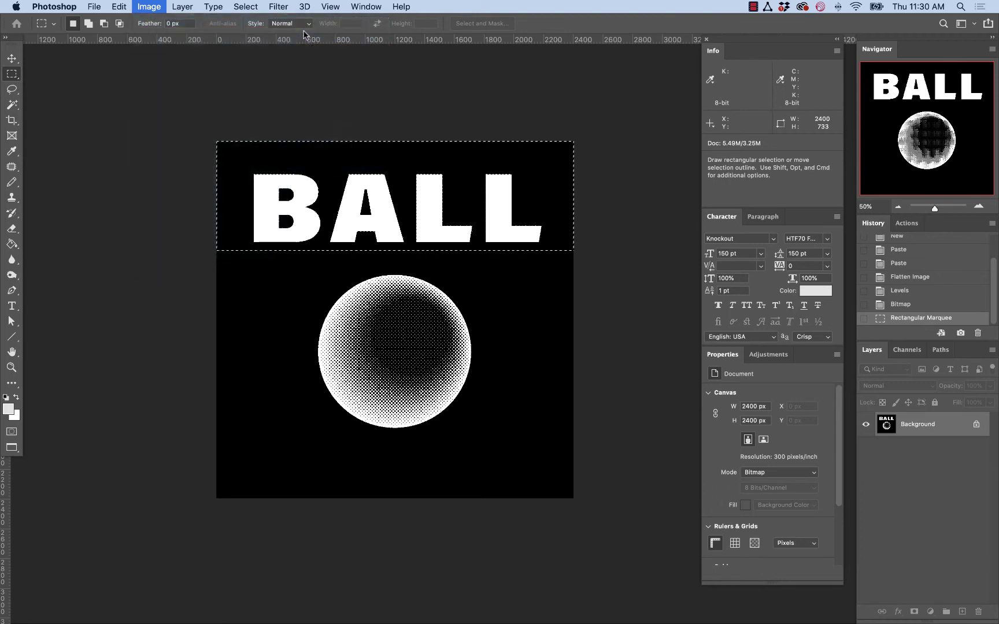
{"action": "left_click", "coordinate": [533, 292]}
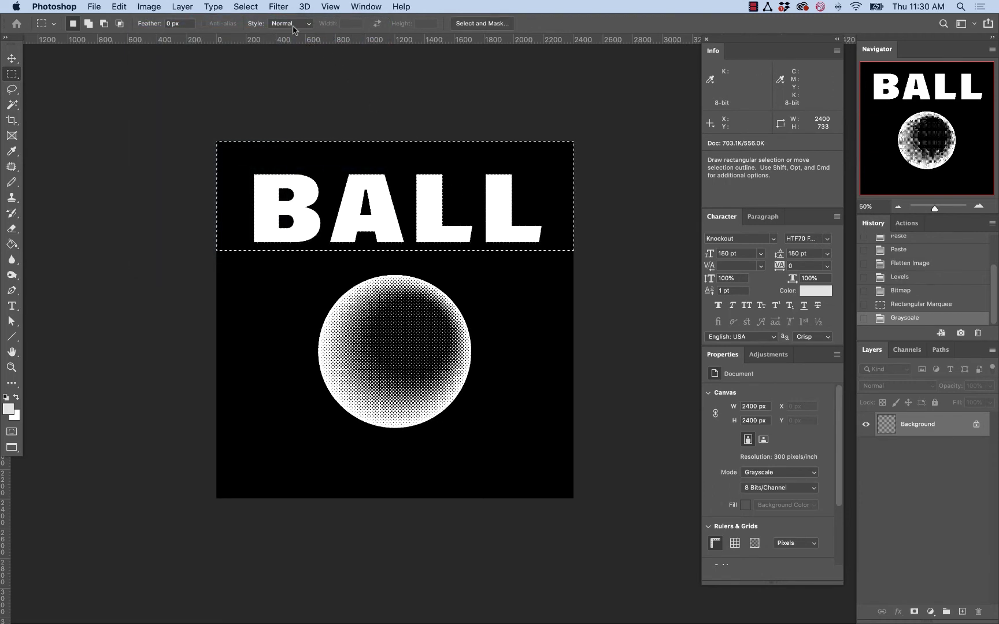
Roughen the selected lettering with the Torn Edges filter at image balance 25, smoothness 10 and contrast 17.
{"action": "left_click", "coordinate": [279, 6]}
{"action": "left_click", "coordinate": [298, 57]}
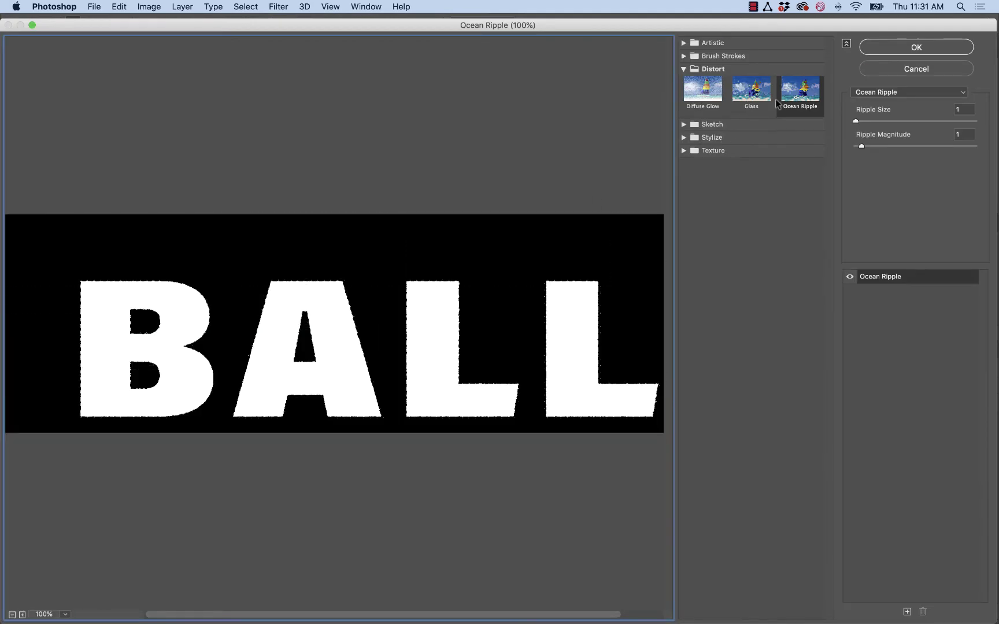
{"action": "left_click", "coordinate": [682, 125]}
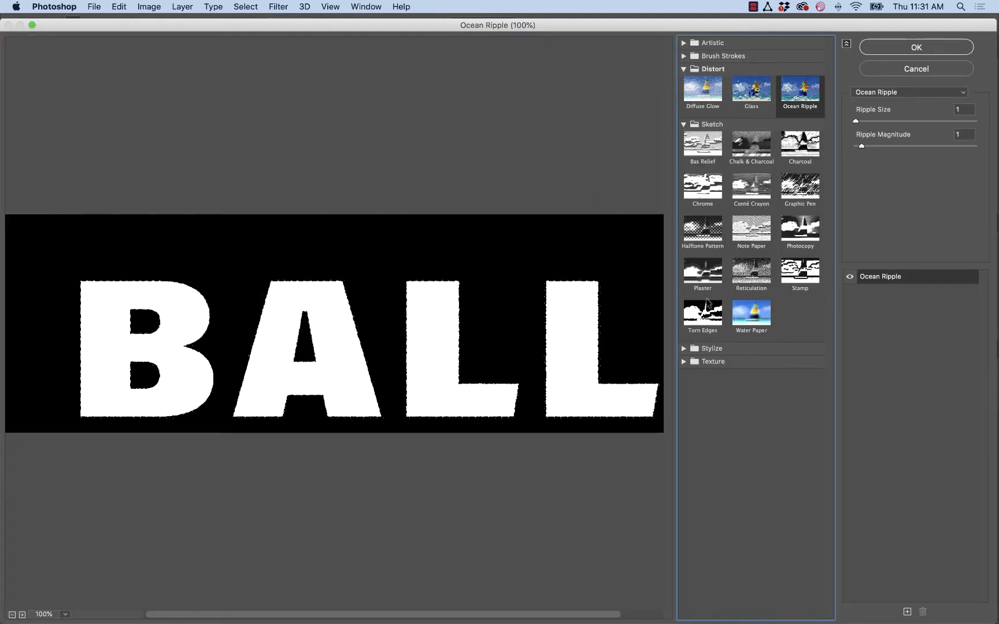
{"action": "left_click", "coordinate": [702, 315]}
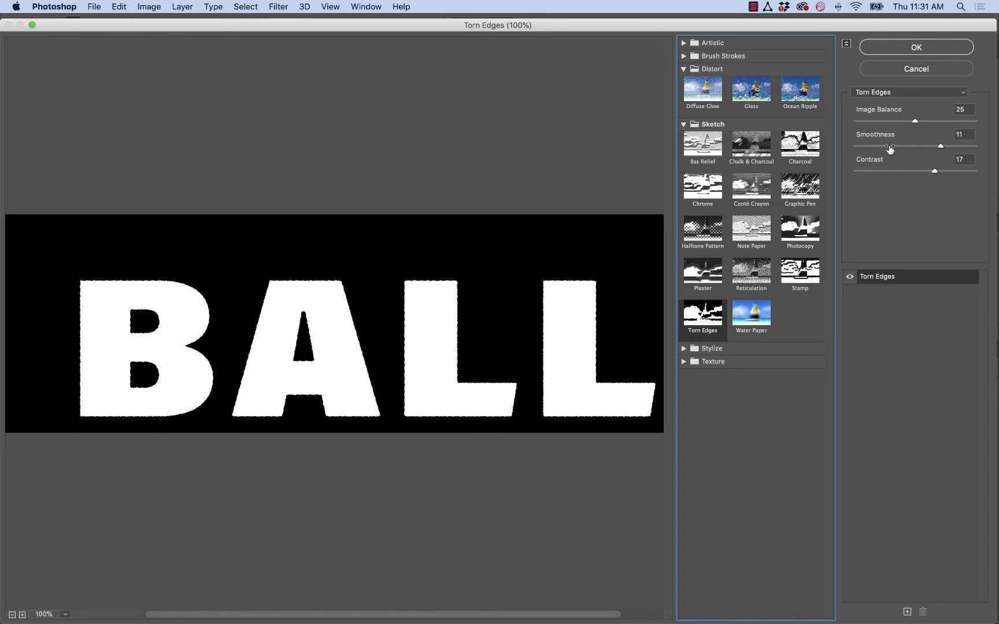
{"action": "left_click_drag", "start_coordinate": [940, 147], "coordinate": [926, 147]}
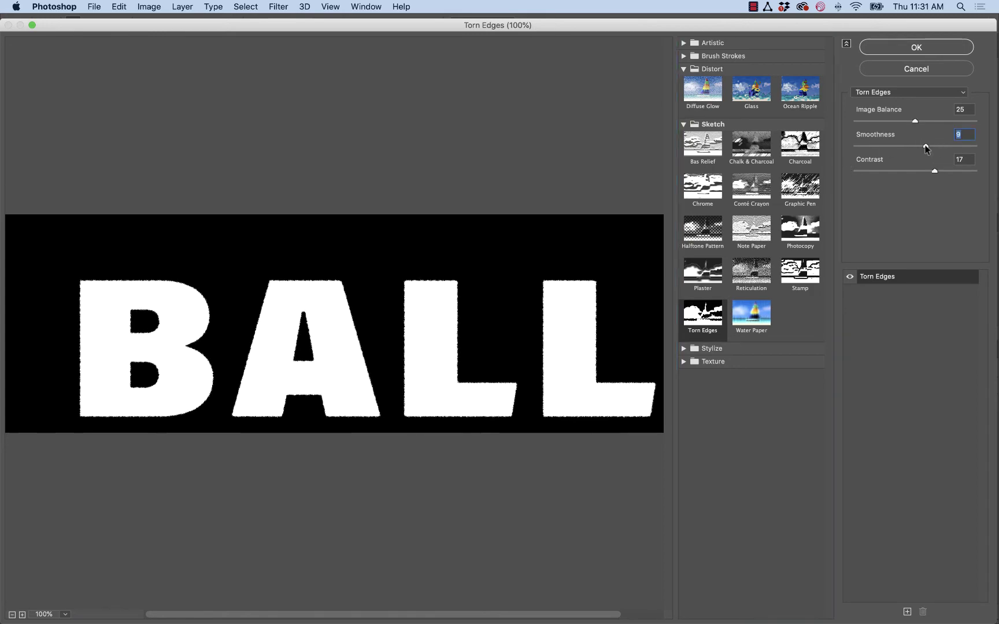
{"action": "left_click", "coordinate": [924, 48]}
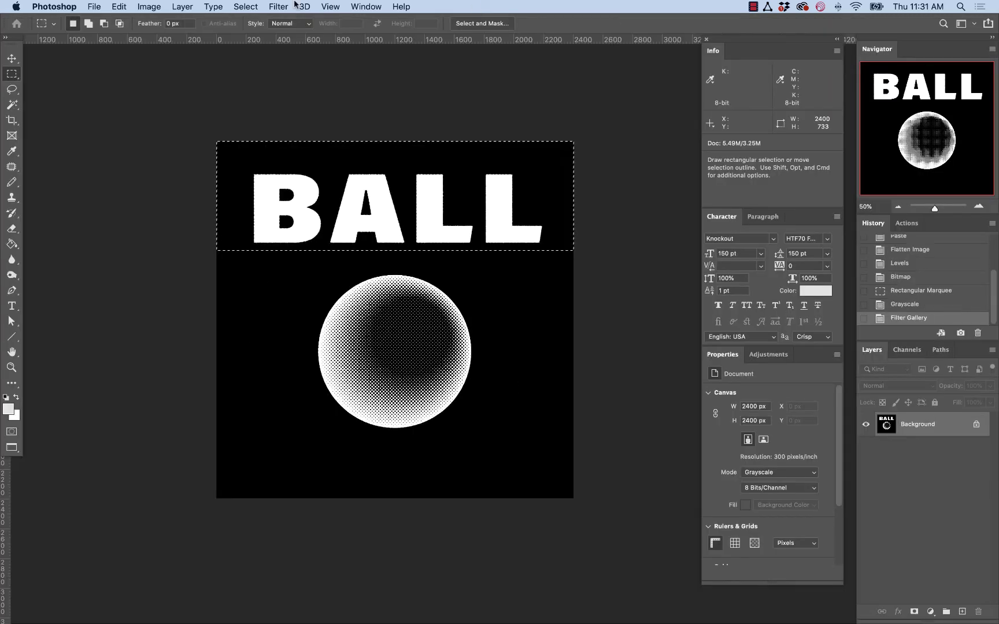
Apply the Ocean Ripple filter to the selected lettering with ripple size 1 and ripple magnitude 1.
{"action": "left_click", "coordinate": [278, 7]}
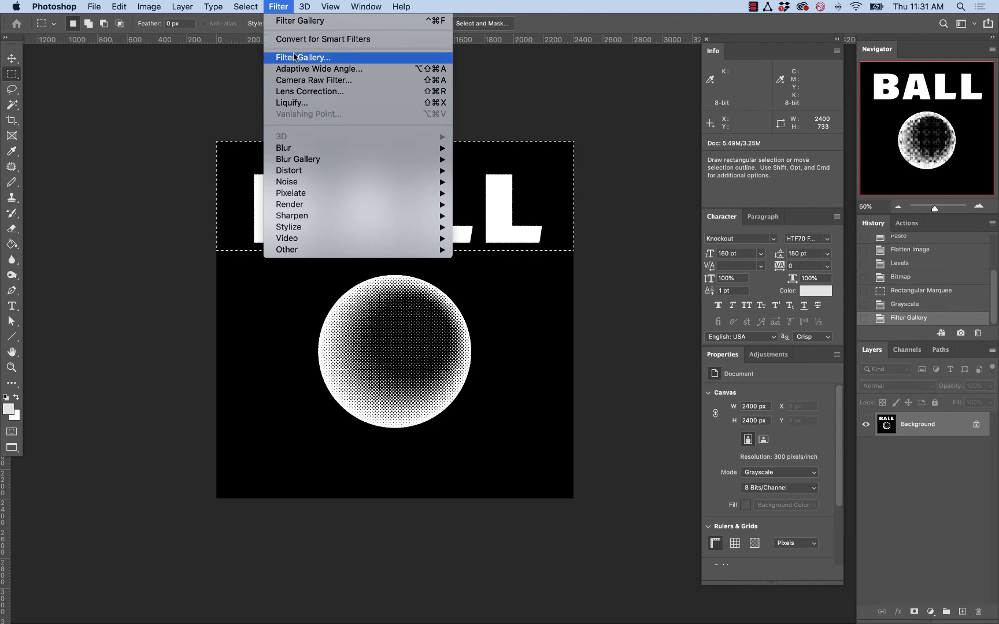
{"action": "left_click", "coordinate": [313, 60]}
{"action": "left_click", "coordinate": [684, 69]}
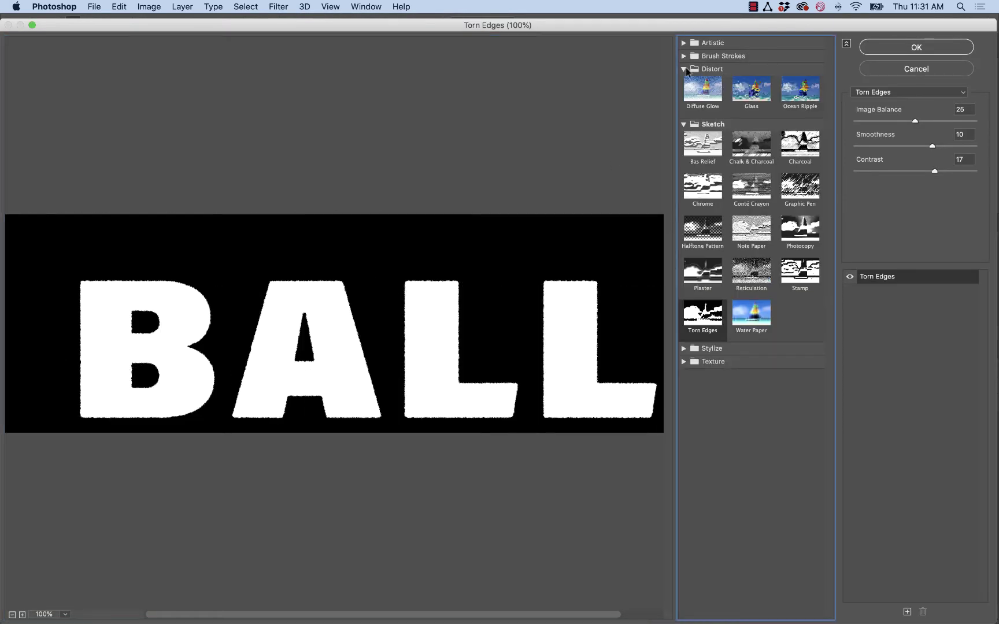
{"action": "left_click", "coordinate": [795, 101]}
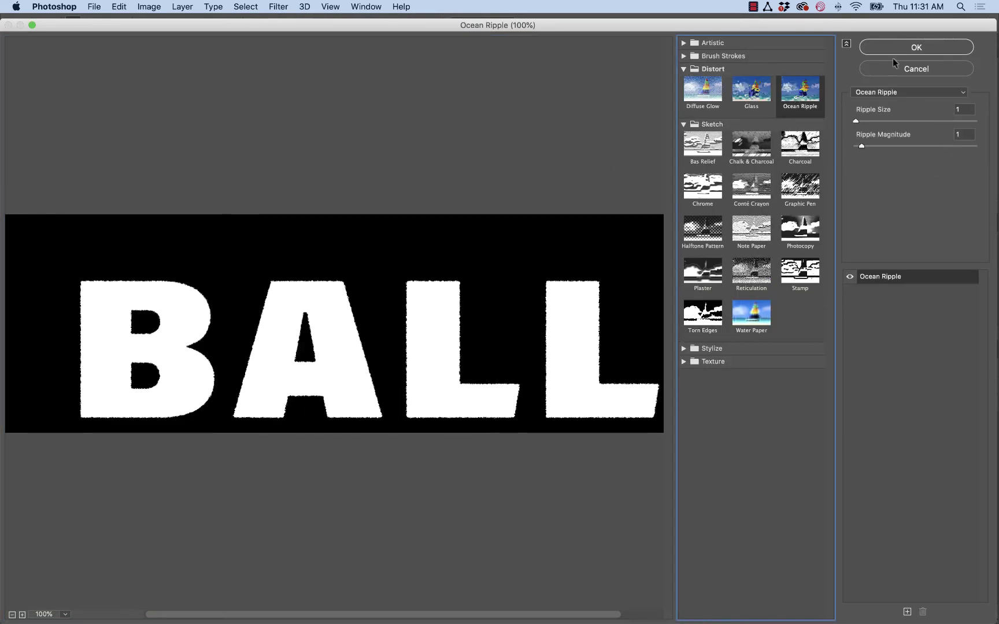
{"action": "left_click", "coordinate": [916, 47]}
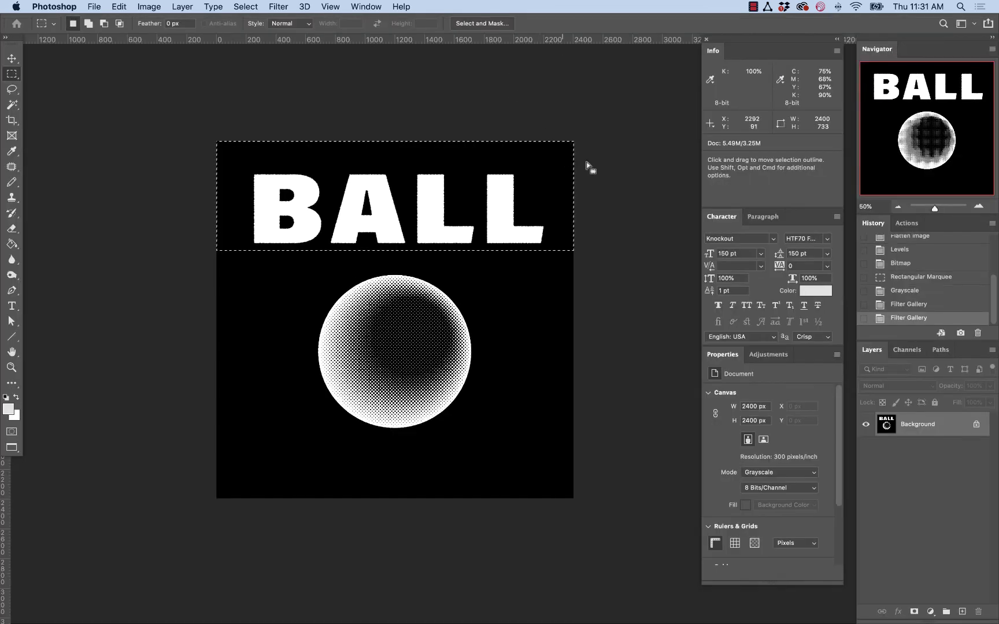
Copy the whole Untitled-2 canvas and paste it into the Color Fill 2 layer mask in ScreenPrintDemo.psd.
{"action": "key", "text": "super+d"}
{"action": "key", "text": "super+a"}
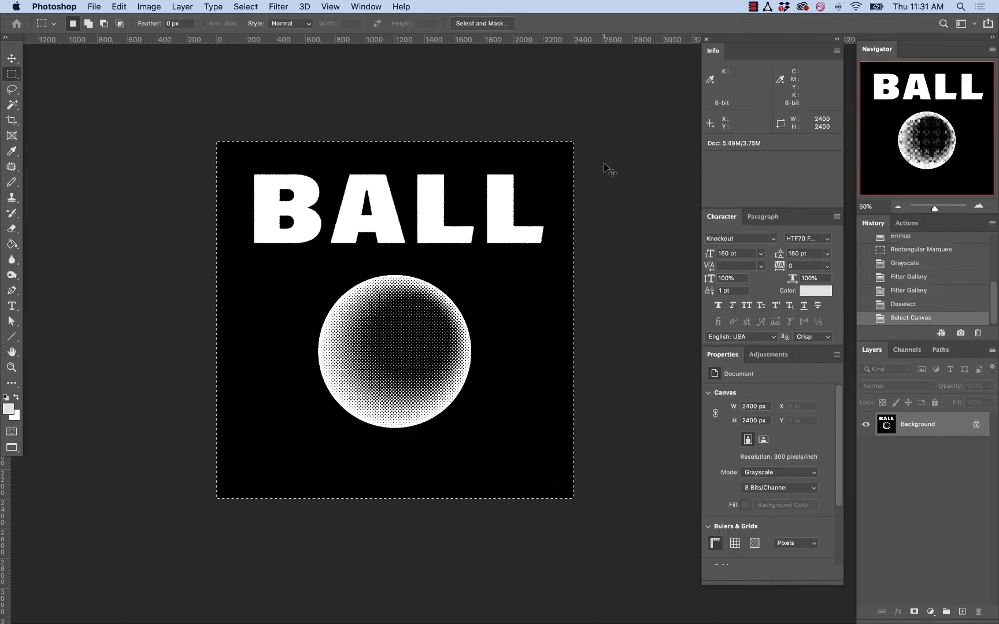
{"action": "left_click", "coordinate": [330, 6]}
{"action": "mouse_move", "coordinate": [366, 6]}
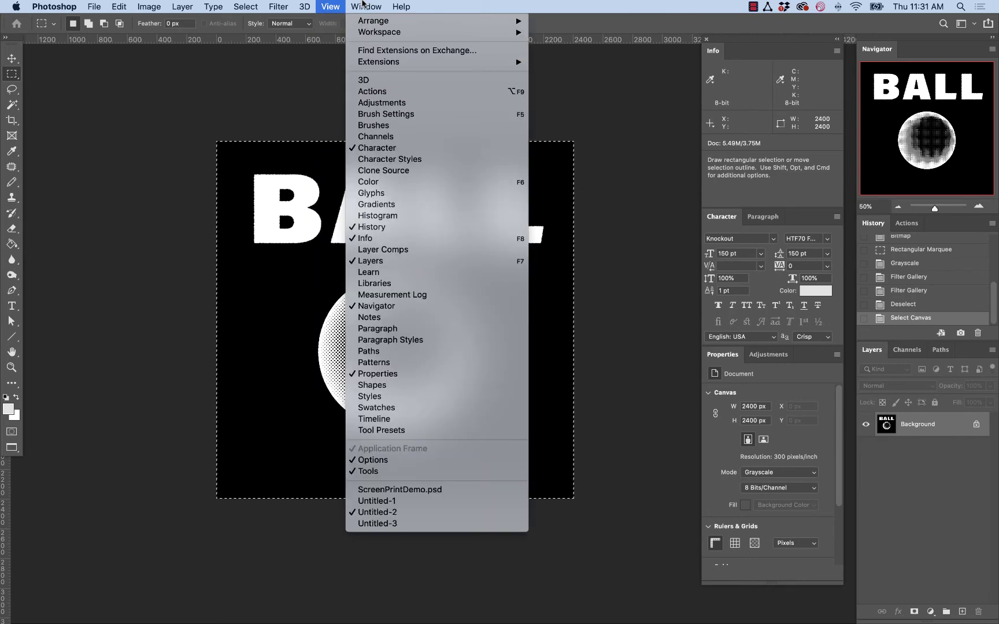
{"action": "left_click", "coordinate": [382, 489]}
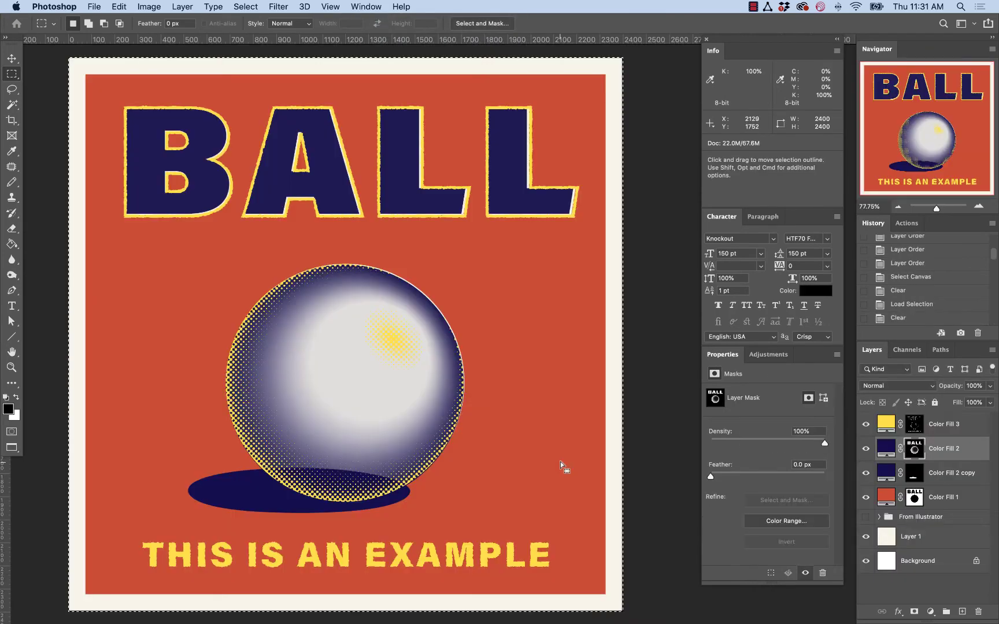
{"action": "left_click", "coordinate": [915, 451], "text": "alt"}
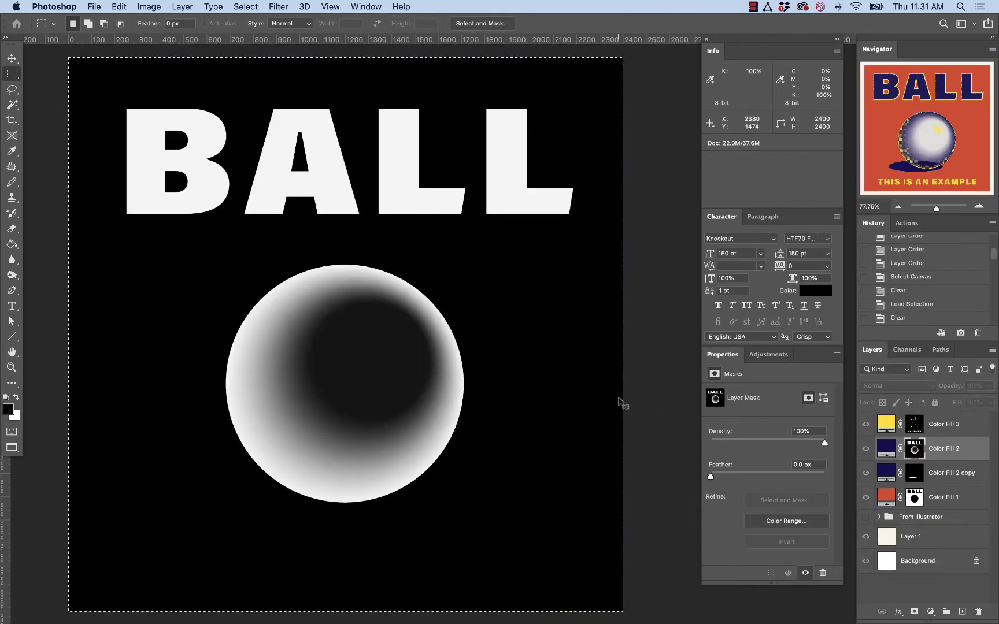
{"action": "key", "text": "super+v"}
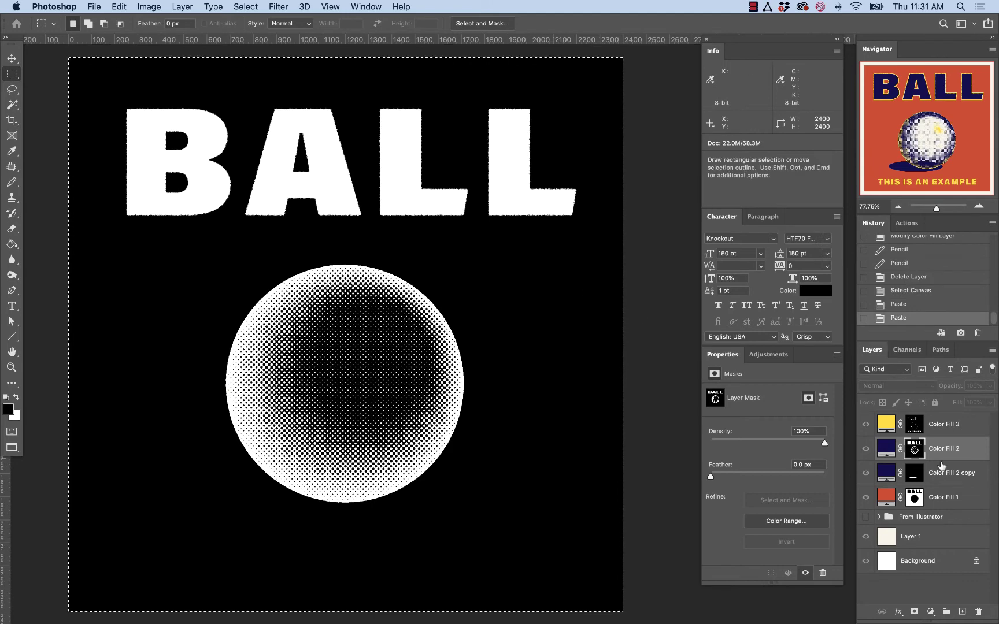
Display the Color Fill 2 copy layer mask on its own and copy its contents.
{"action": "left_click", "coordinate": [916, 474], "text": "alt"}
{"action": "left_click", "coordinate": [916, 474], "text": "alt"}
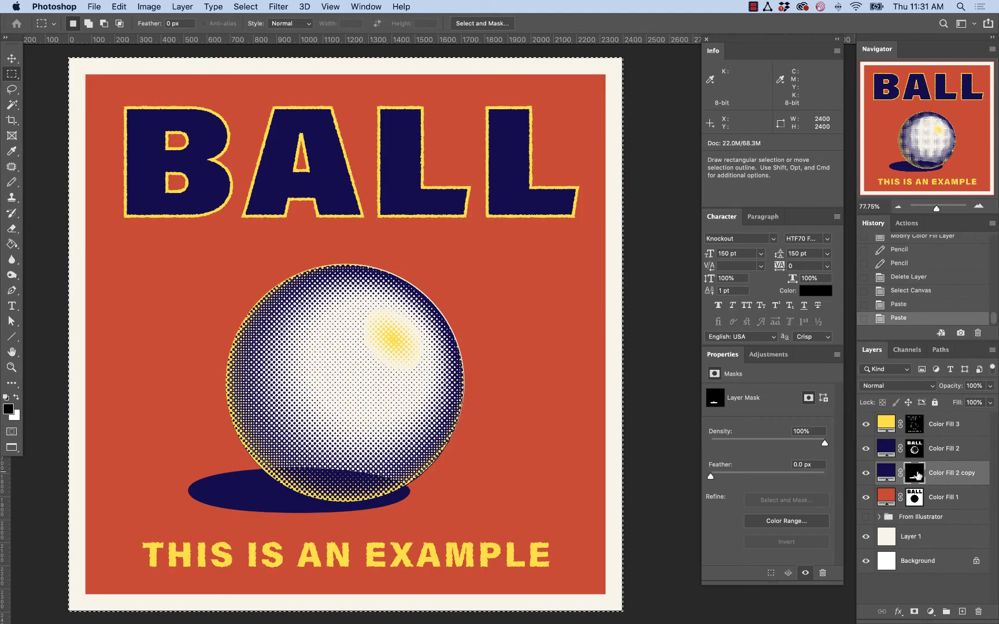
{"action": "left_click", "coordinate": [916, 474], "text": "alt"}
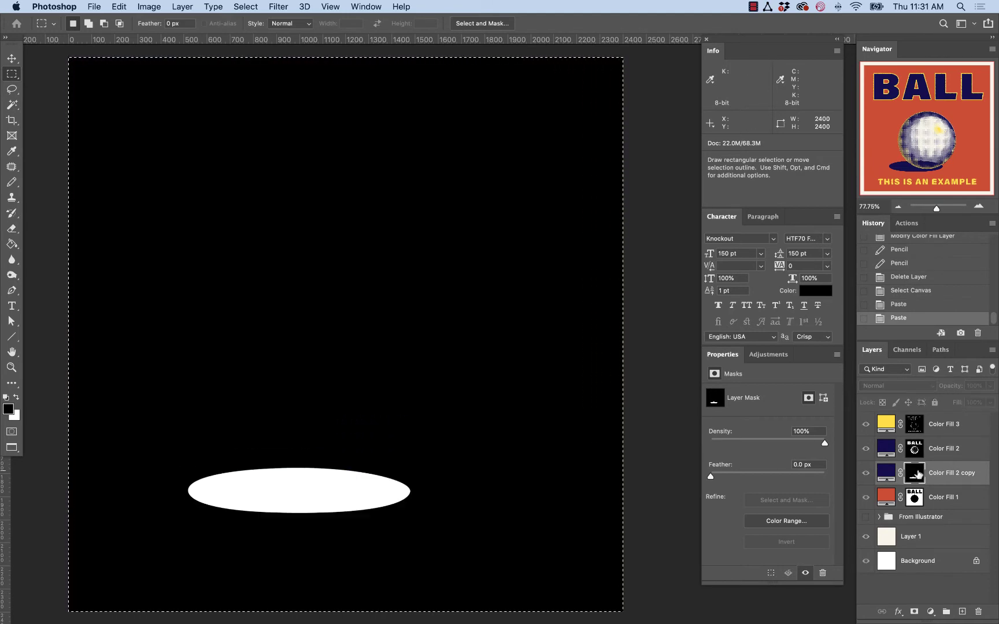
{"action": "left_click", "coordinate": [919, 450]}
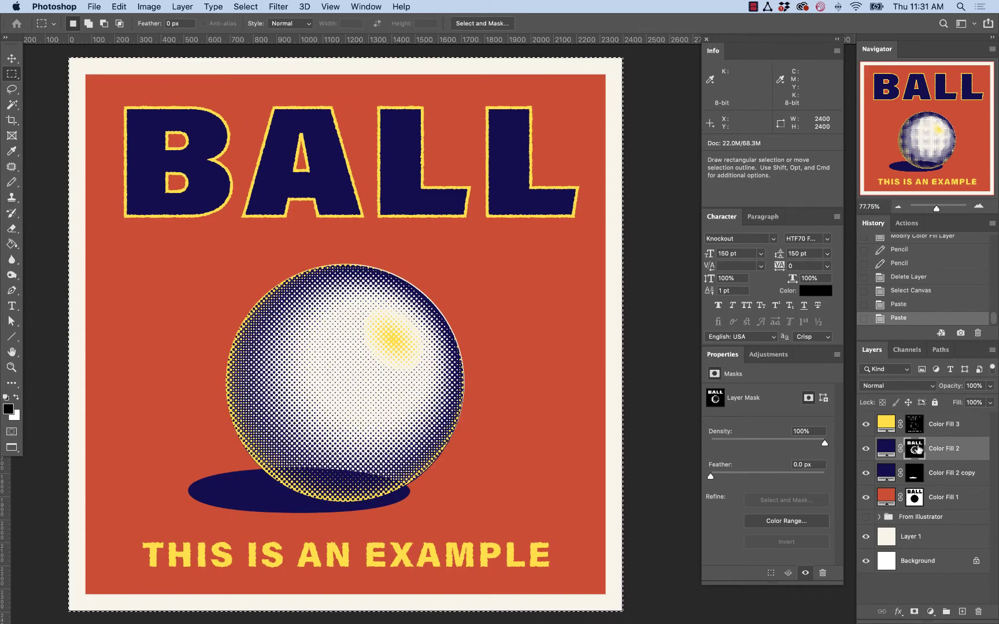
{"action": "left_click", "coordinate": [914, 483], "text": "alt"}
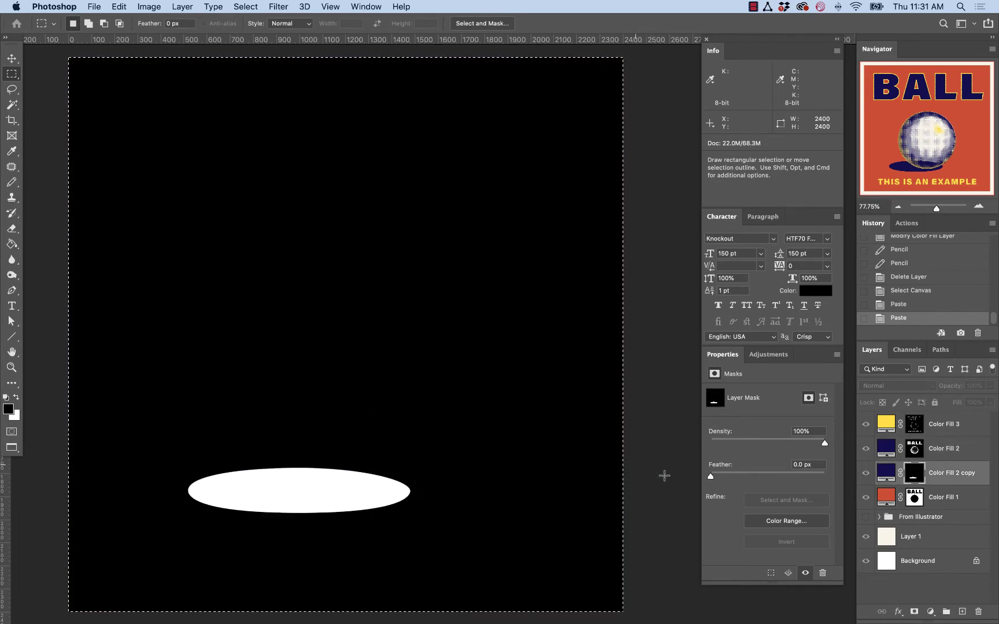
{"action": "key", "text": "super+c"}
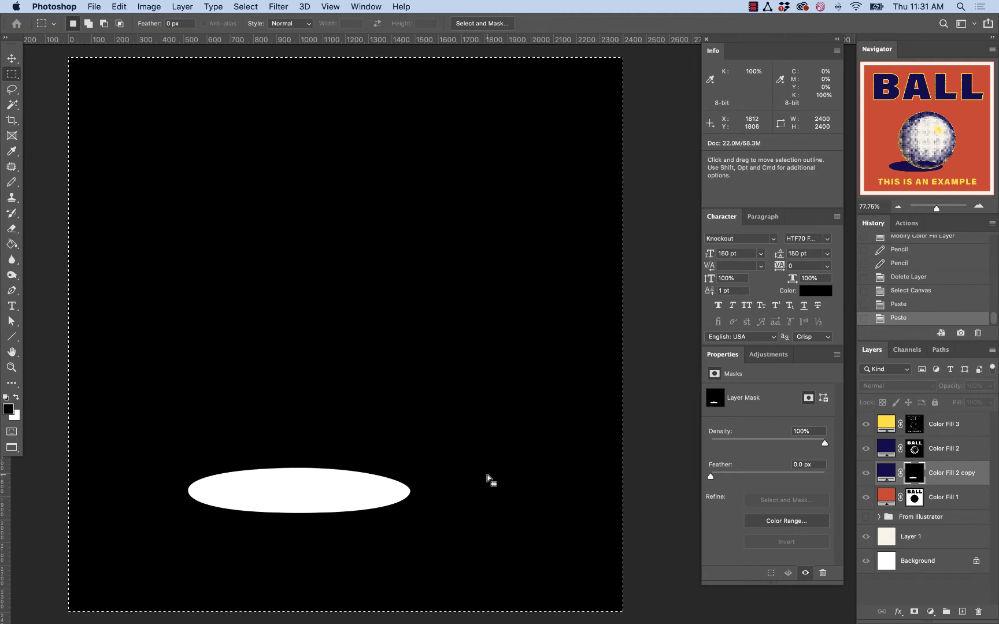
Soften the shadow ellipse in the Color Fill 2 copy mask with a strong Gaussian Blur.
{"action": "left_click", "coordinate": [356, 7]}
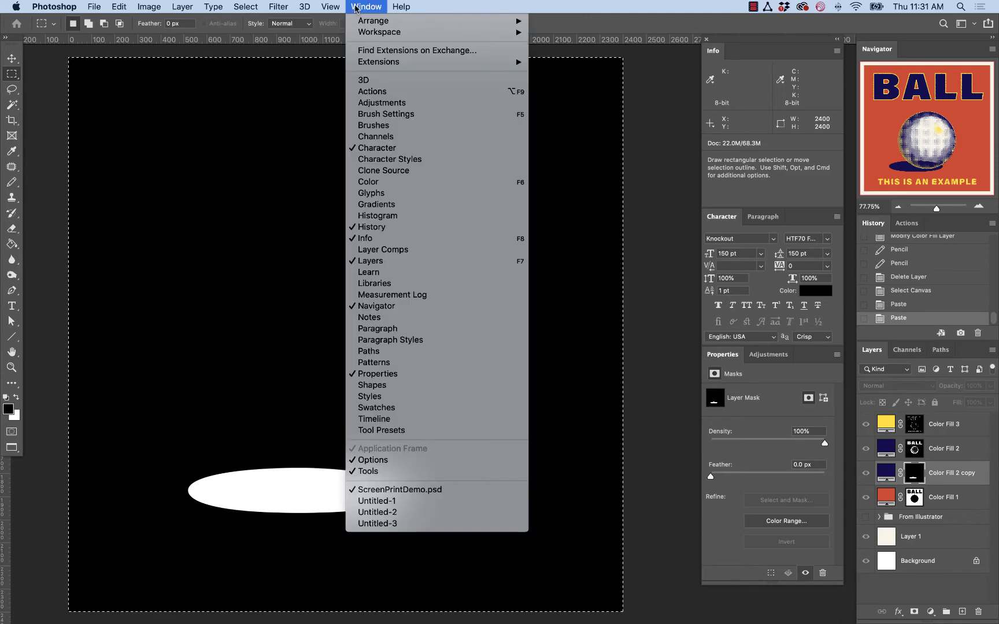
{"action": "mouse_move", "coordinate": [154, 5]}
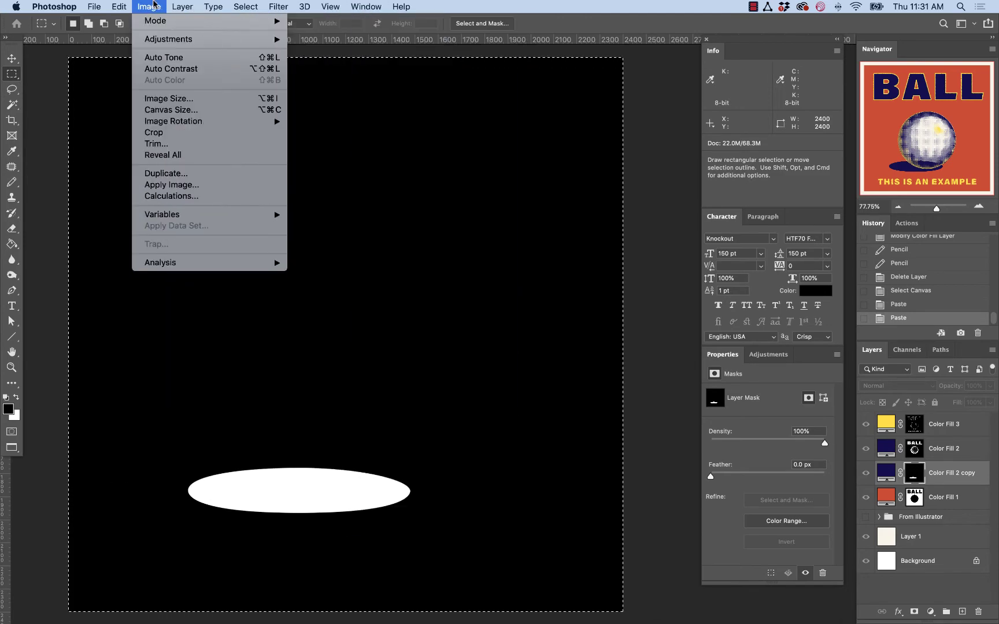
{"action": "mouse_move", "coordinate": [165, 25]}
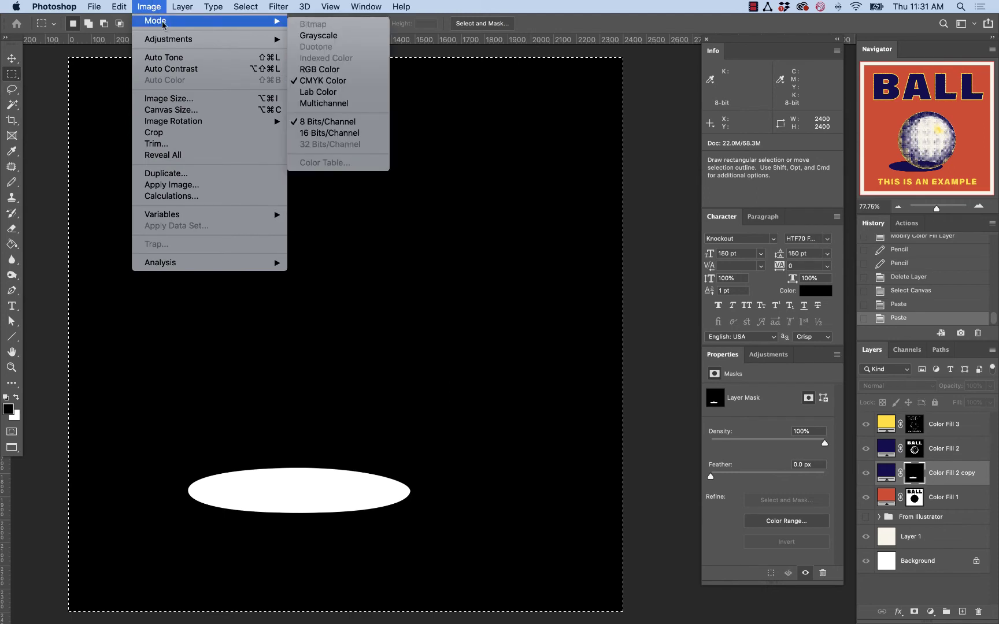
{"action": "mouse_move", "coordinate": [278, 6]}
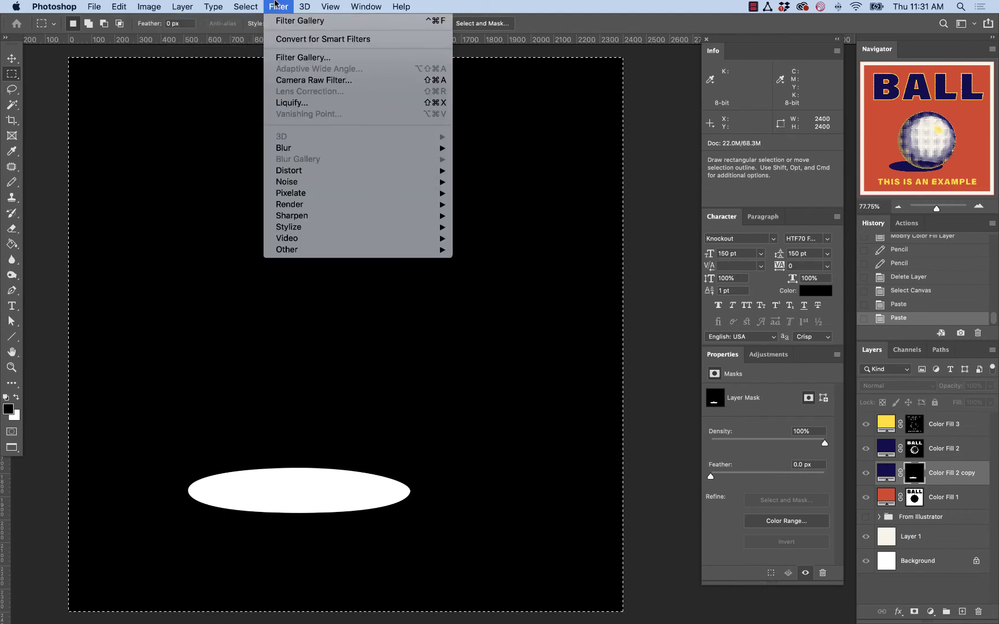
{"action": "mouse_move", "coordinate": [300, 148]}
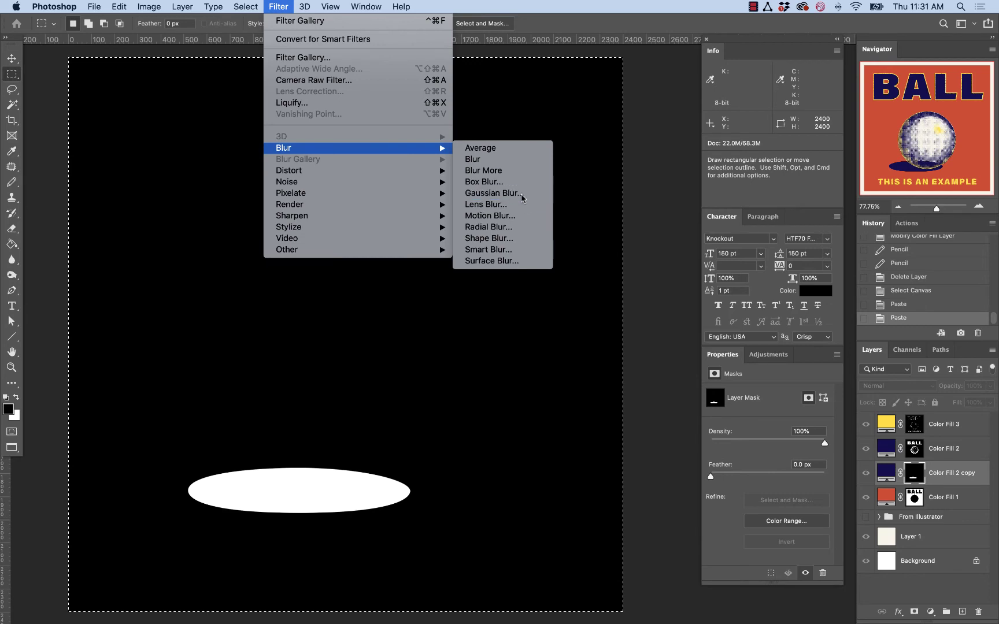
{"action": "left_click", "coordinate": [521, 195]}
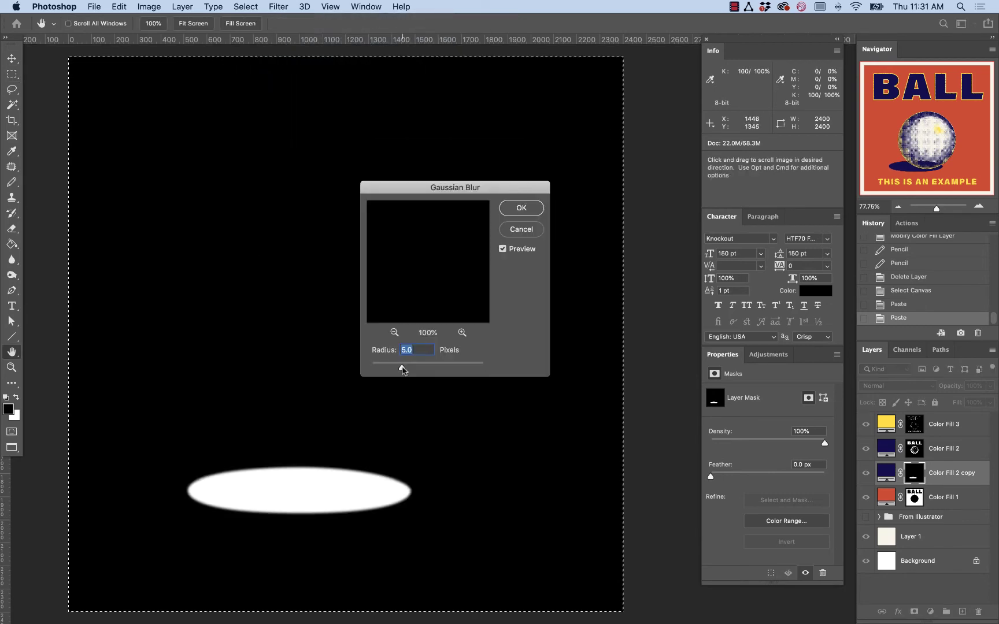
{"action": "left_click_drag", "start_coordinate": [403, 369], "coordinate": [415, 370]}
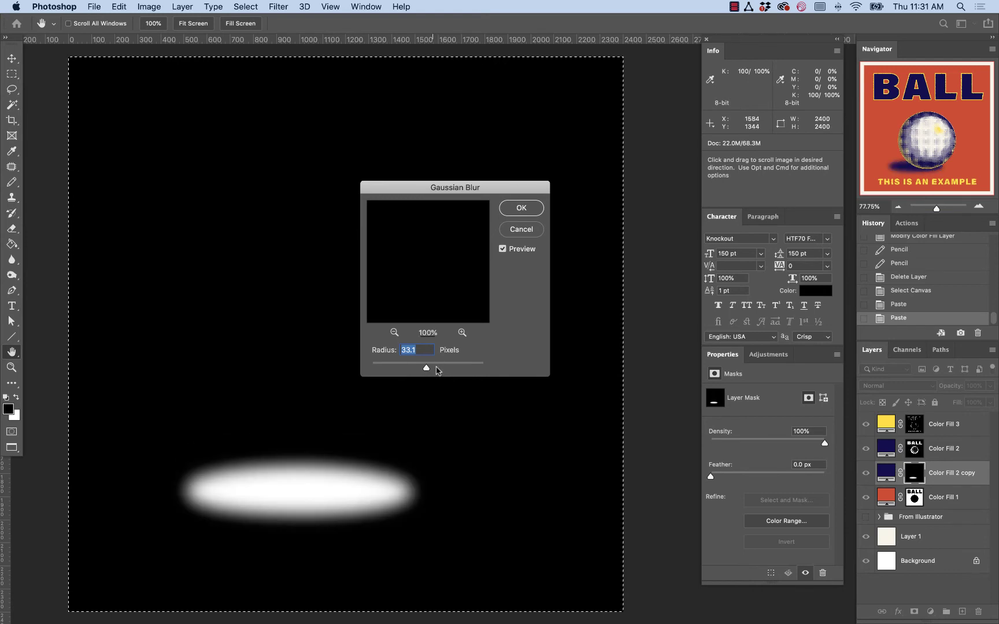
{"action": "left_click", "coordinate": [517, 208]}
Copy the whole blurred shadow mask and paste it into a new 2400 by 2400 pixel, 300 pixels/inch grayscale document.
{"action": "key", "text": "super+a"}
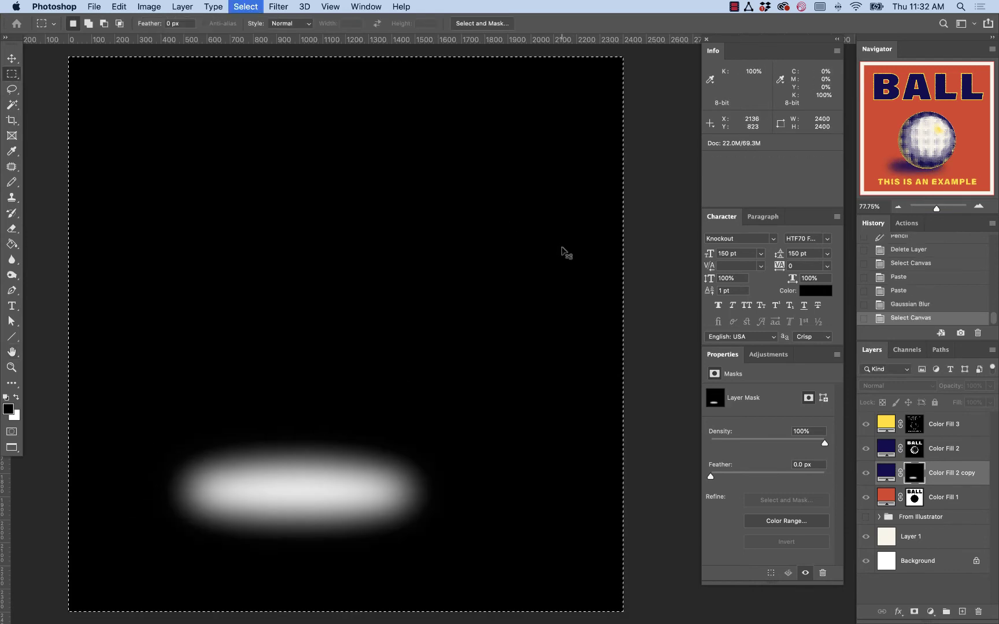
{"action": "key", "text": "super+c"}
{"action": "key", "text": "super+n"}
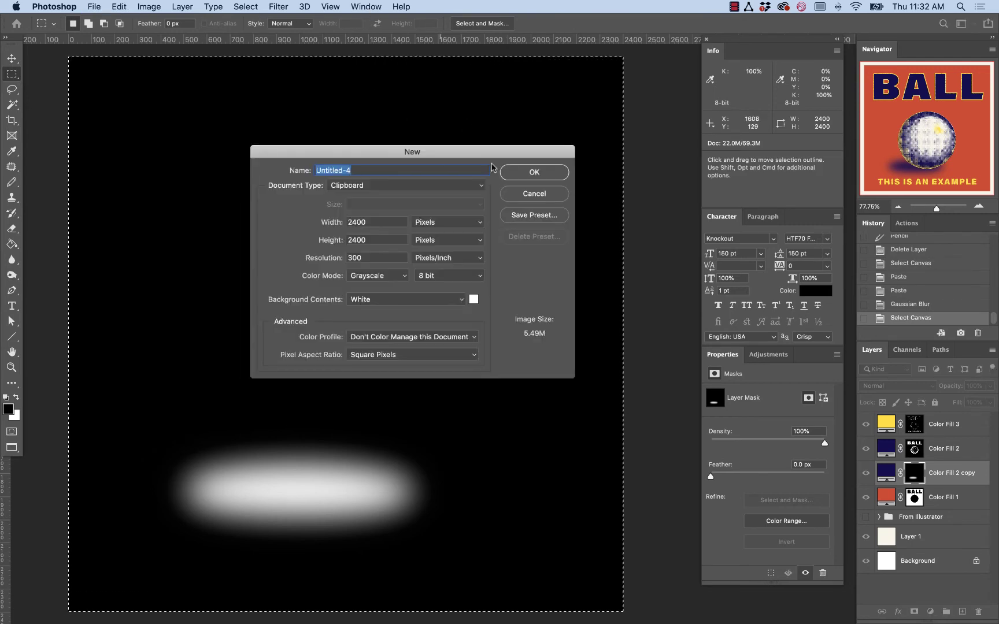
{"action": "left_click", "coordinate": [529, 174]}
{"action": "key", "text": "super+v"}
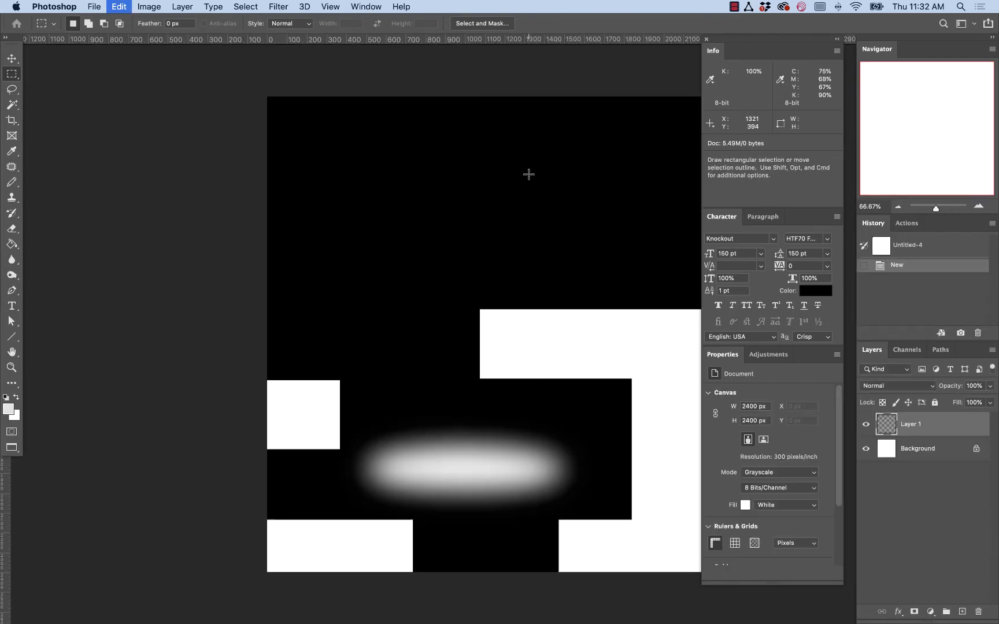
Flatten the blurred shadow document and convert it to a 300 pixels/inch bitmap using the Halftone Screen method.
{"action": "left_click", "coordinate": [155, 7]}
{"action": "mouse_move", "coordinate": [156, 22]}
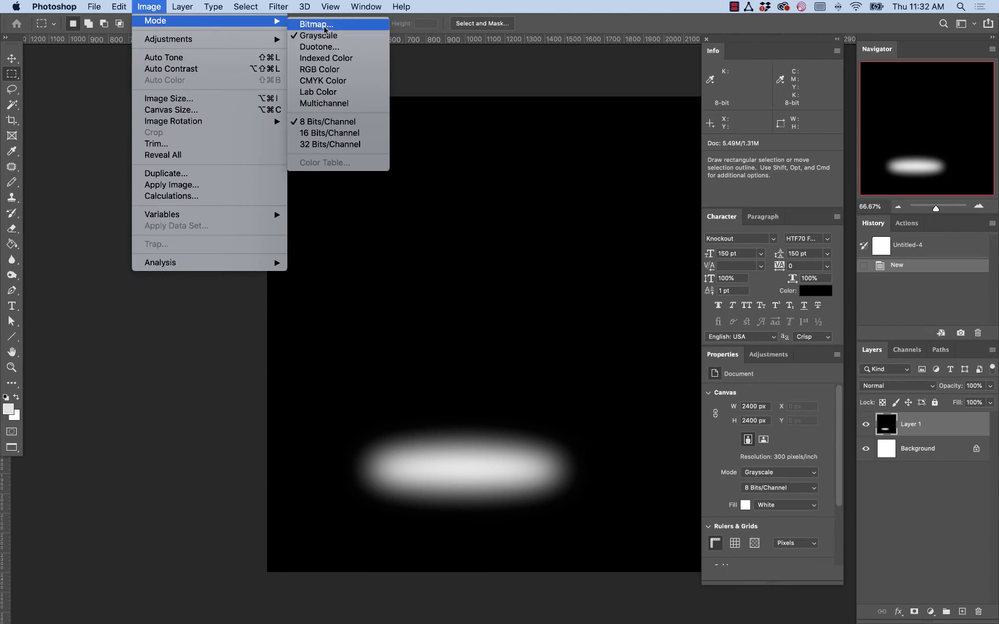
{"action": "left_click", "coordinate": [333, 26]}
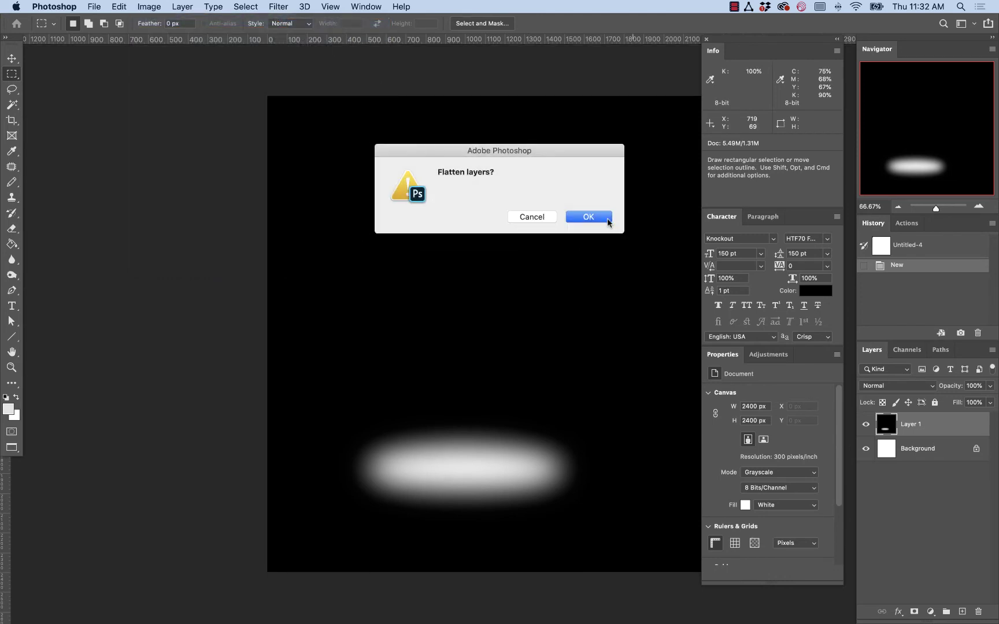
{"action": "left_click", "coordinate": [606, 221]}
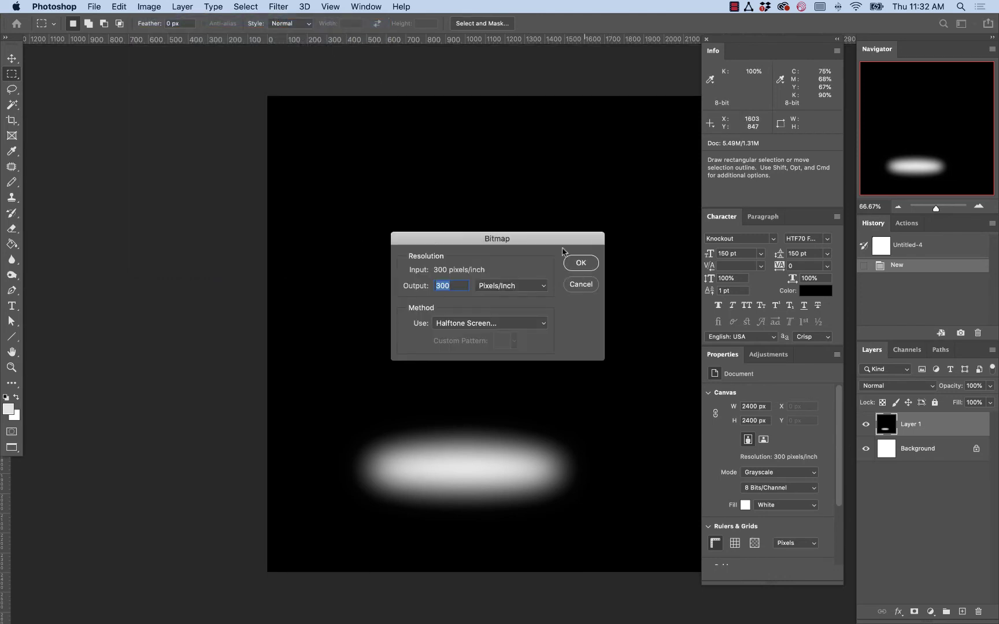
{"action": "left_click", "coordinate": [572, 264]}
{"action": "left_click", "coordinate": [587, 272]}
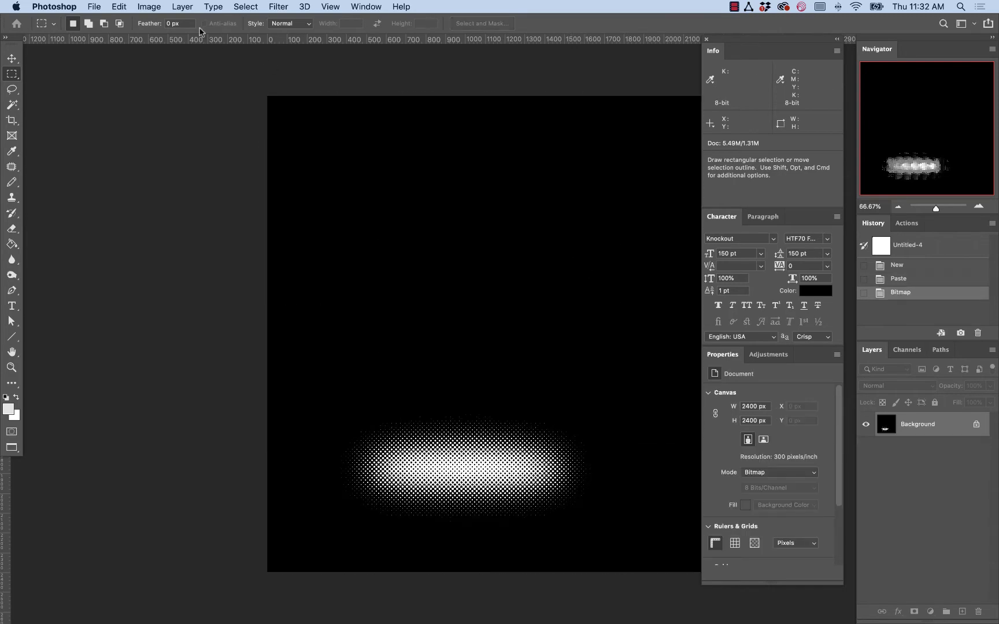
Copy the whole halftone shadow into the Color Fill 2 copy layer mask in ScreenPrintDemo.psd, return to the full-colour artwork and deselect.
{"action": "key", "text": "super+a"}
{"action": "key", "text": "super+c"}
{"action": "left_click", "coordinate": [366, 6]}
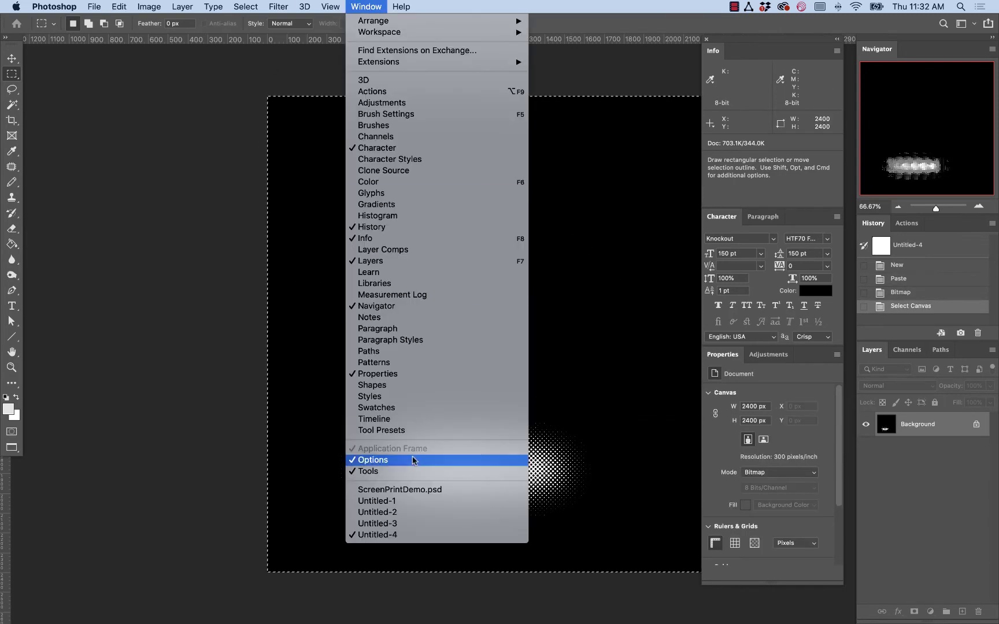
{"action": "left_click", "coordinate": [411, 489]}
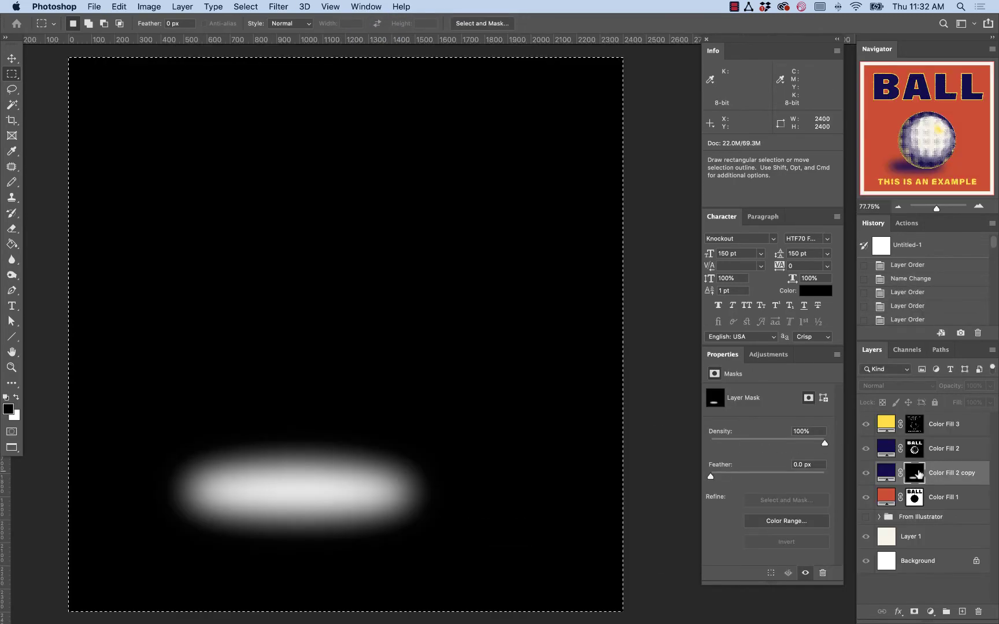
{"action": "key", "text": "super+v"}
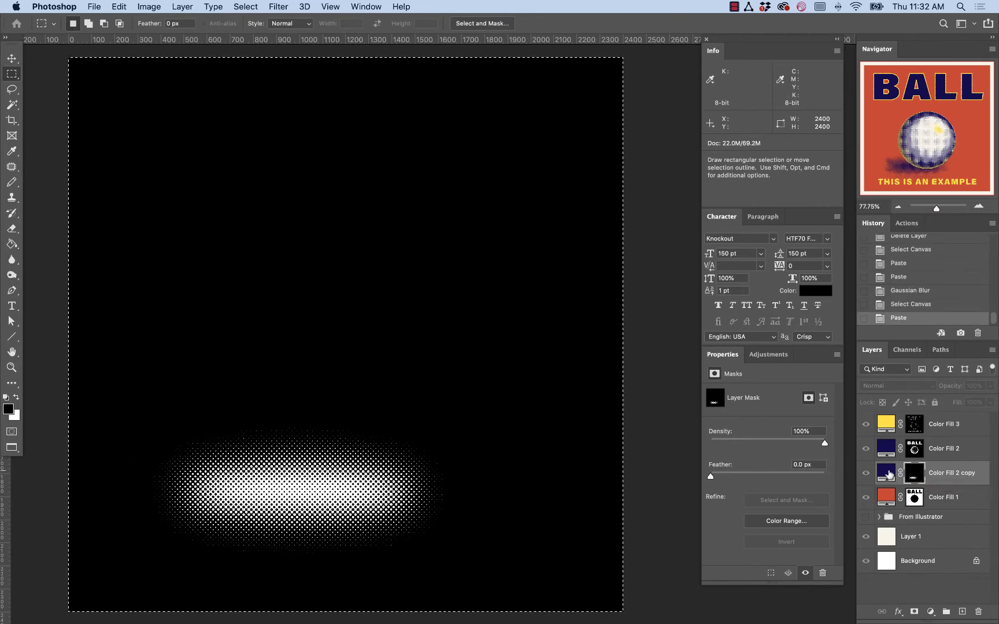
{"action": "left_click", "coordinate": [888, 474]}
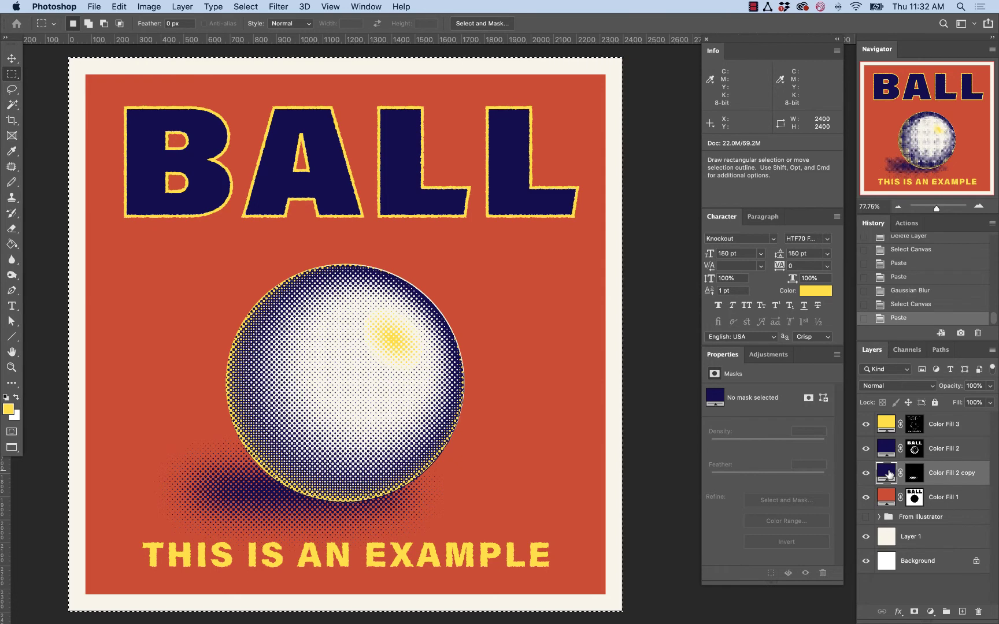
{"action": "key", "text": "super+minus"}
{"action": "key", "text": "super+d"}
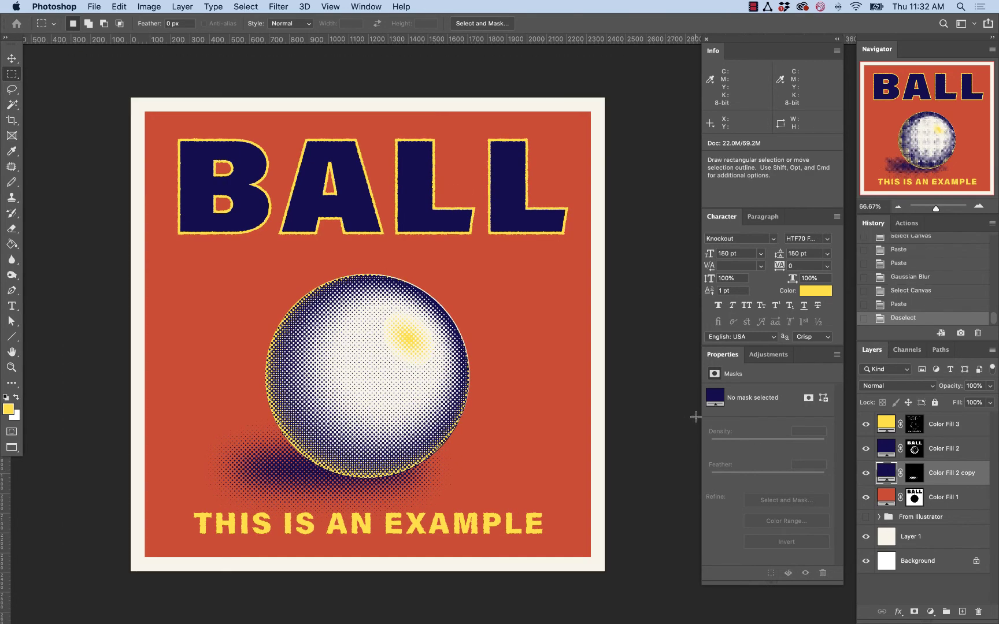
{"action": "left_click_drag", "start_coordinate": [661, 408], "coordinate": [629, 402]}
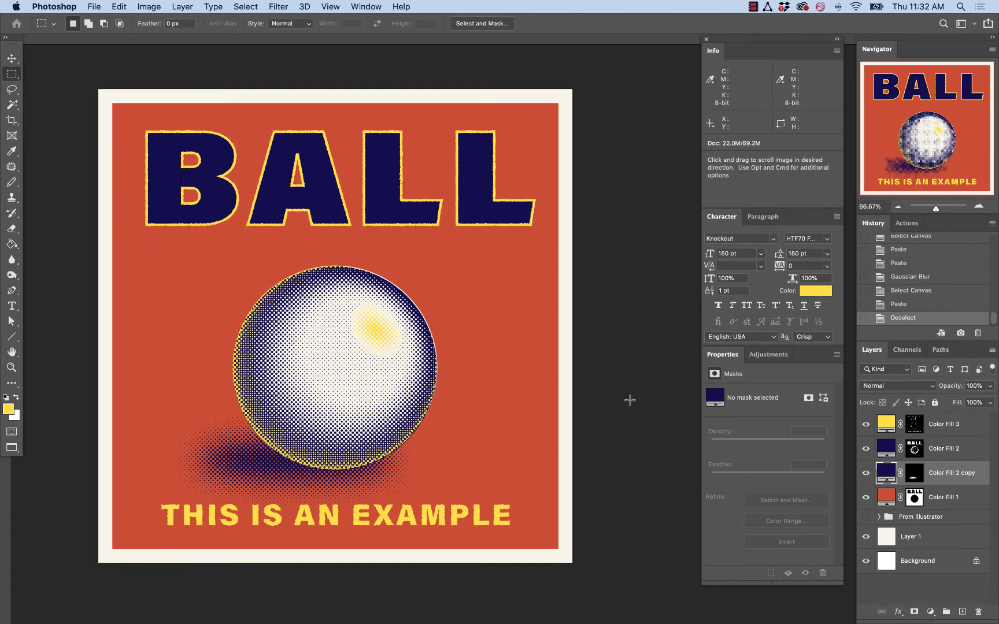
Target the Color Fill 1 layer mask, switch to its Untitled-3 grayscale document, and select the whole canvas there.
{"action": "left_click", "coordinate": [914, 497]}
{"action": "left_click", "coordinate": [366, 7]}
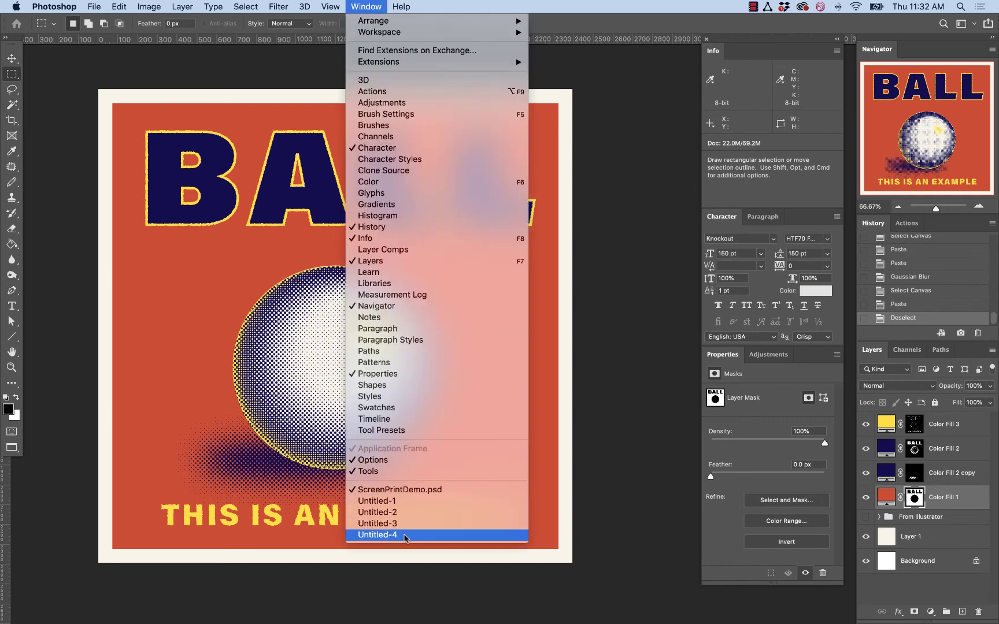
{"action": "left_click", "coordinate": [379, 500]}
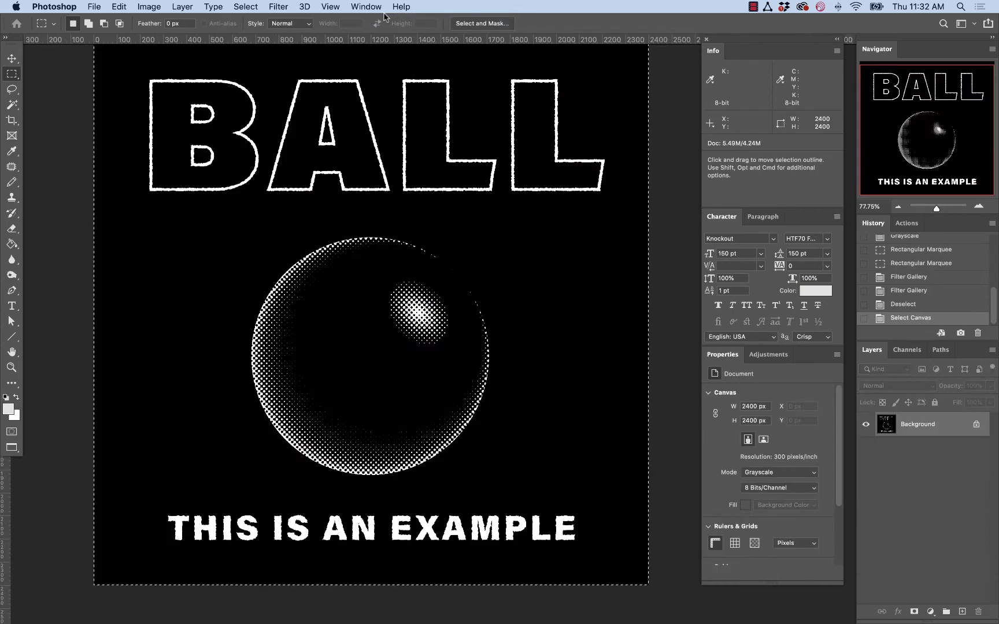
{"action": "left_click", "coordinate": [366, 6]}
{"action": "left_click", "coordinate": [439, 512]}
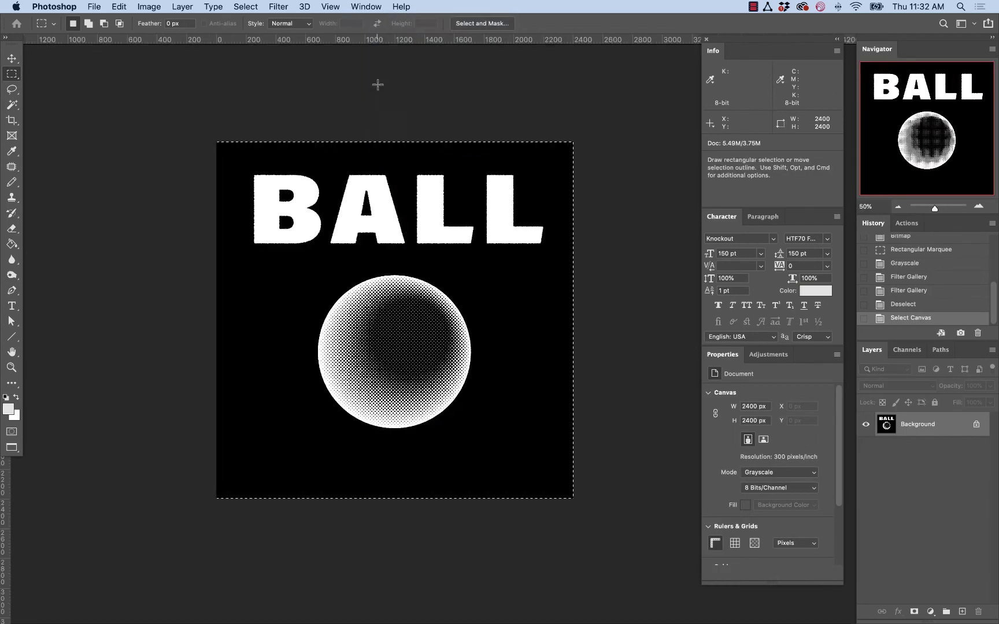
{"action": "left_click", "coordinate": [366, 7]}
{"action": "left_click", "coordinate": [405, 524]}
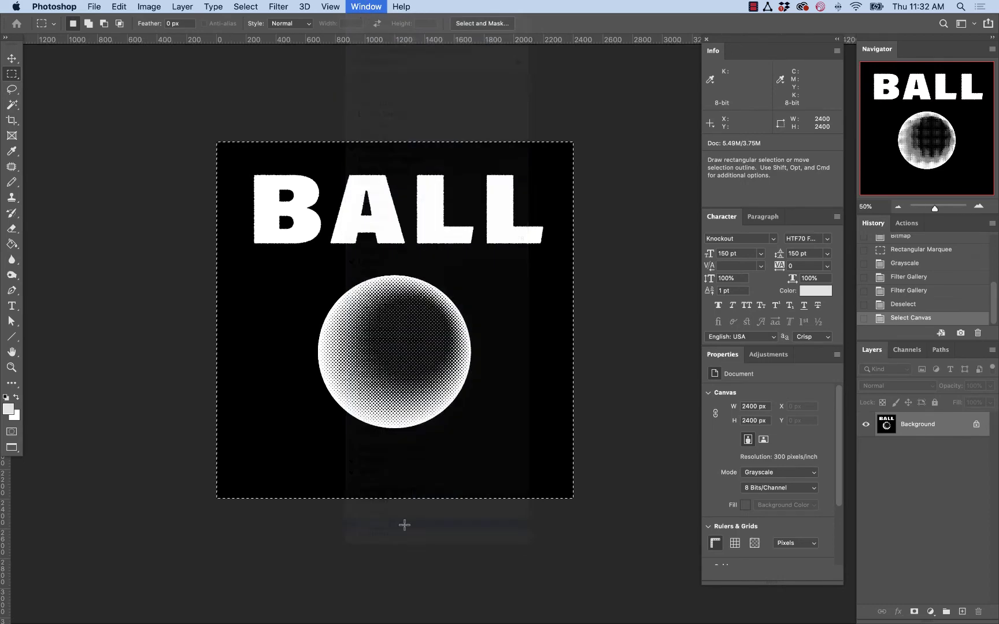
{"action": "key", "text": "super+a"}
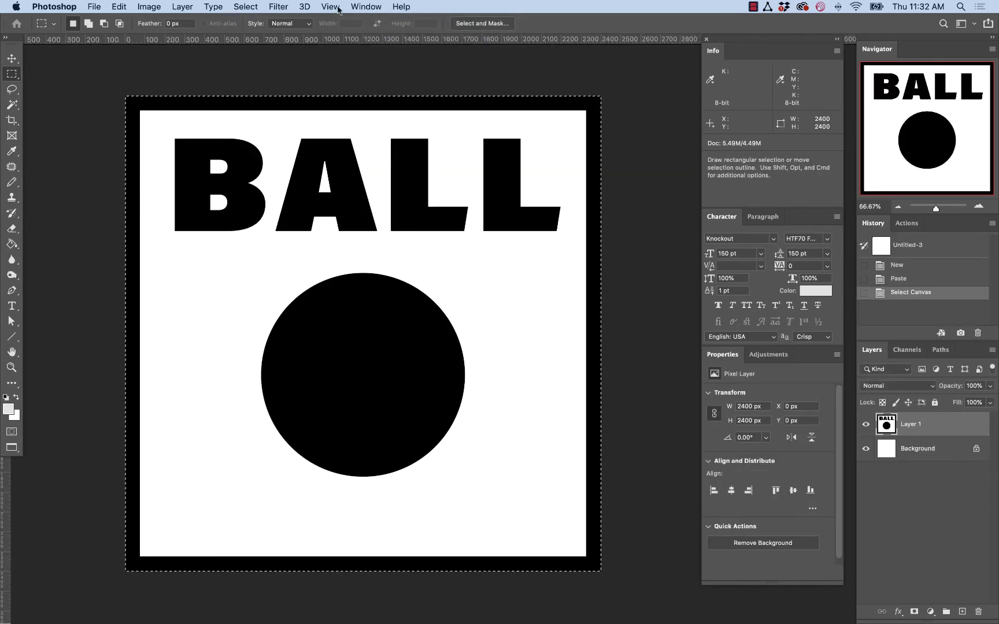
Apply the Ocean Ripple filter to the BALL artwork with ripple size 1 and ripple magnitude 1.
{"action": "left_click", "coordinate": [278, 6]}
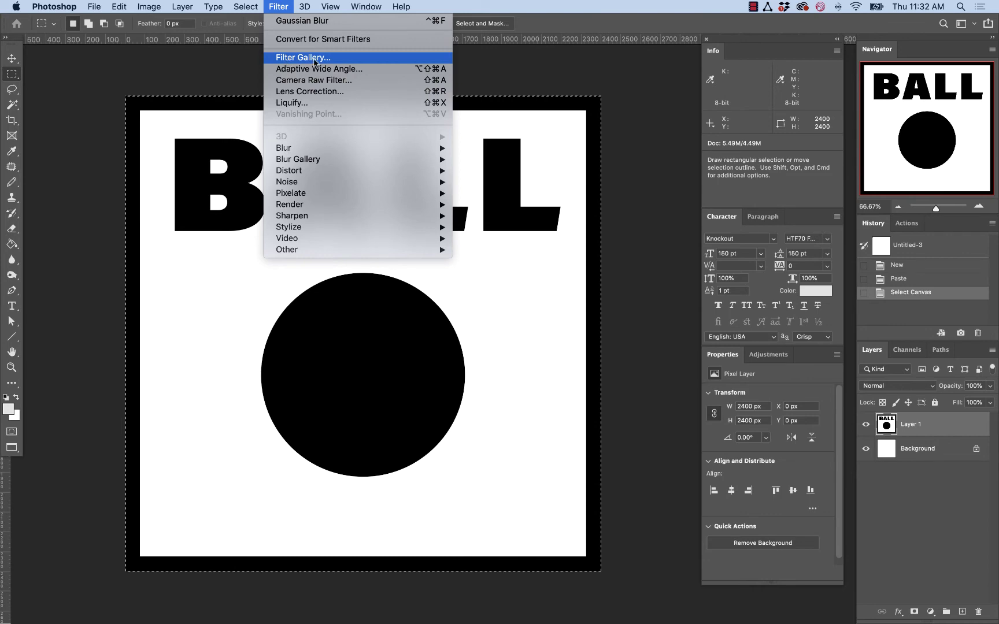
{"action": "left_click", "coordinate": [314, 58]}
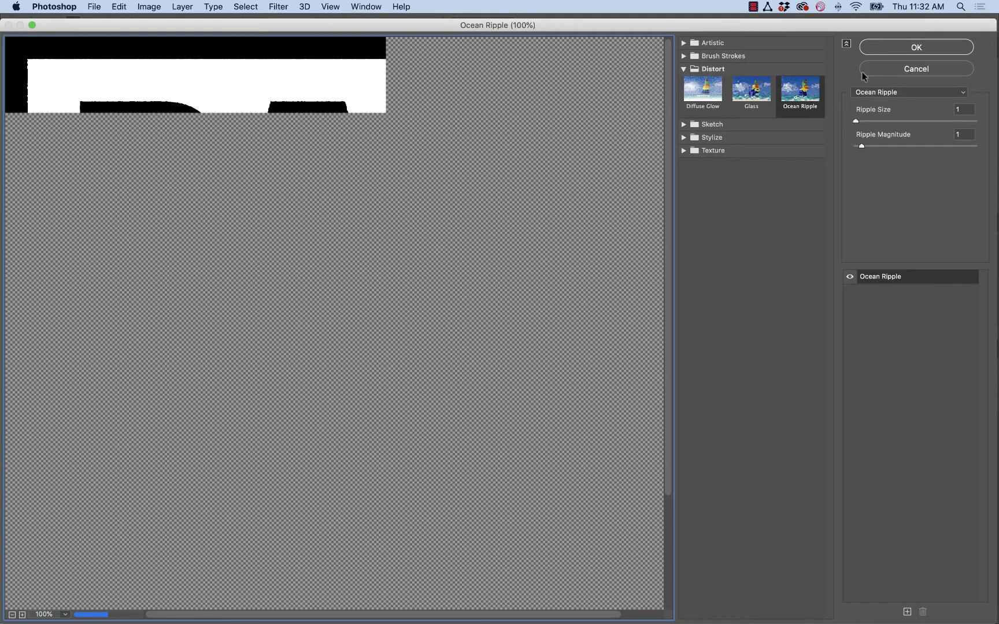
{"action": "left_click", "coordinate": [889, 46]}
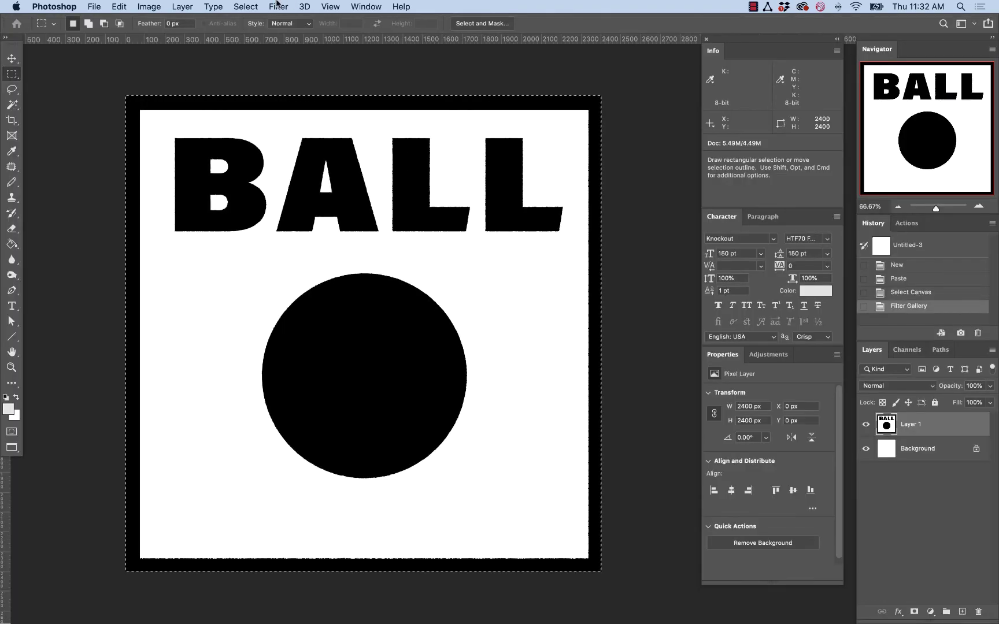
Roughen the artwork's edges with the Glass filter at distortion 2, smoothness 6, Frosted texture and 100% scaling.
{"action": "left_click", "coordinate": [277, 6]}
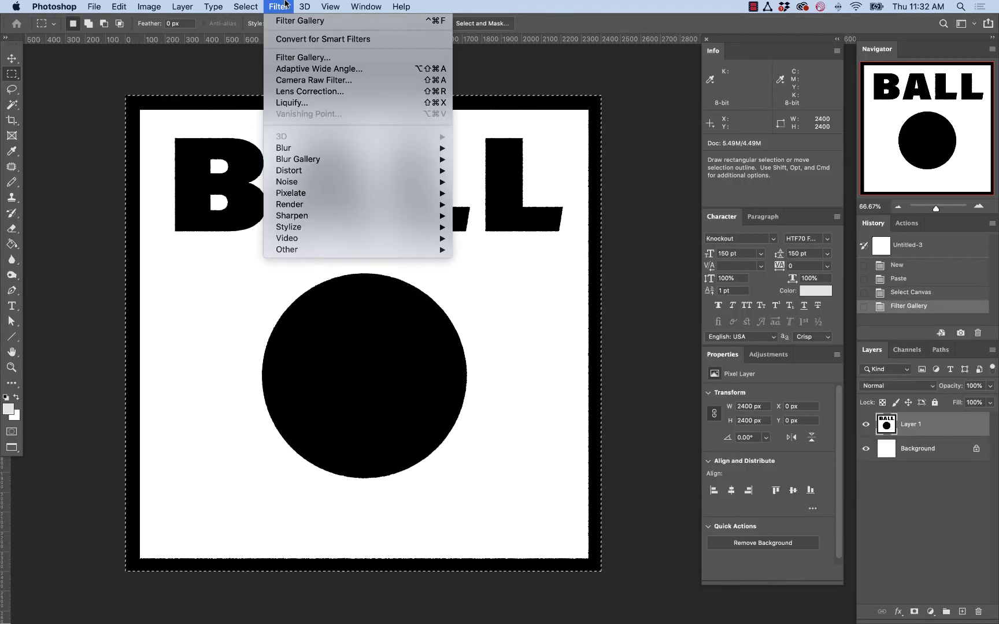
{"action": "left_click", "coordinate": [310, 58]}
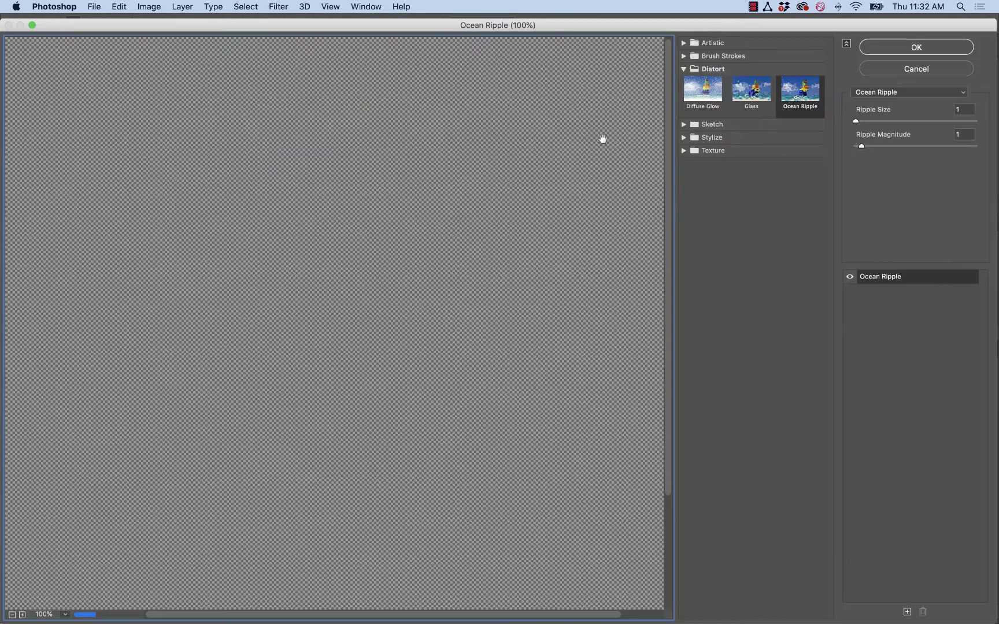
{"action": "left_click", "coordinate": [773, 107]}
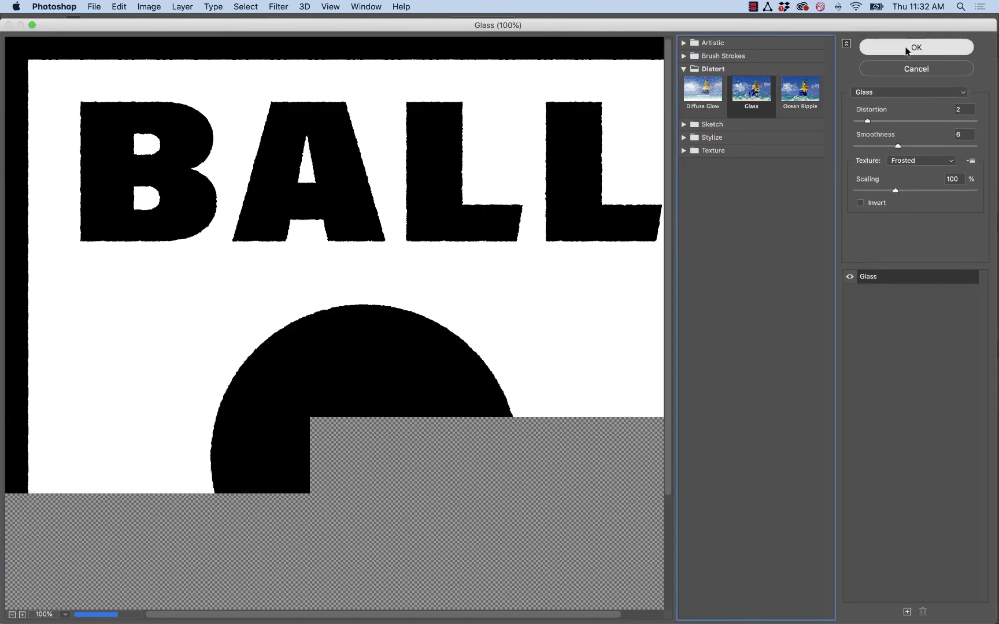
{"action": "left_click", "coordinate": [906, 50]}
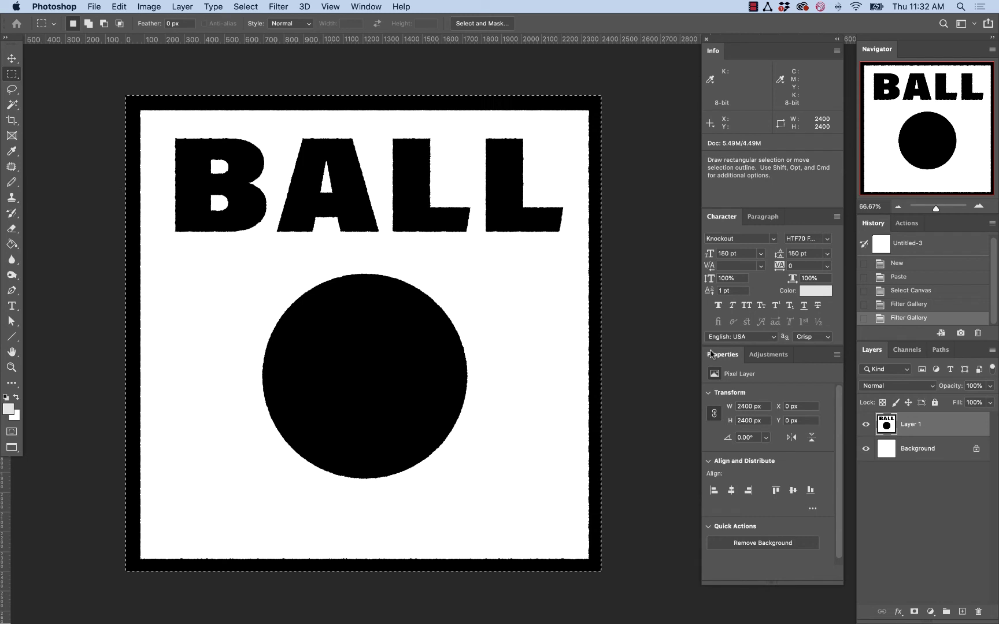
Clear the canvas selection and use the Magic Wand to select the white background plus the openings inside the A and B.
{"action": "key", "text": "super+d"}
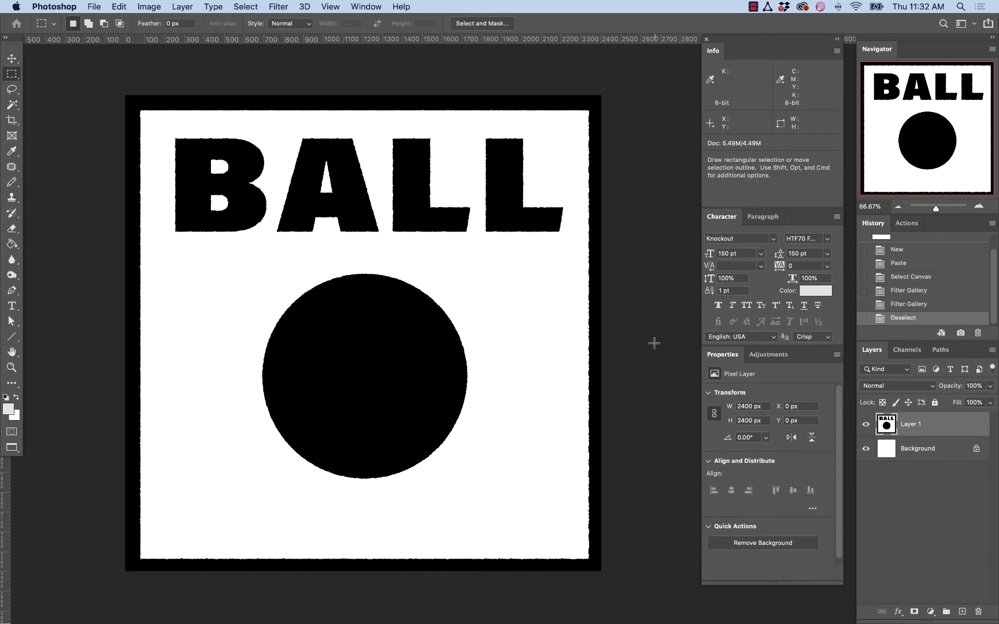
{"action": "key", "text": "w"}
{"action": "left_click", "coordinate": [542, 309]}
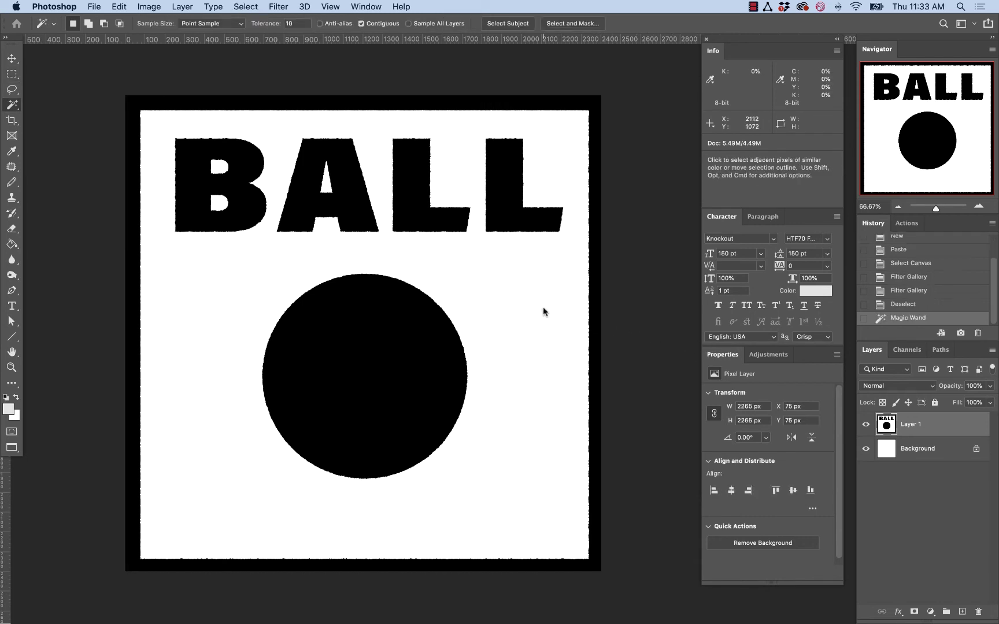
{"action": "left_click", "coordinate": [328, 186]}
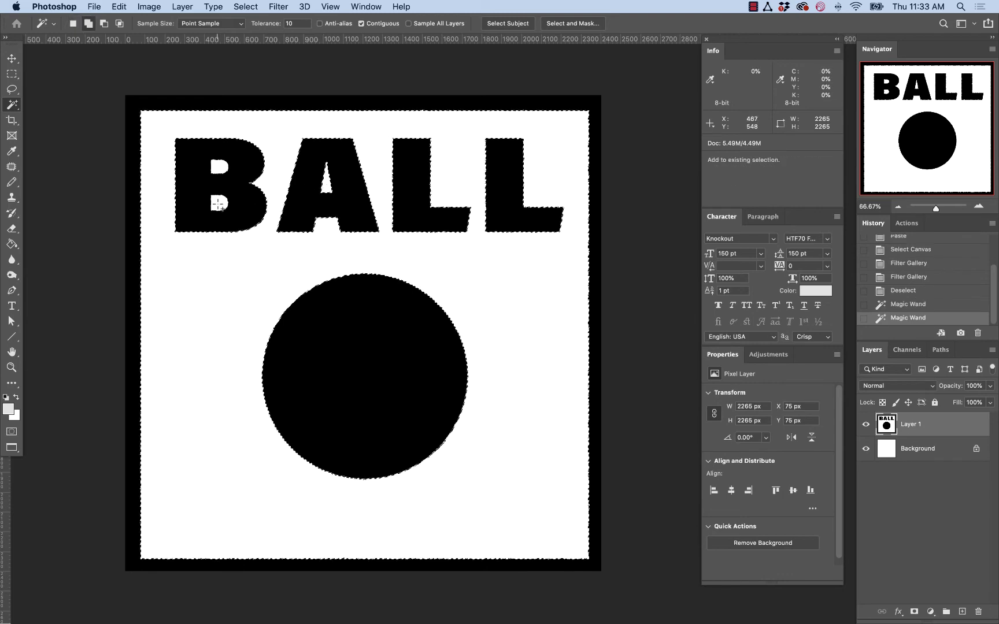
{"action": "left_click", "coordinate": [219, 202]}
{"action": "left_click", "coordinate": [219, 167]}
Apply the Grain texture filter to the selected white areas with intensity 100, contrast 63 and Enlarged grain type.
{"action": "left_click", "coordinate": [278, 6]}
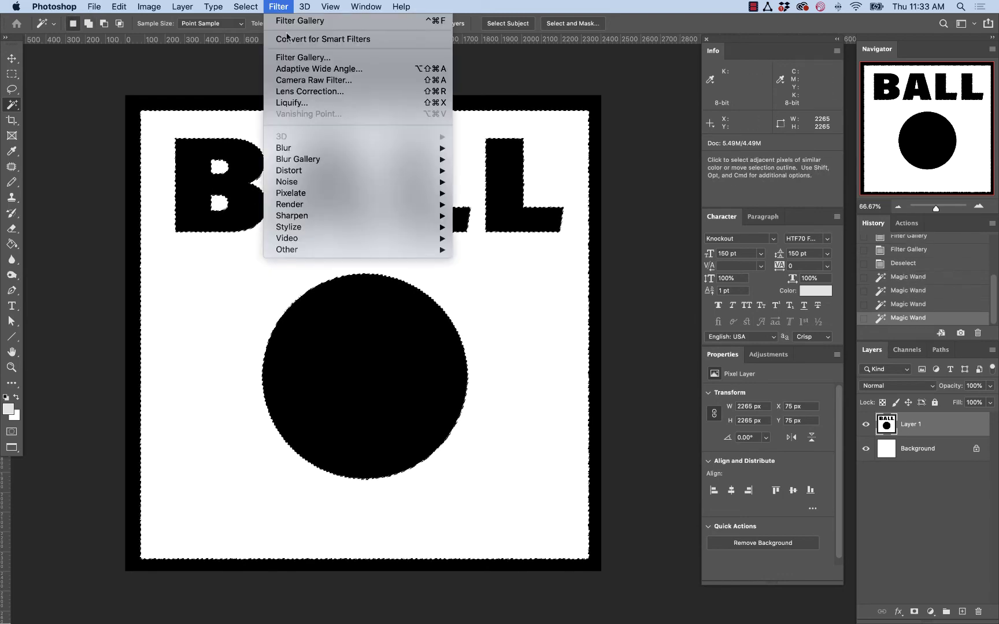
{"action": "left_click", "coordinate": [290, 60]}
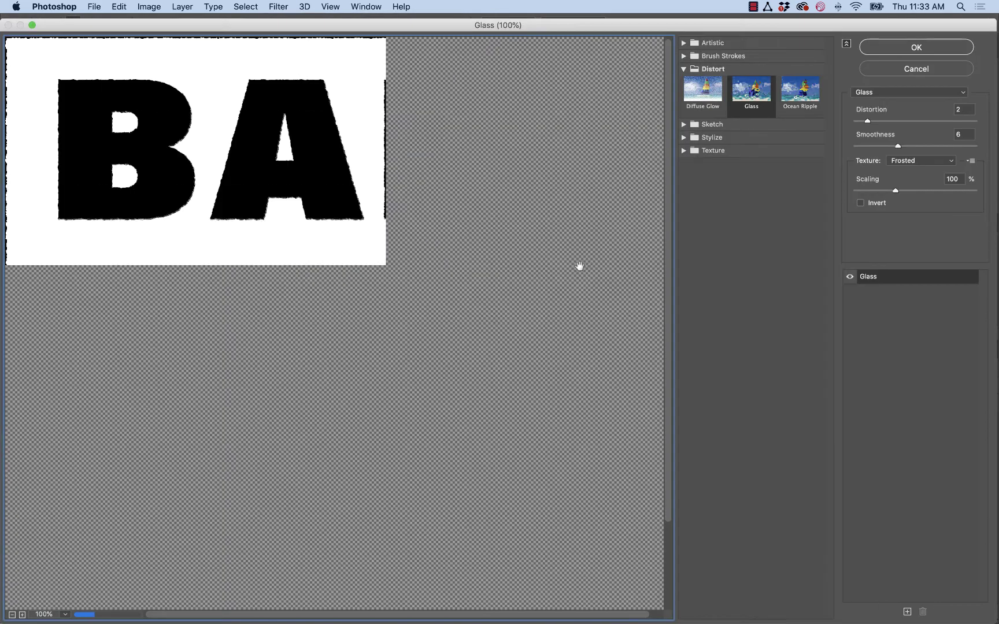
{"action": "left_click", "coordinate": [684, 124]}
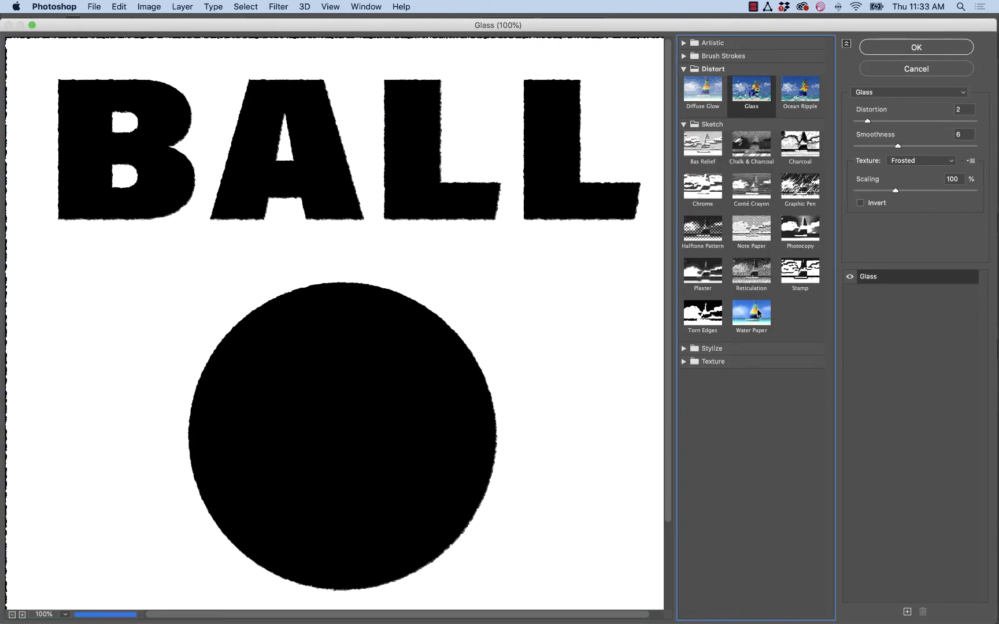
{"action": "left_click", "coordinate": [684, 348]}
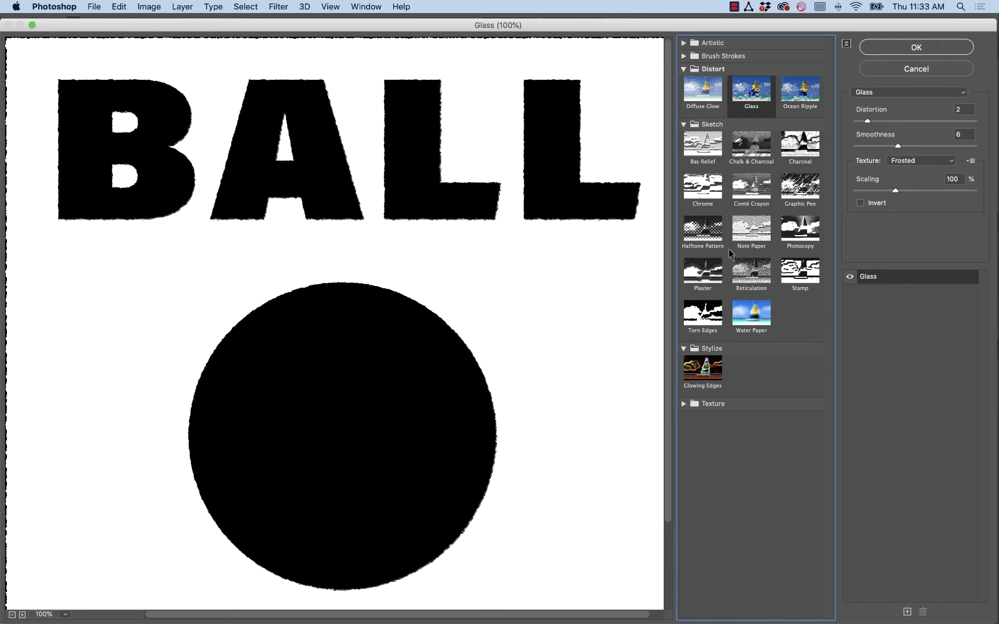
{"action": "left_click", "coordinate": [684, 404]}
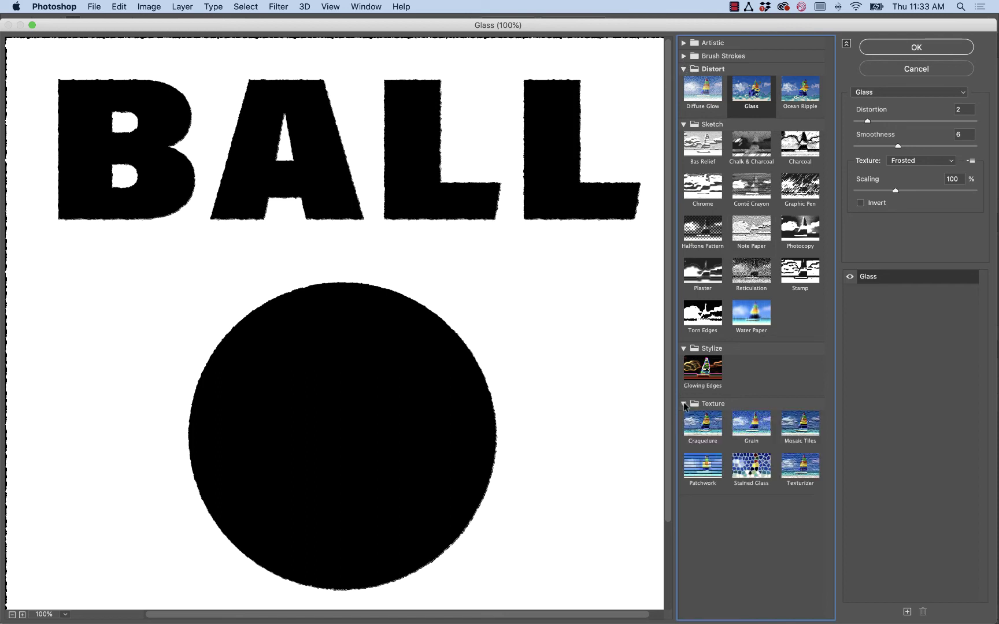
{"action": "left_click", "coordinate": [763, 431]}
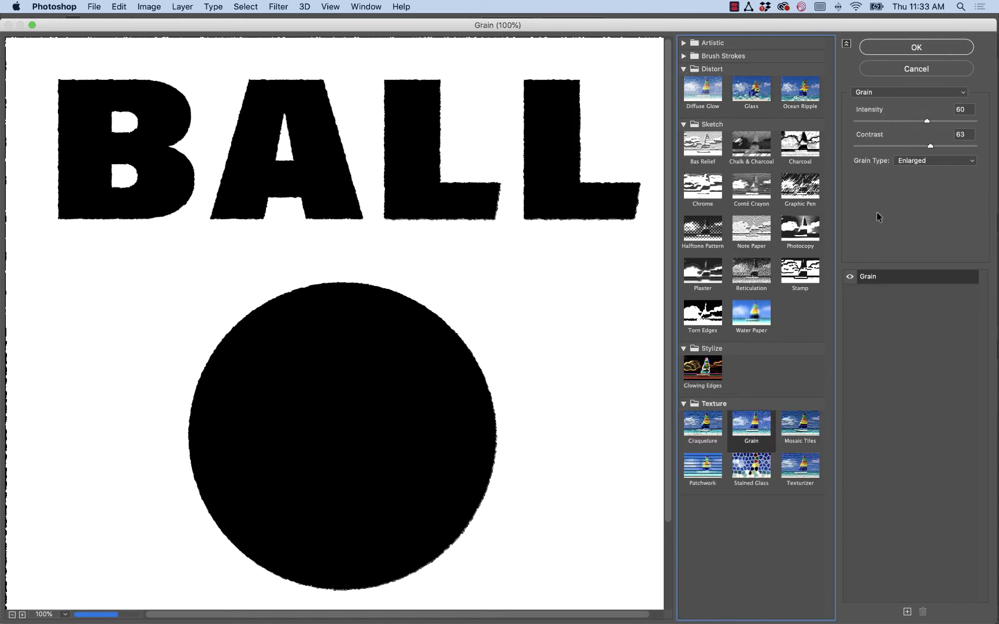
{"action": "left_click_drag", "start_coordinate": [926, 122], "coordinate": [942, 121]}
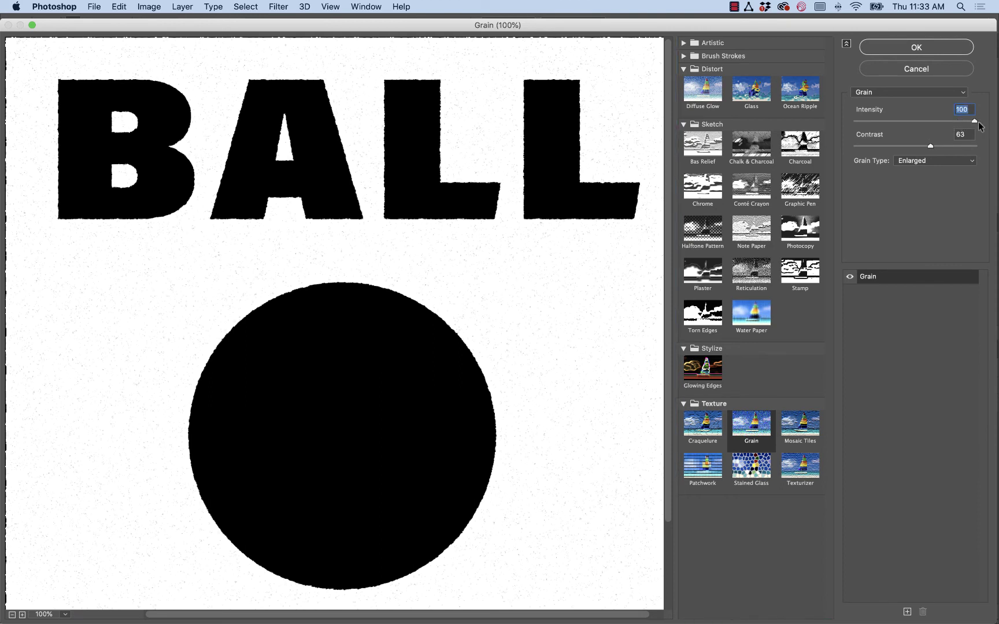
{"action": "left_click", "coordinate": [878, 41]}
Add 1% Gaussian noise to the selected white areas of the BALL artwork.
{"action": "left_click", "coordinate": [305, 6]}
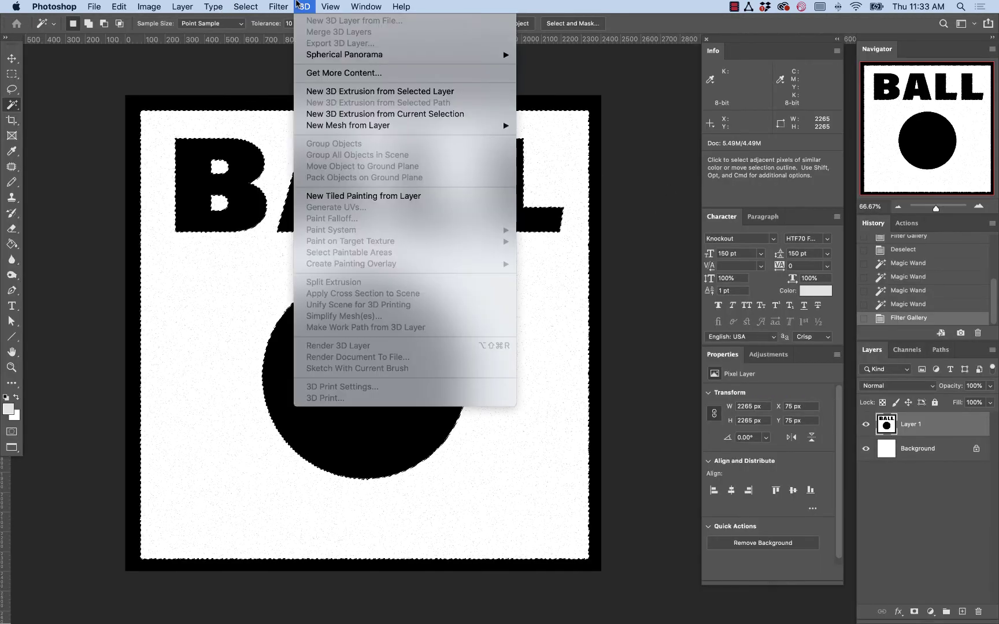
{"action": "mouse_move", "coordinate": [278, 7]}
{"action": "mouse_move", "coordinate": [305, 151]}
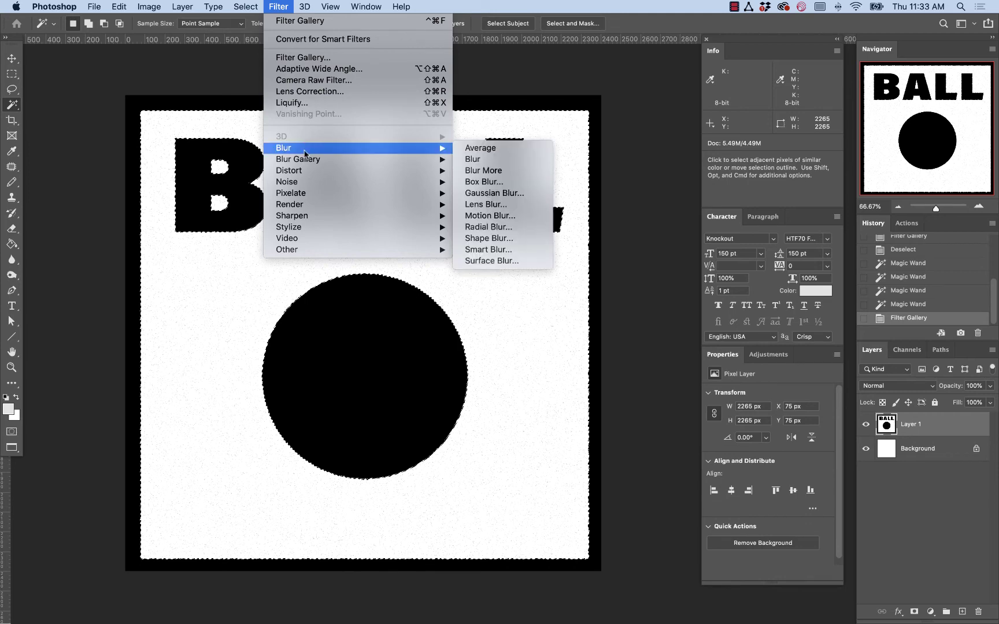
{"action": "mouse_move", "coordinate": [304, 182]}
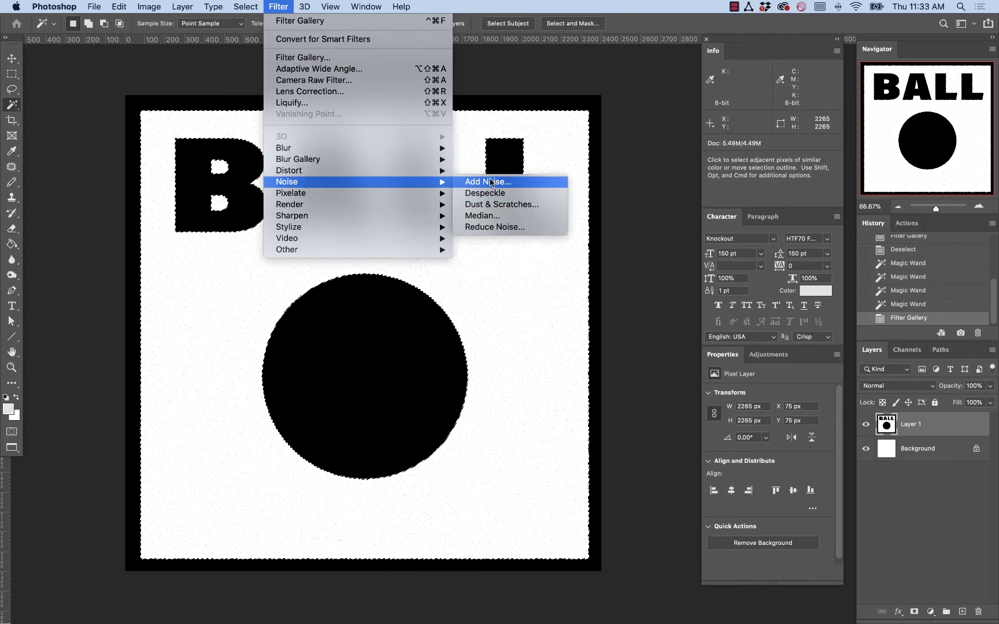
{"action": "left_click", "coordinate": [519, 184]}
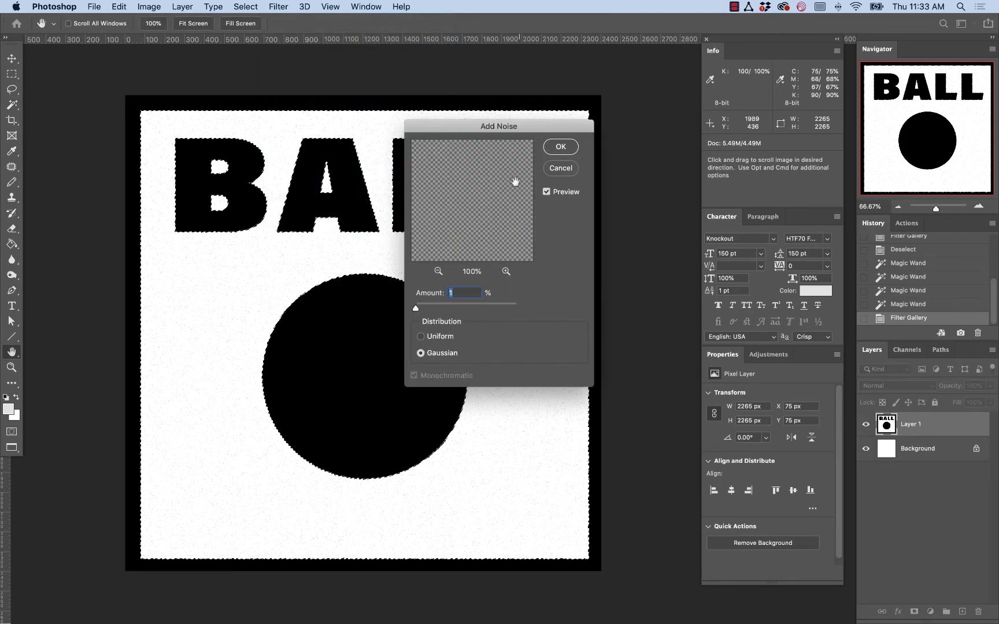
{"action": "left_click", "coordinate": [562, 148]}
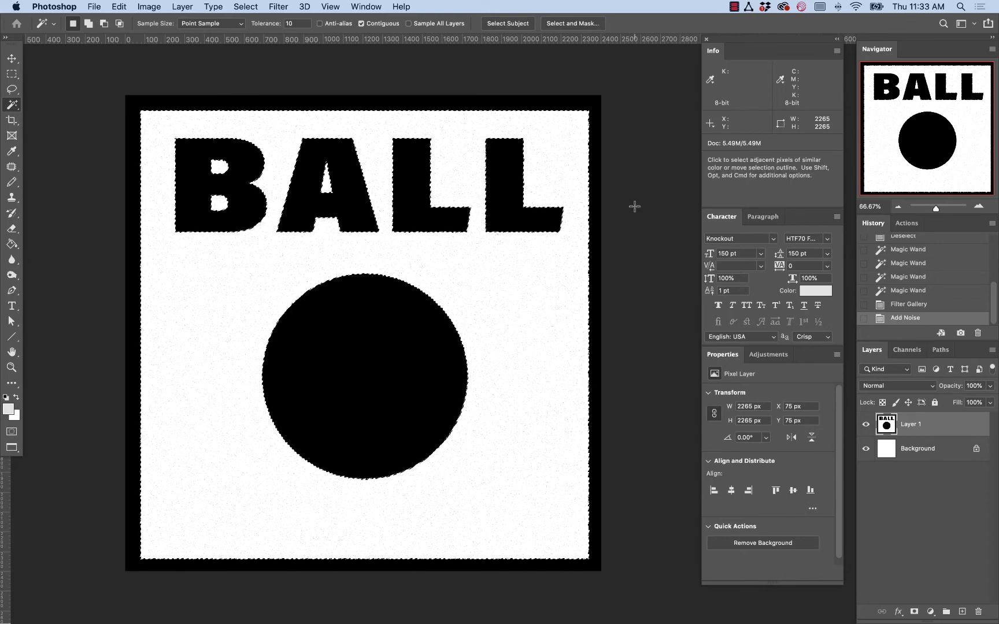
Copy the entire textured BALL artwork and switch back to the layered poster document.
{"action": "key", "text": "ctrl+d"}
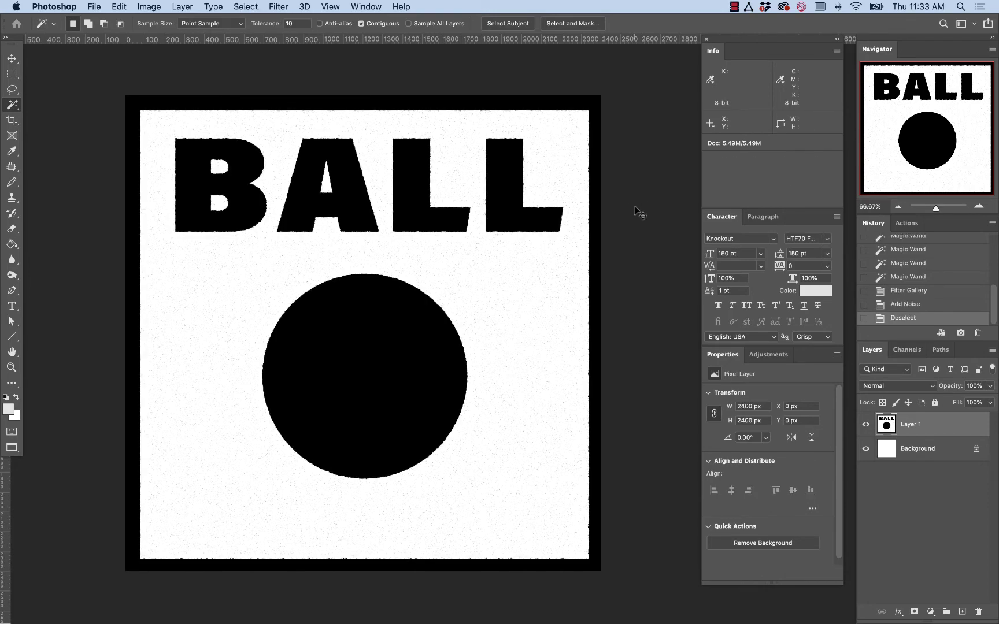
{"action": "key", "text": "ctrl+a"}
{"action": "key", "text": "ctrl+x"}
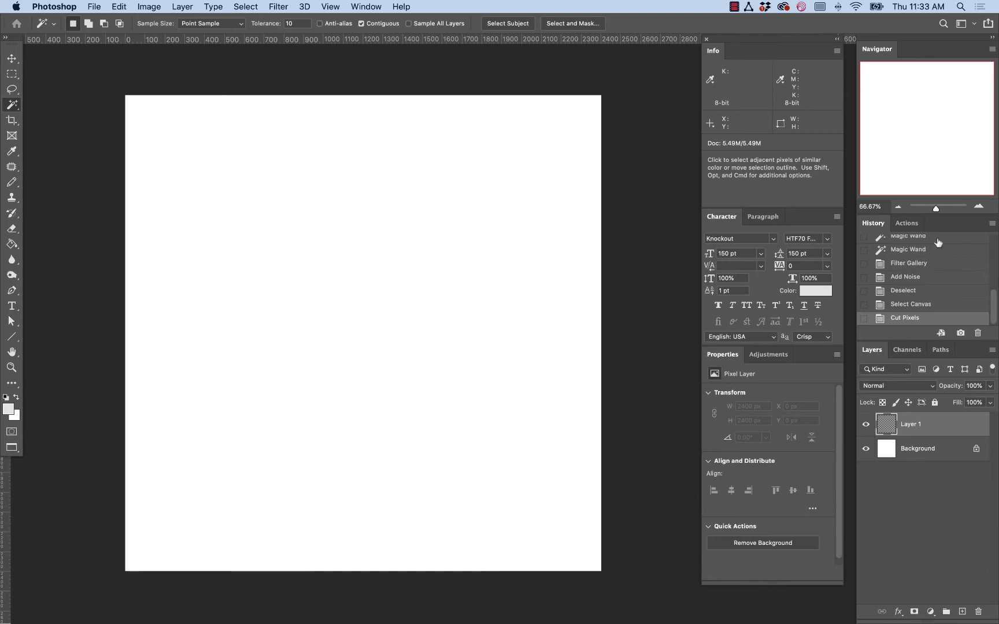
{"action": "key", "text": "ctrl+z"}
{"action": "key", "text": "ctrl+a"}
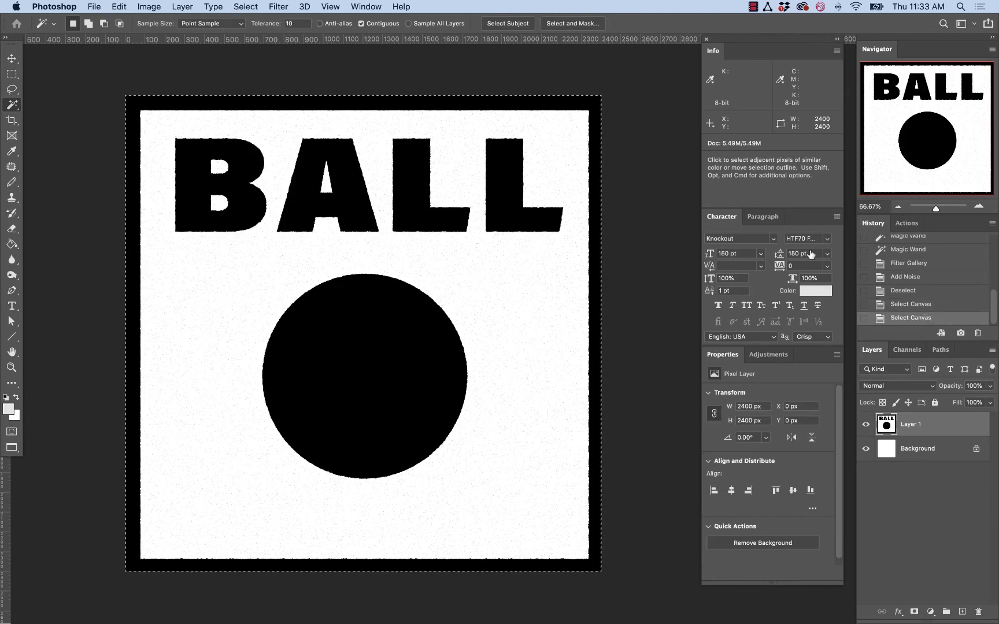
{"action": "left_click", "coordinate": [359, 6]}
{"action": "left_click", "coordinate": [437, 492]}
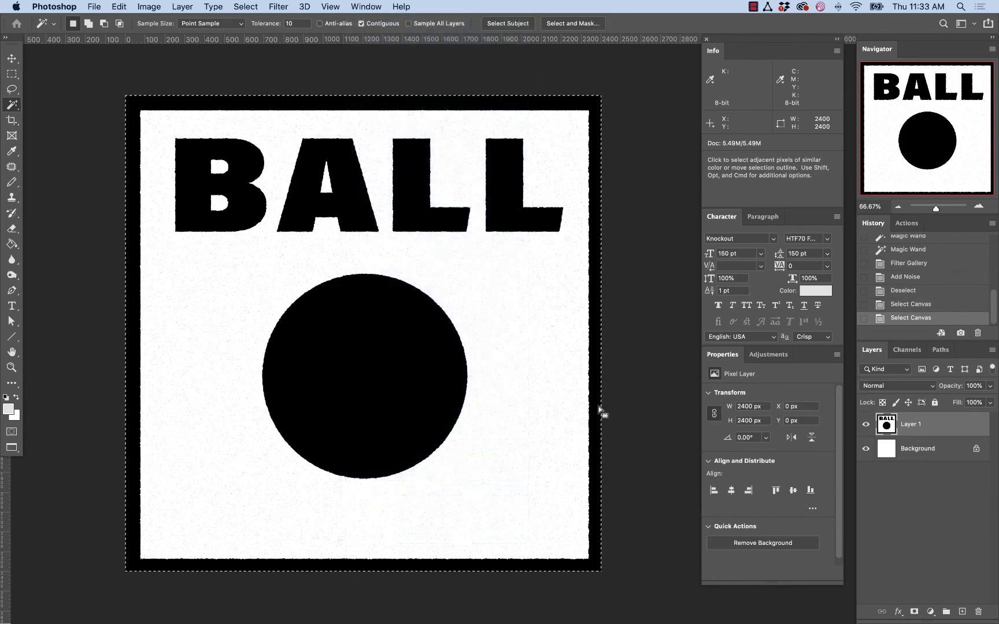
Paste the textured artwork into the Color Fill 1 layer mask, clear the selection and return to the full-colour view.
{"action": "left_click", "coordinate": [914, 497], "text": "alt"}
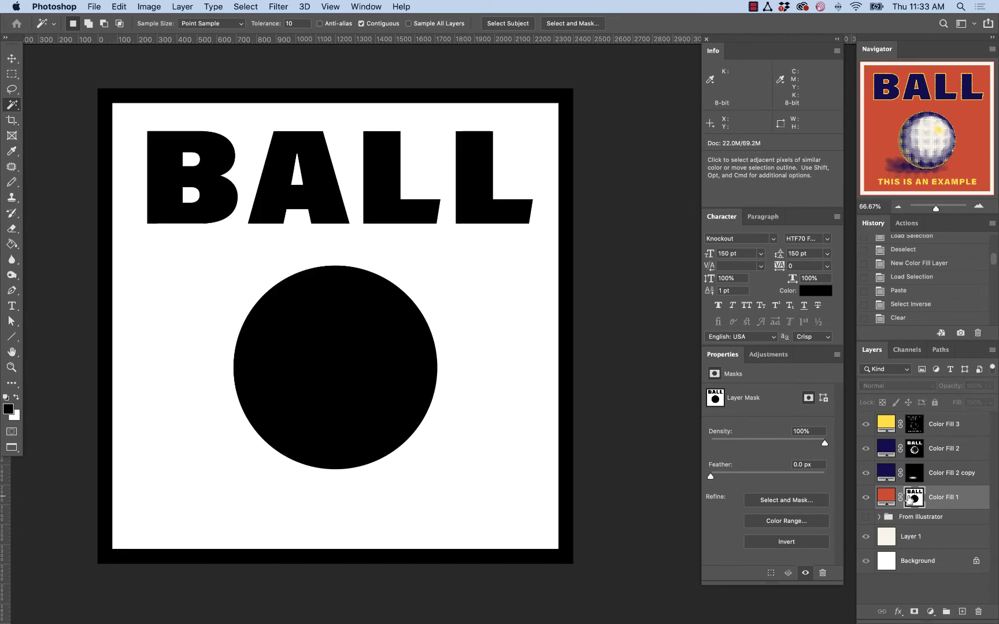
{"action": "key", "text": "ctrl+v"}
{"action": "key", "text": "ctrl+d"}
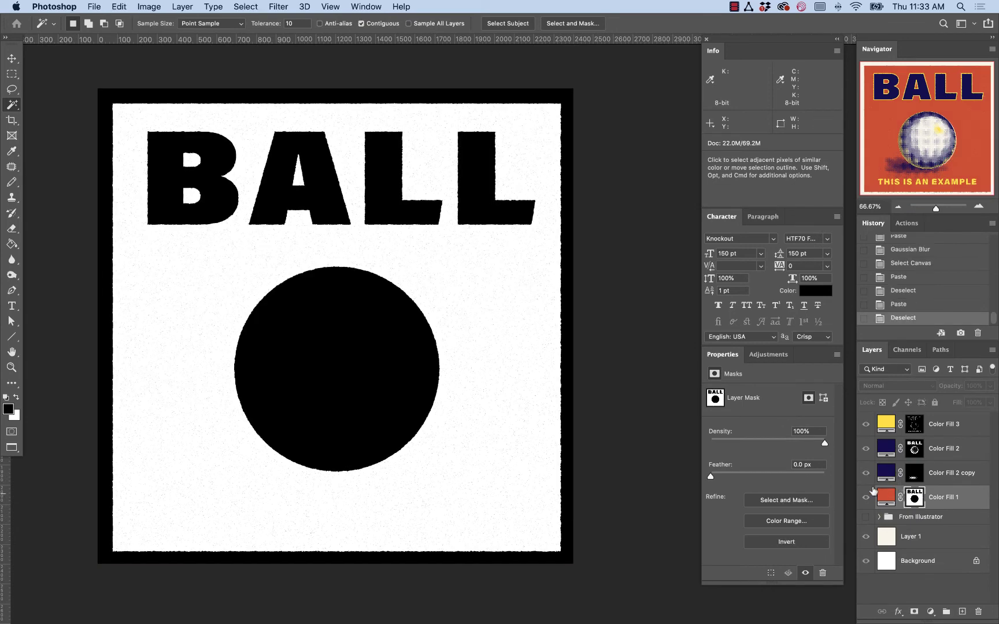
{"action": "left_click", "coordinate": [886, 497]}
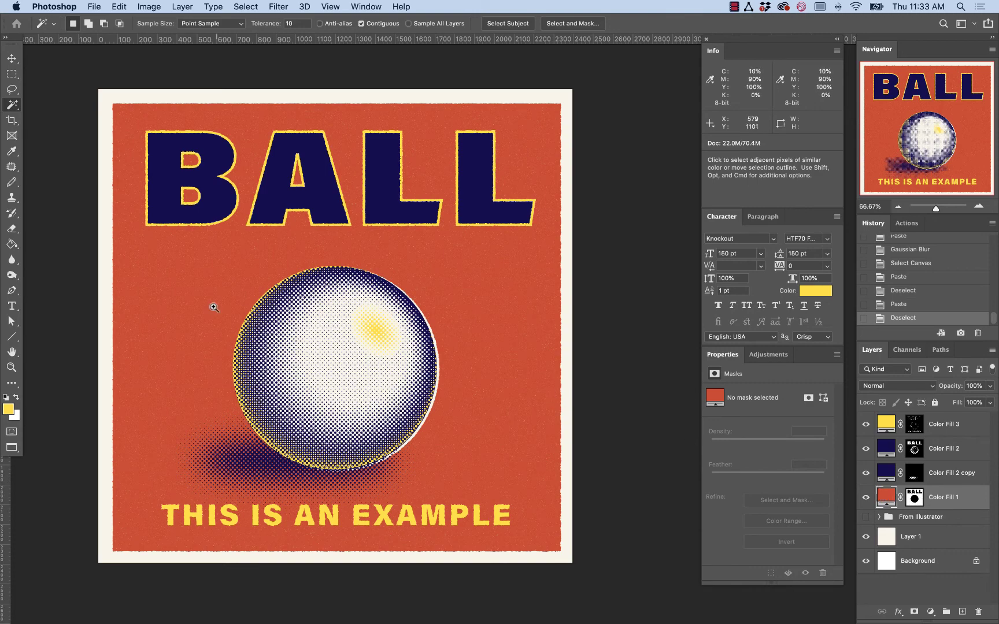
Display the Color Fill 2 layer mask on its own and load its white areas as a selection.
{"action": "key", "text": "z"}
{"action": "left_click", "coordinate": [152, 257]}
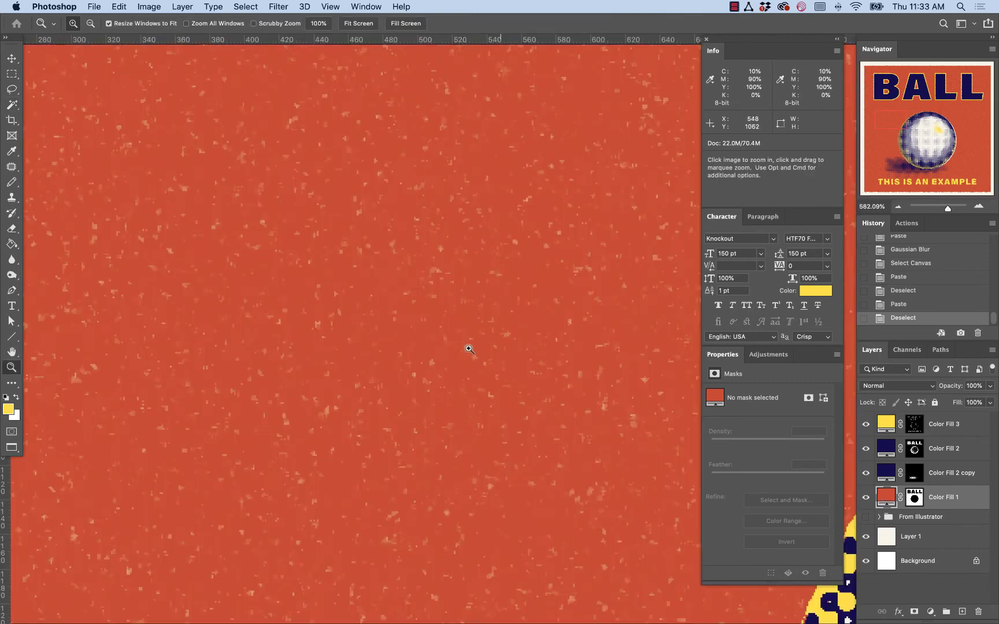
{"action": "left_click", "coordinate": [915, 447], "text": "alt"}
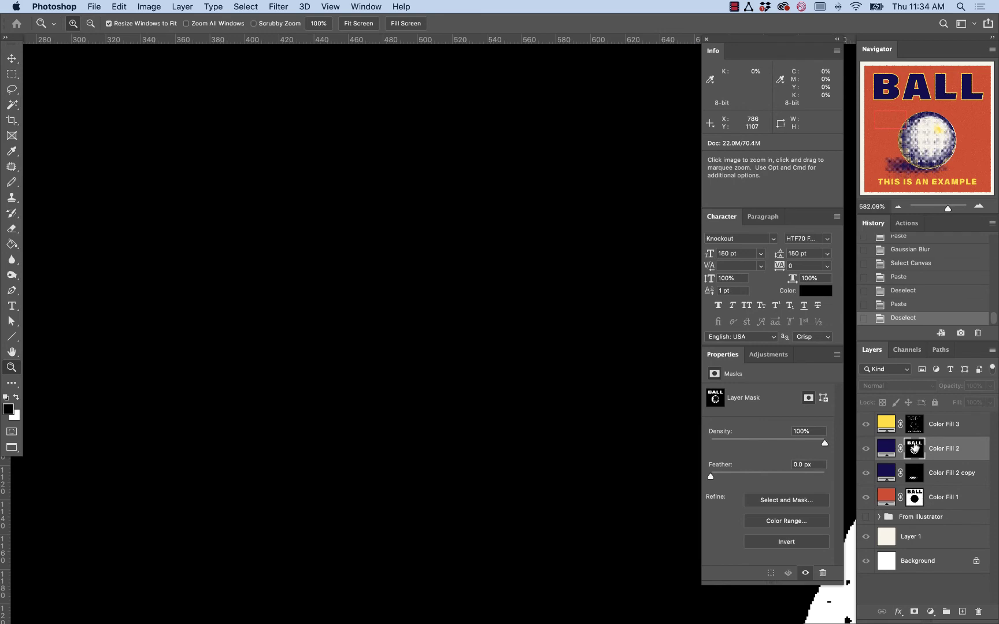
{"action": "key", "text": "super+0"}
{"action": "left_click", "coordinate": [914, 449], "text": "super"}
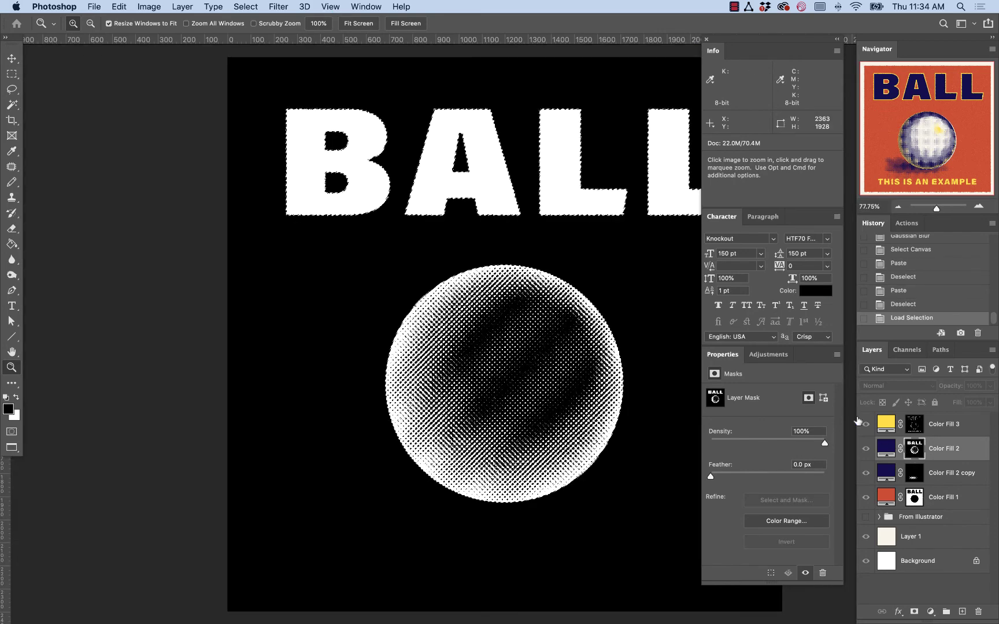
Reapply Add Noise to the selected areas of the Color Fill 2 mask, plus Grain with intensity 100, contrast 63 and Enlarged type.
{"action": "left_click", "coordinate": [278, 7]}
{"action": "left_click", "coordinate": [278, 20]}
{"action": "left_click", "coordinate": [278, 7]}
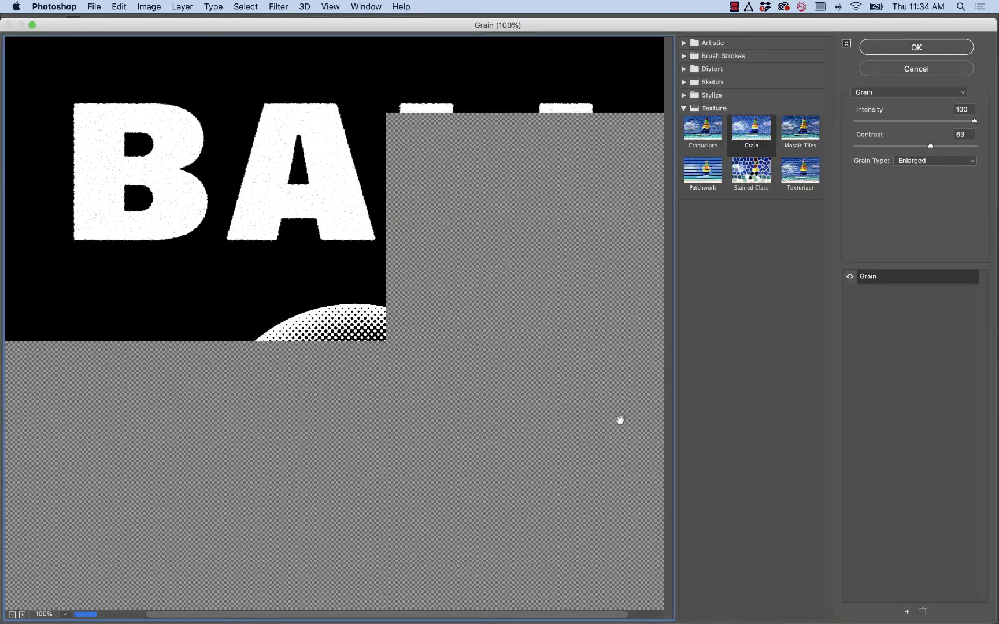
{"action": "left_click", "coordinate": [907, 55]}
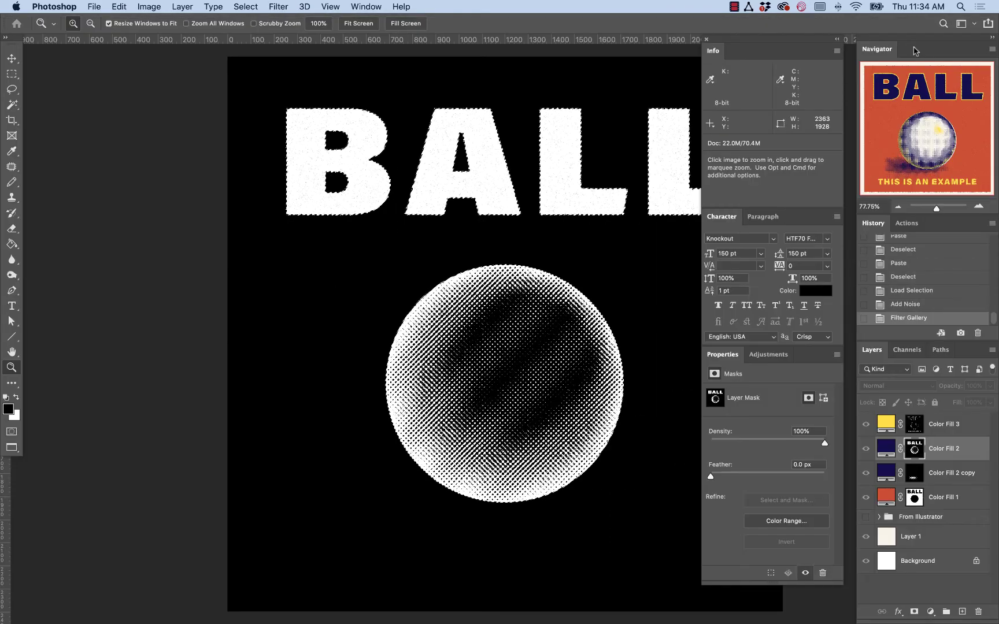
Display the Color Fill 3 layer mask and add 1% Gaussian noise within the current selection.
{"action": "left_click", "coordinate": [915, 426], "text": "alt"}
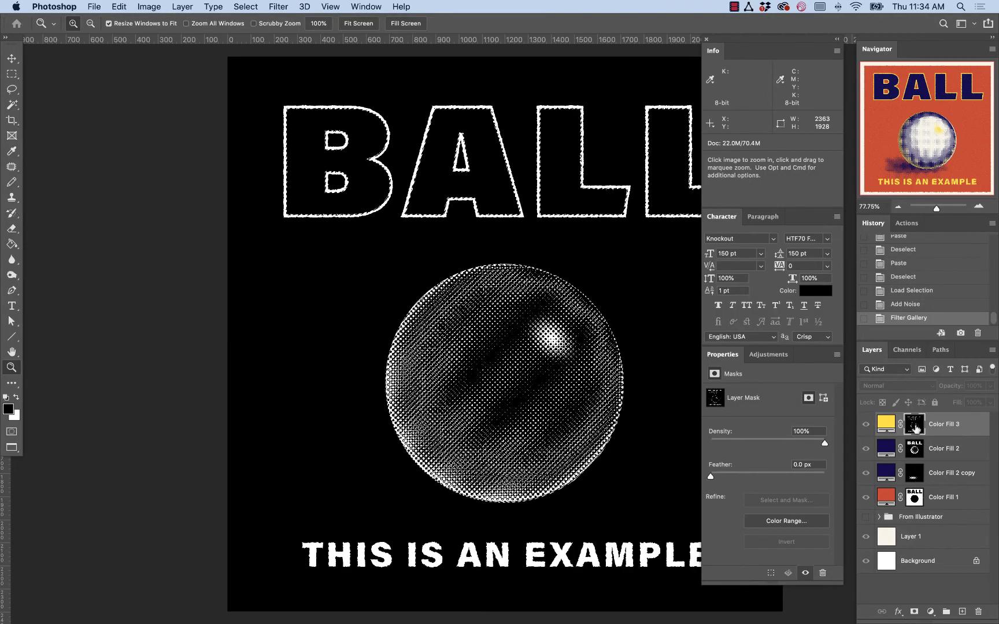
{"action": "left_click", "coordinate": [276, 6]}
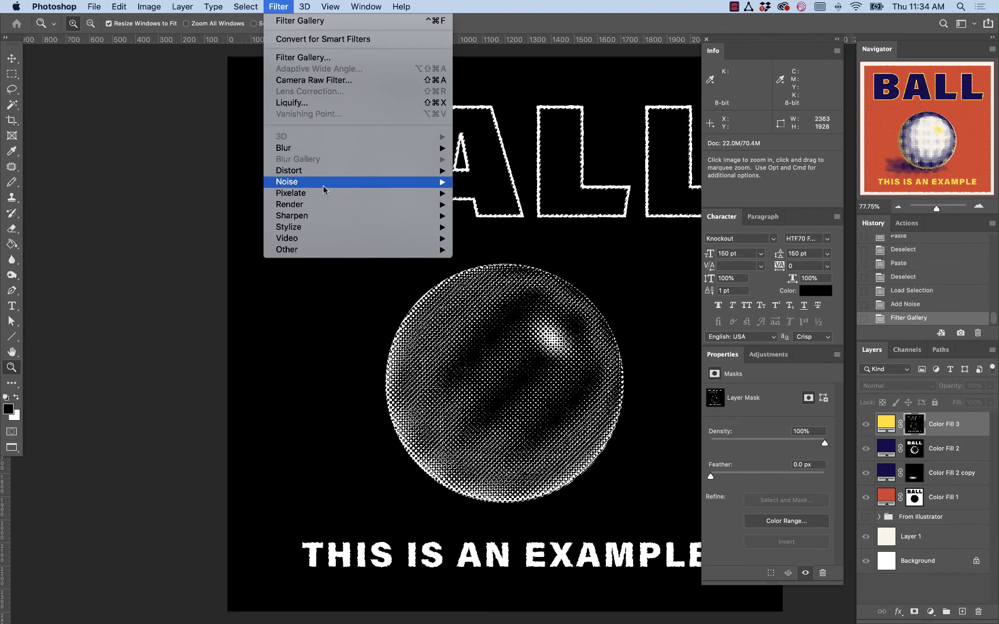
{"action": "mouse_move", "coordinate": [323, 184]}
{"action": "left_click", "coordinate": [487, 183]}
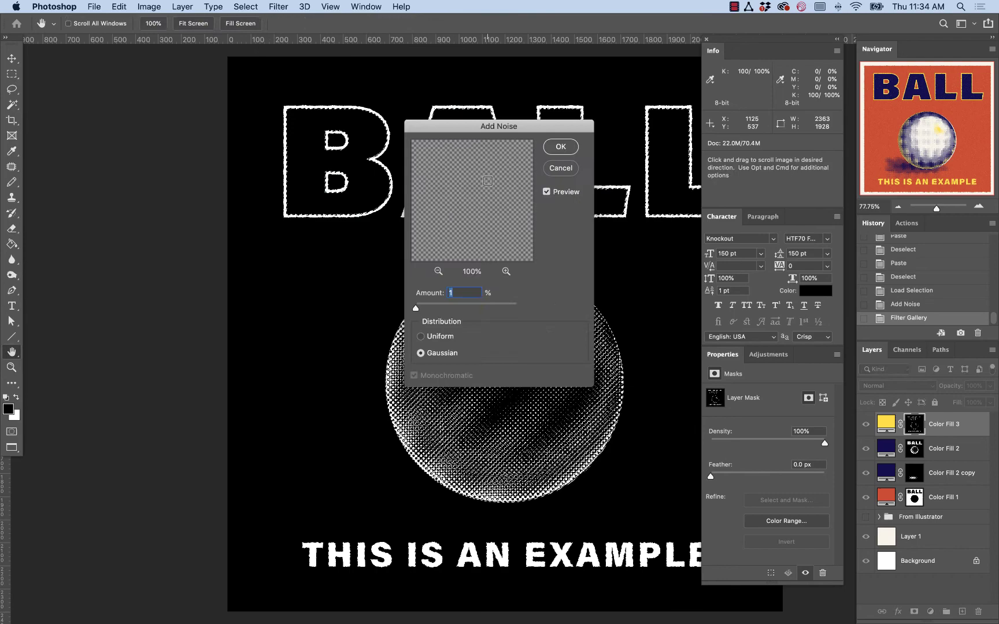
{"action": "left_click", "coordinate": [580, 149]}
Apply the Grain texture filter to the Color Fill 3 mask with intensity 100, contrast 63 and Enlarged grain type.
{"action": "left_click", "coordinate": [273, 4]}
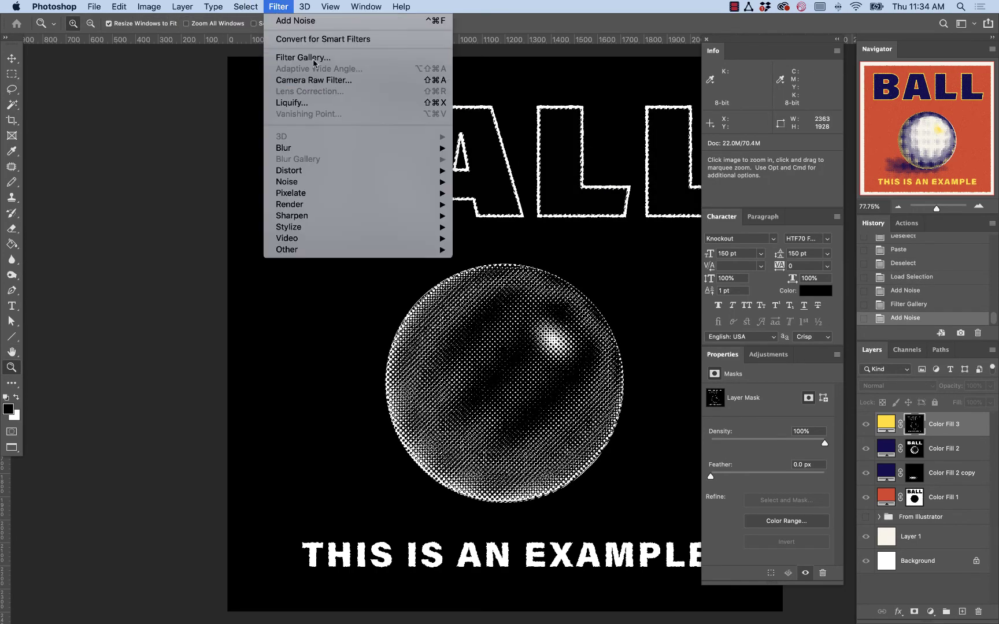
{"action": "left_click", "coordinate": [312, 61]}
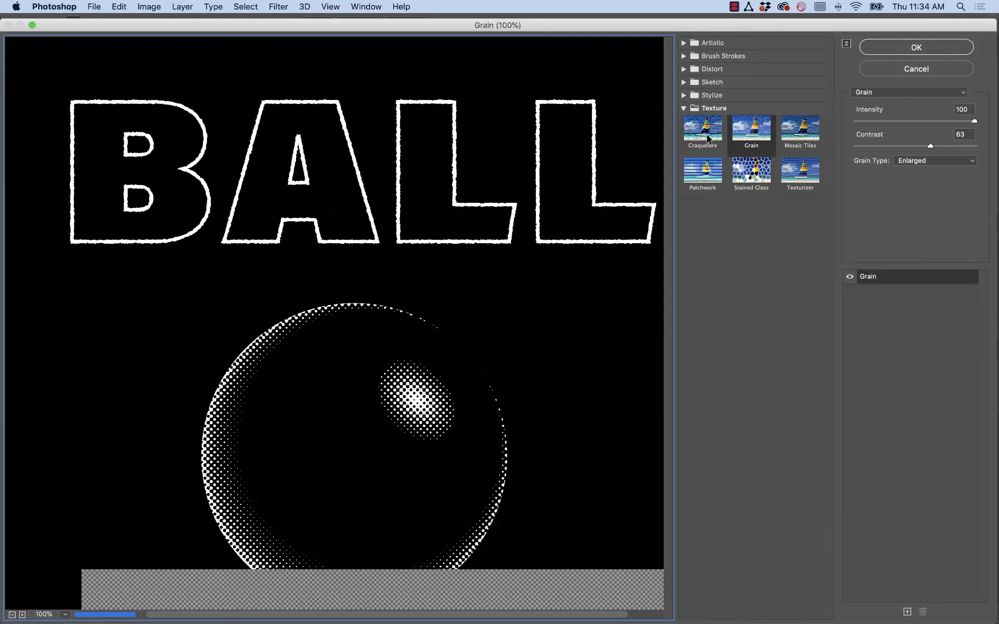
{"action": "left_click", "coordinate": [883, 48]}
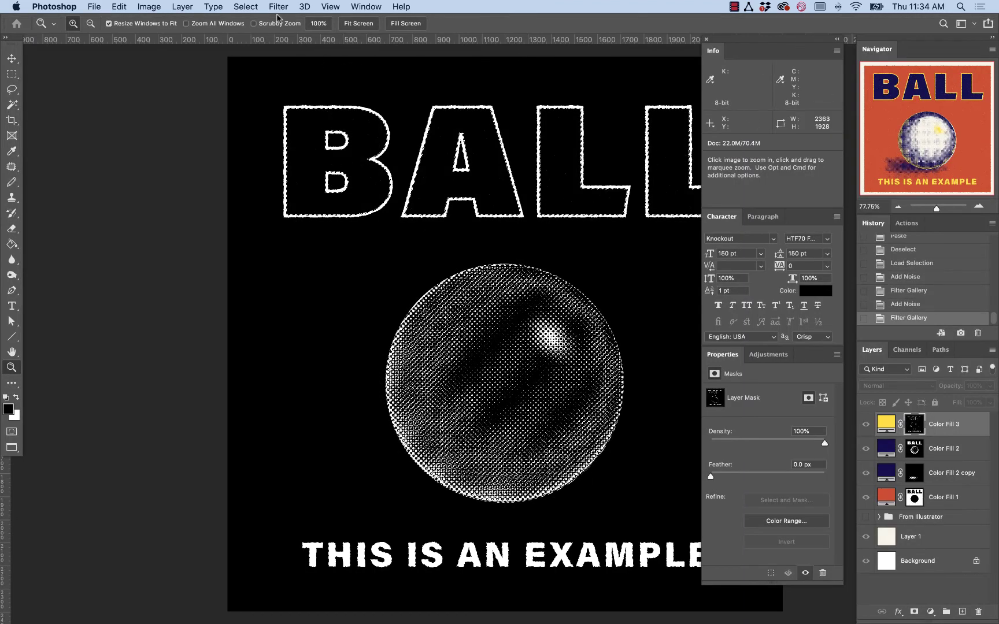
Add another pass of 1% Gaussian noise to the Color Fill 3 mask and clear the selection.
{"action": "left_click", "coordinate": [278, 7]}
{"action": "mouse_move", "coordinate": [313, 176]}
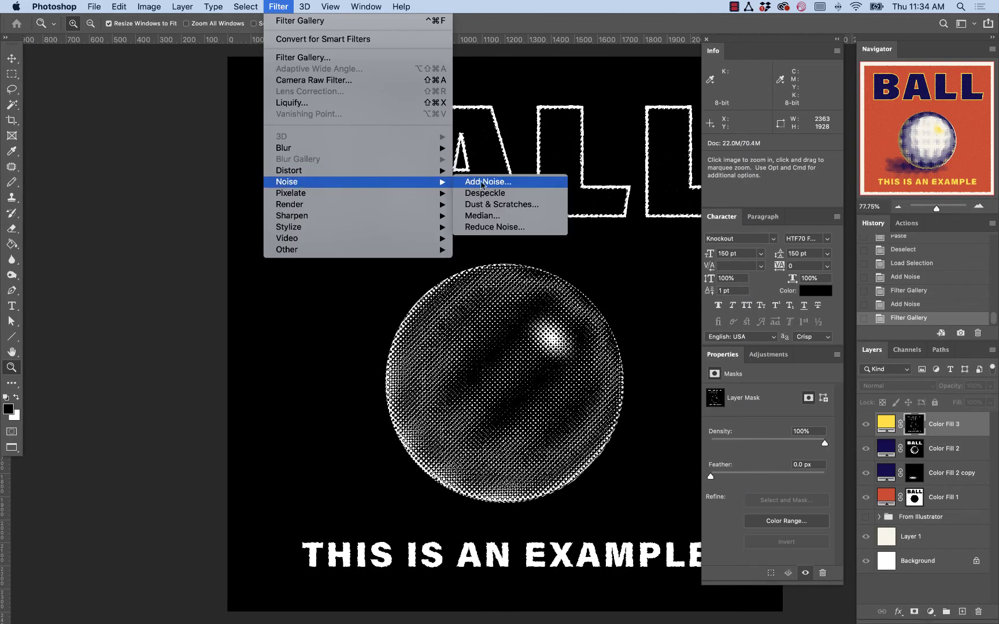
{"action": "left_click", "coordinate": [486, 183]}
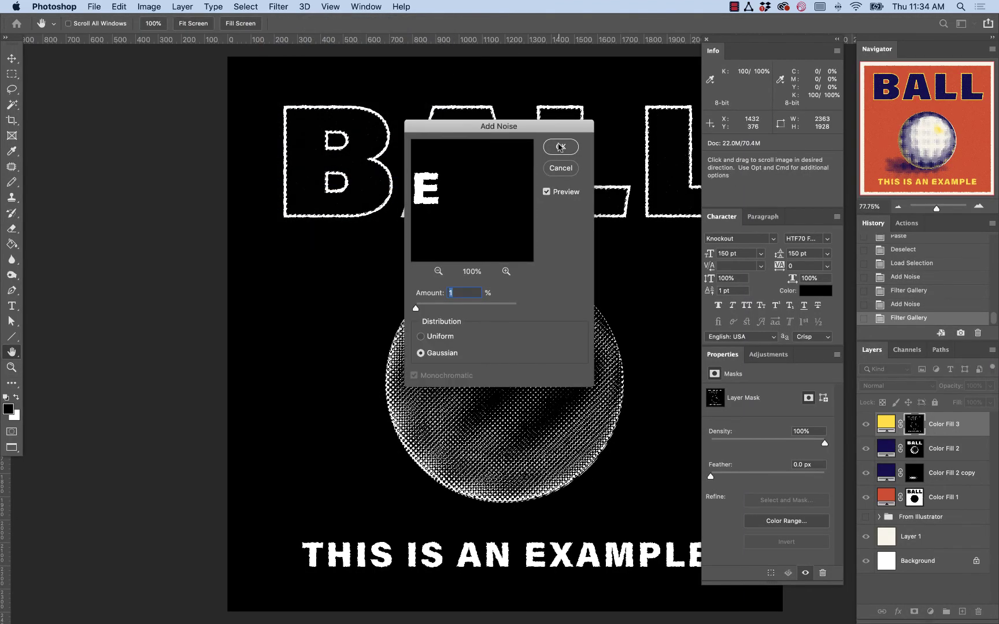
{"action": "key", "text": "Return"}
{"action": "key", "text": "z"}
{"action": "key", "text": "super+d"}
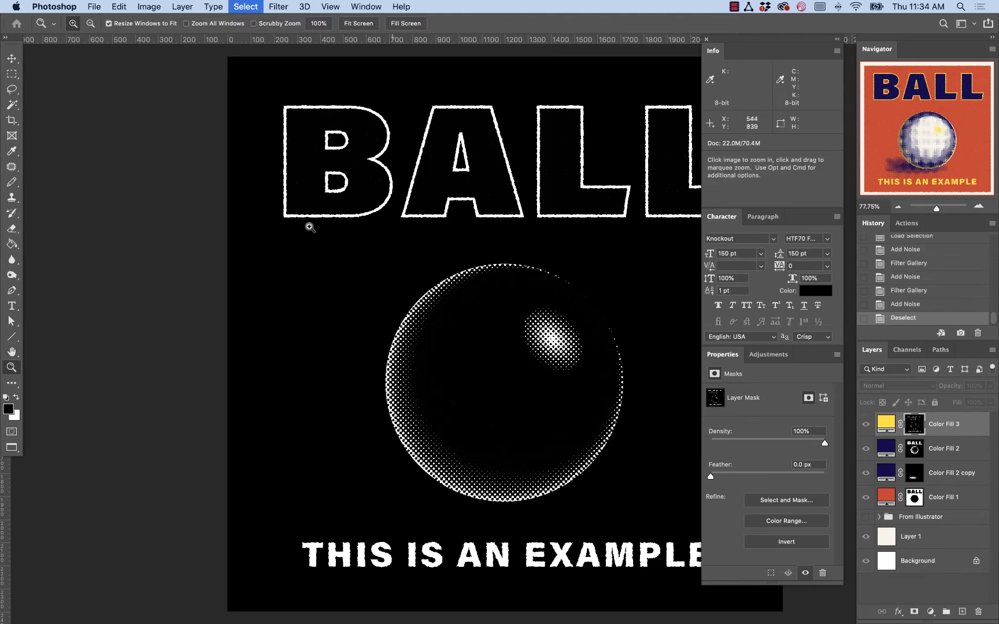
Load the Color Fill 3 mask as a selection, reapply the Add Noise filter to it and deselect.
{"action": "left_click_drag", "start_coordinate": [310, 227], "coordinate": [252, 189]}
{"action": "left_click_drag", "start_coordinate": [179, 130], "coordinate": [450, 313]}
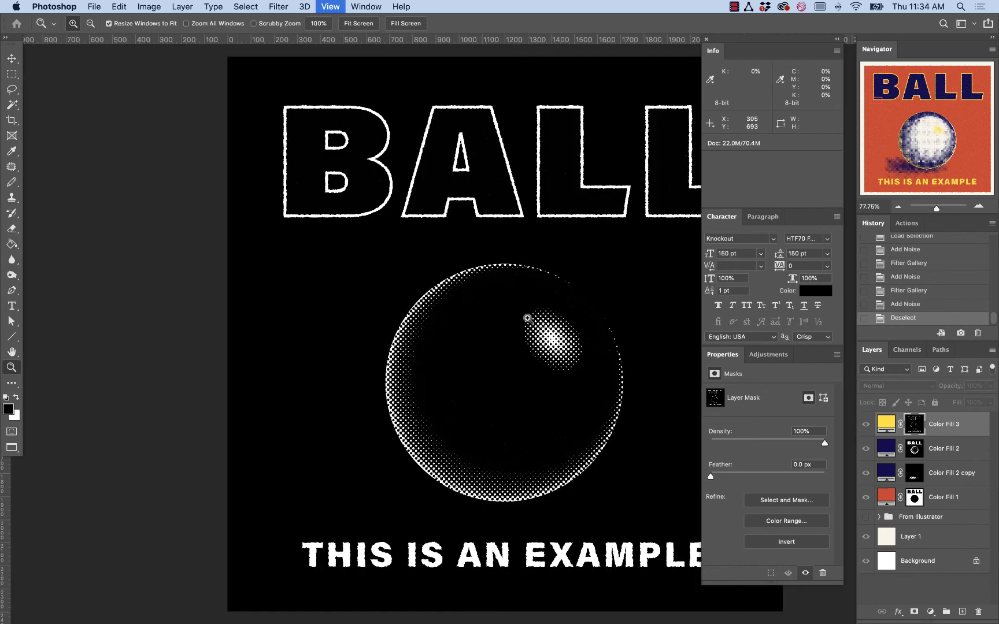
{"action": "key", "text": "super+0"}
{"action": "left_click", "coordinate": [914, 429], "text": "super"}
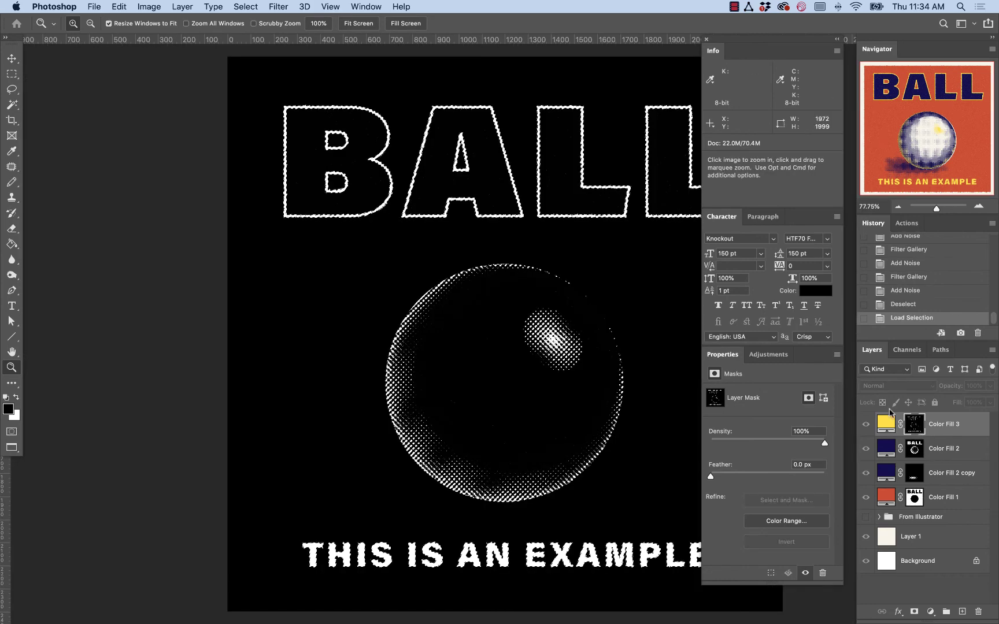
{"action": "left_click_drag", "start_coordinate": [449, 255], "coordinate": [358, 184]}
{"action": "left_click", "coordinate": [278, 6]}
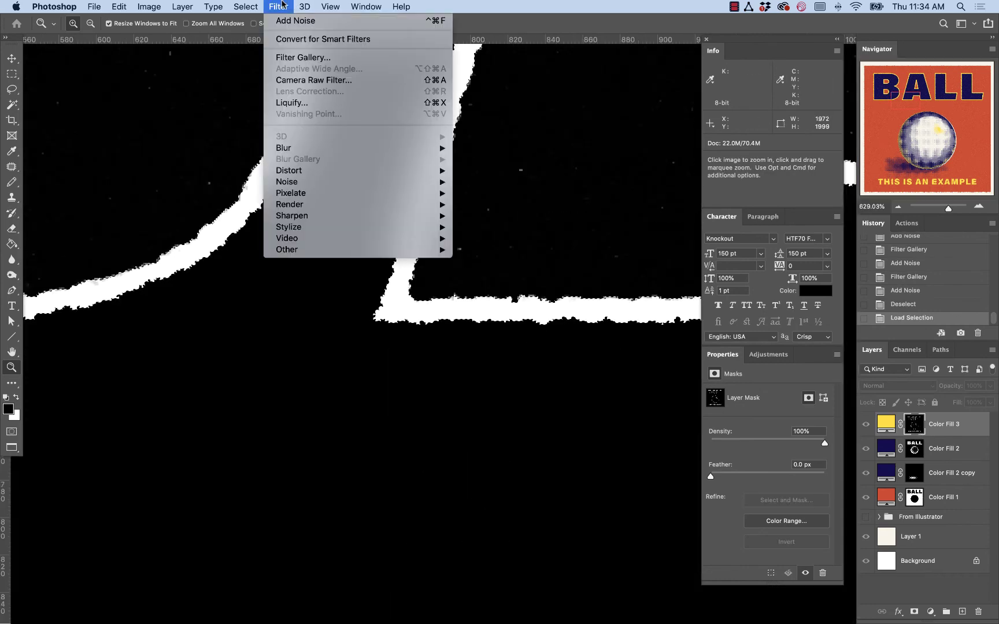
{"action": "left_click", "coordinate": [290, 26]}
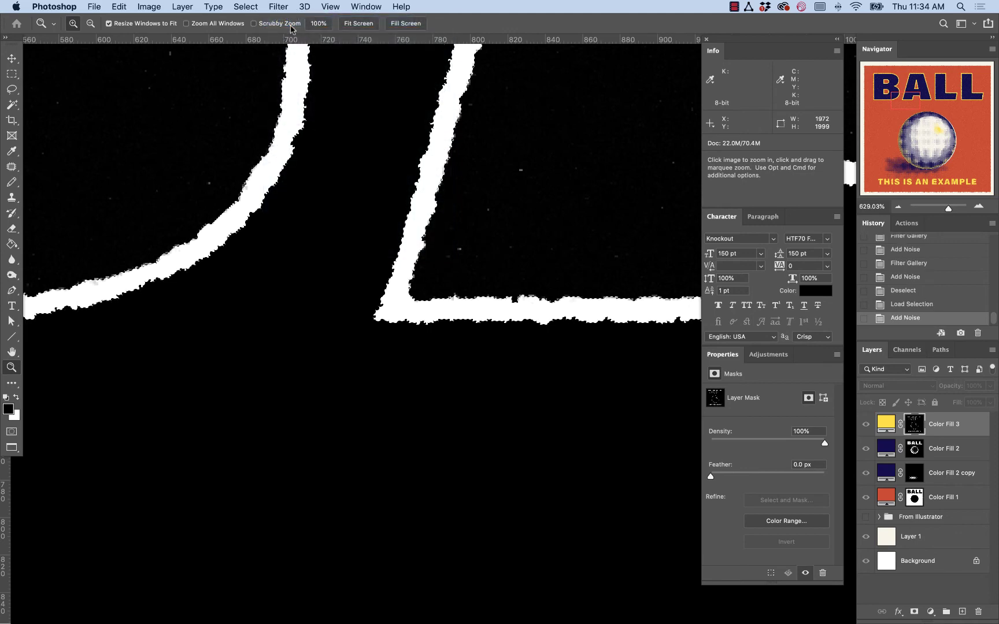
{"action": "key", "text": "super+d"}
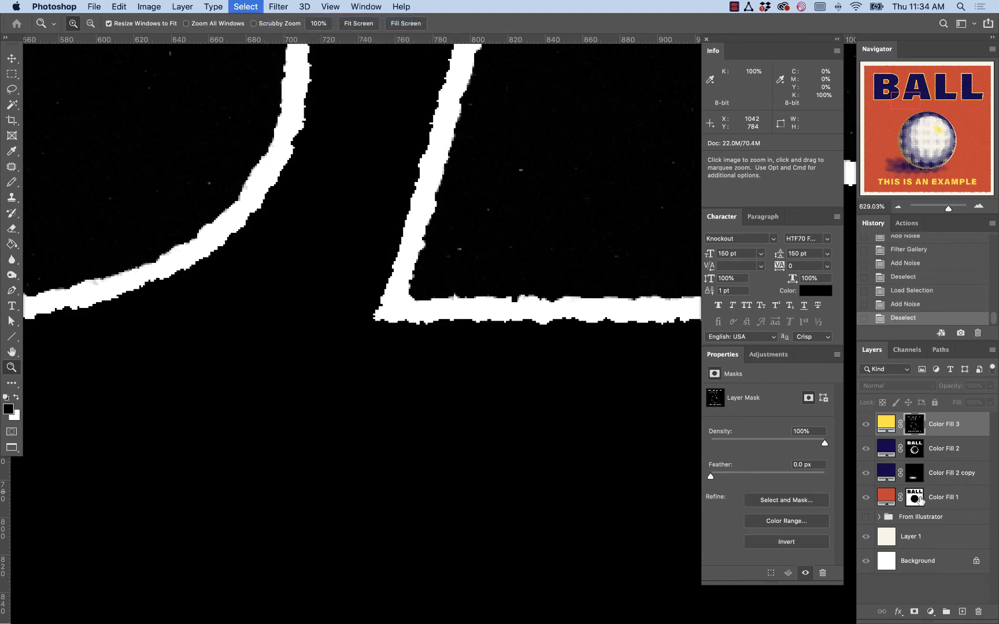
Return to the full-colour artwork and examine the speckled texture around the BALL lettering and across the whole poster.
{"action": "left_click", "coordinate": [883, 426]}
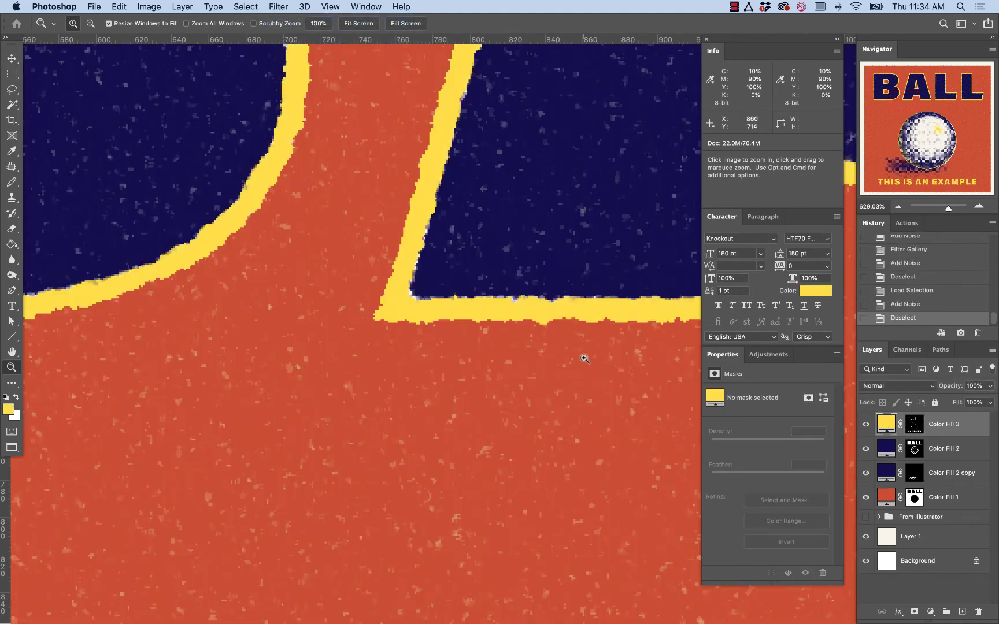
{"action": "left_click_drag", "start_coordinate": [562, 347], "coordinate": [473, 455]}
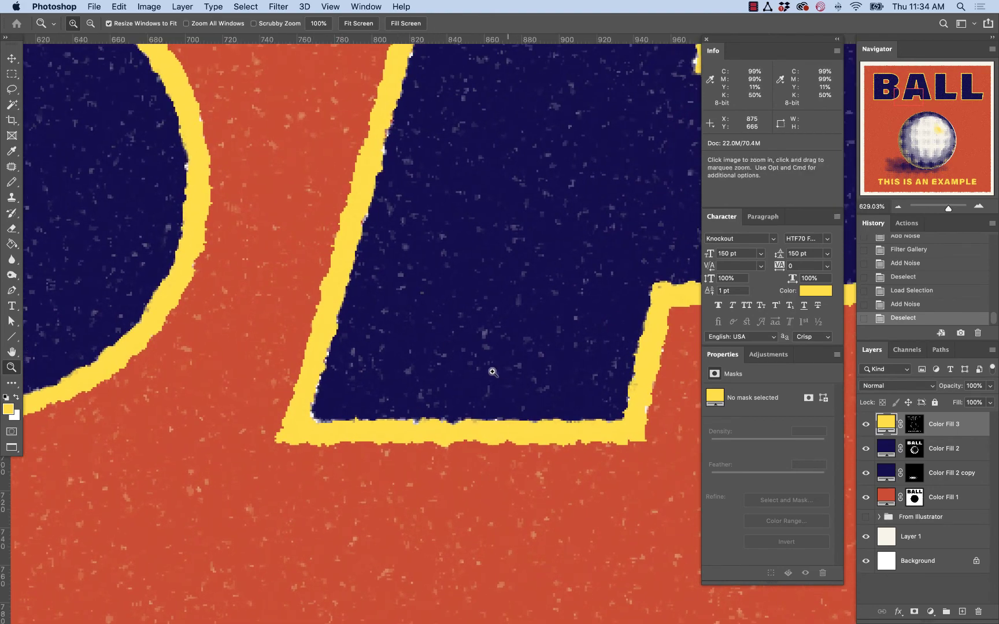
{"action": "key", "text": "super+0"}
{"action": "left_click_drag", "start_coordinate": [513, 285], "coordinate": [418, 277]}
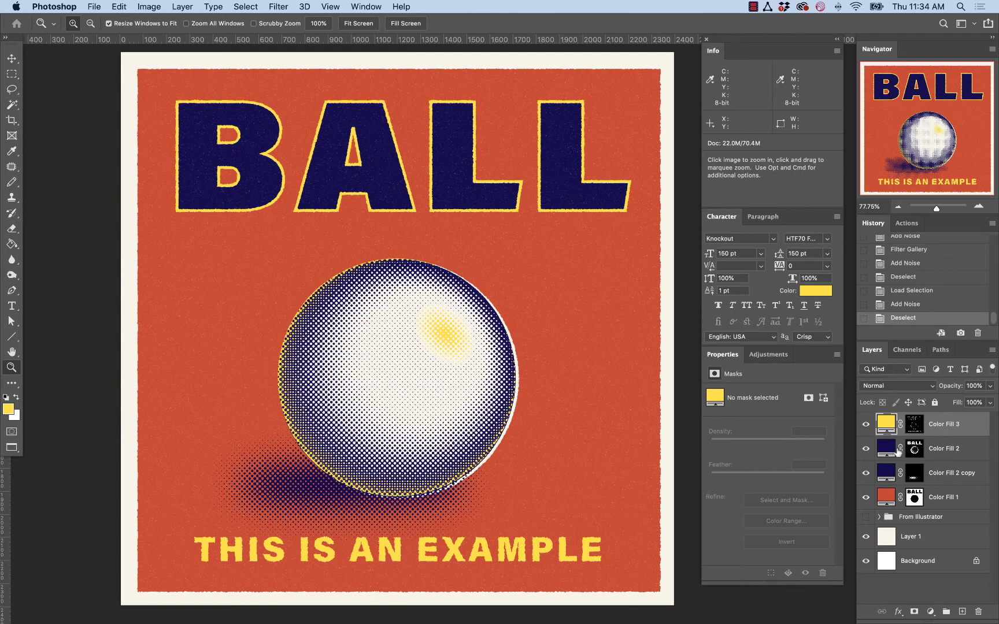
Try the Multiply blend mode on all four Color Fill layers together and undo the blending change.
{"action": "left_click", "coordinate": [889, 495], "text": "shift"}
{"action": "left_click", "coordinate": [882, 385]}
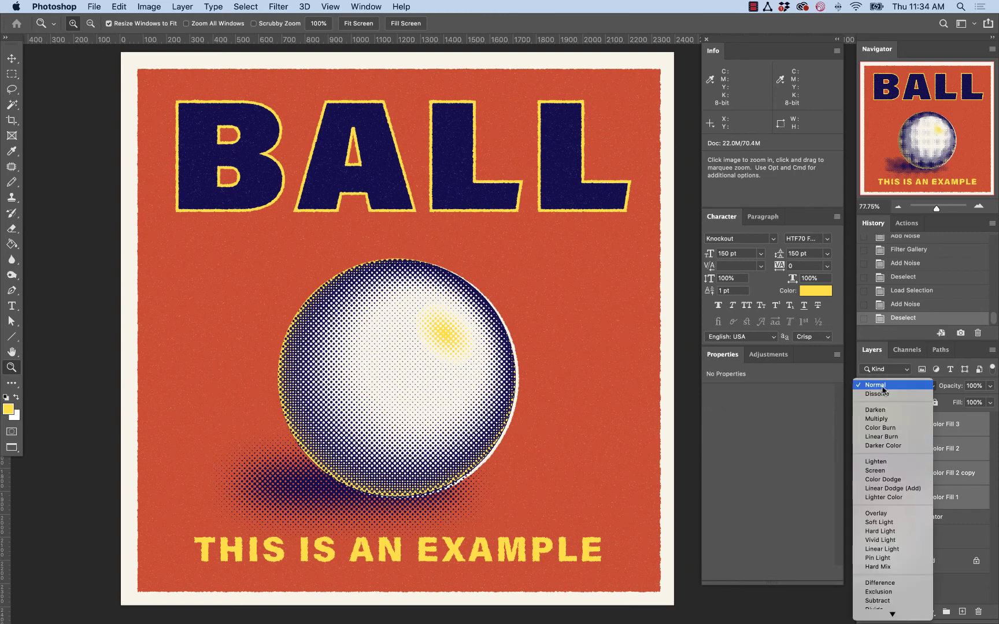
{"action": "left_click", "coordinate": [883, 418]}
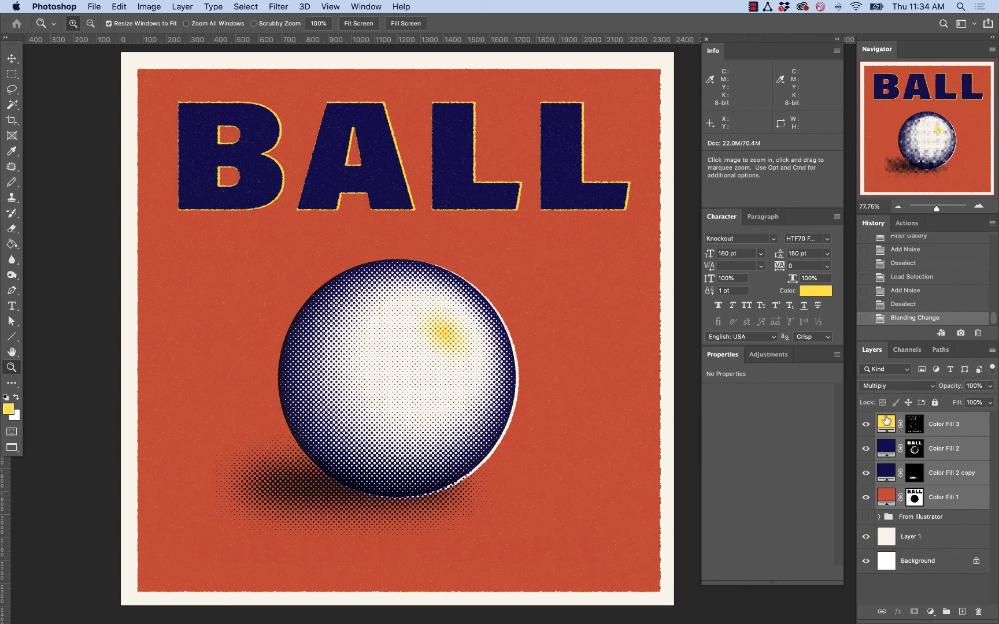
{"action": "key", "text": "super+z"}
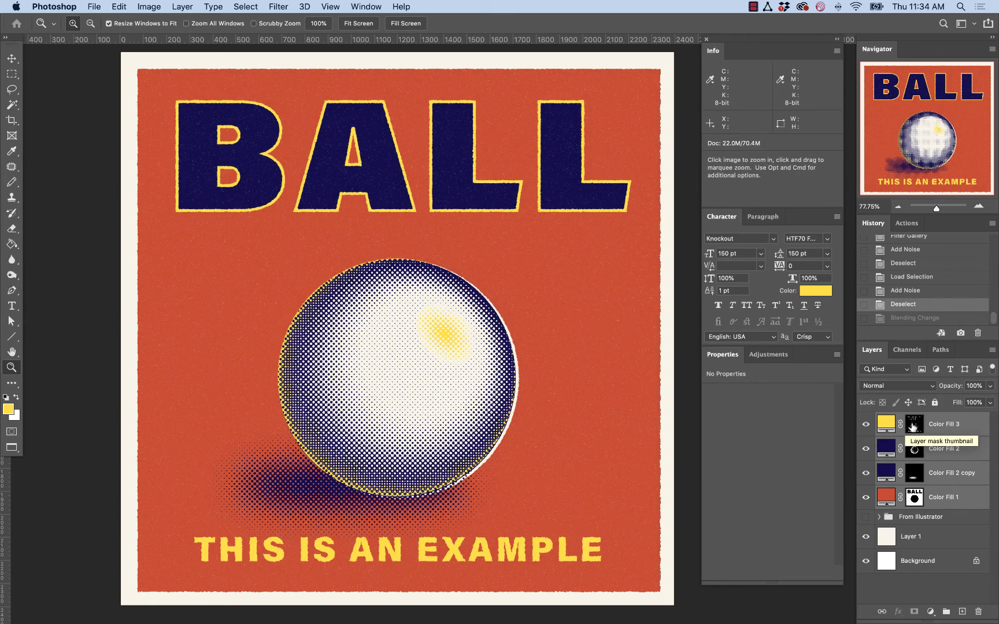
{"action": "left_click", "coordinate": [913, 429], "text": "super"}
{"action": "key", "text": "super+d"}
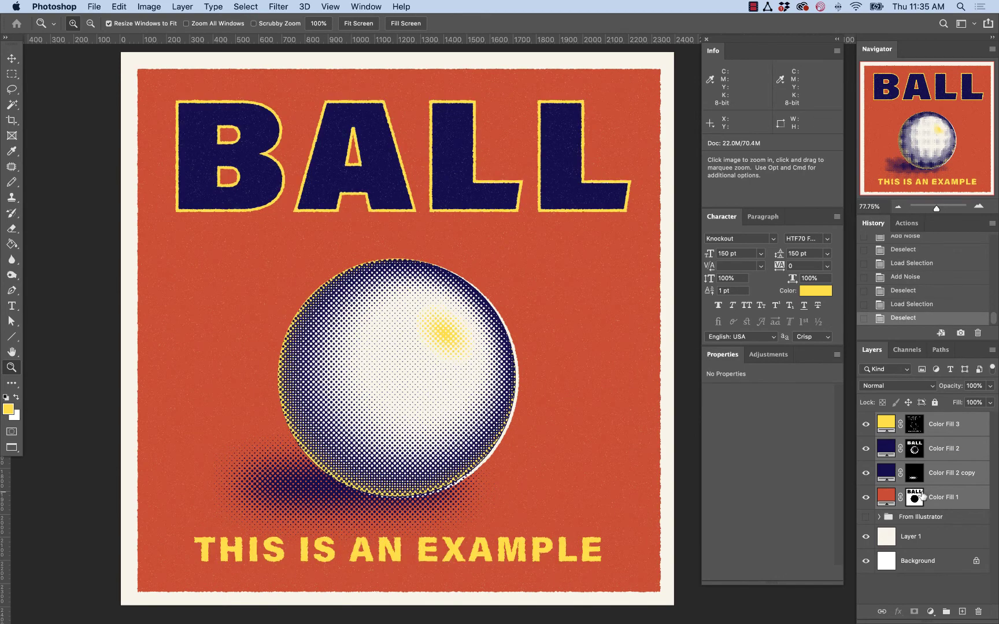
Set the yellow Color Fill 3 layer's blend mode to Multiply and inspect its layer mask on its own.
{"action": "left_click", "coordinate": [887, 386]}
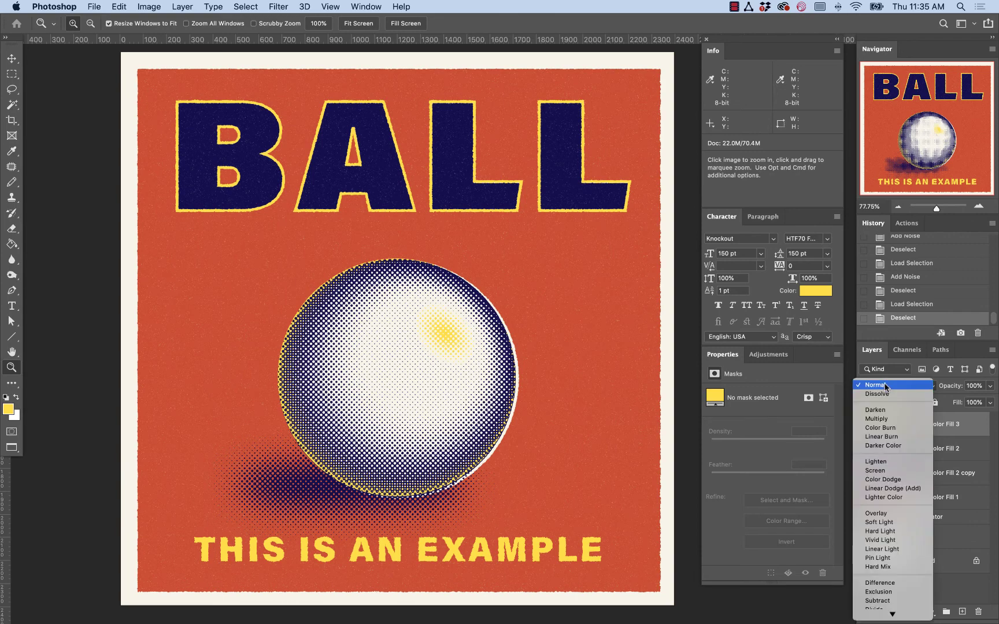
{"action": "left_click", "coordinate": [889, 419]}
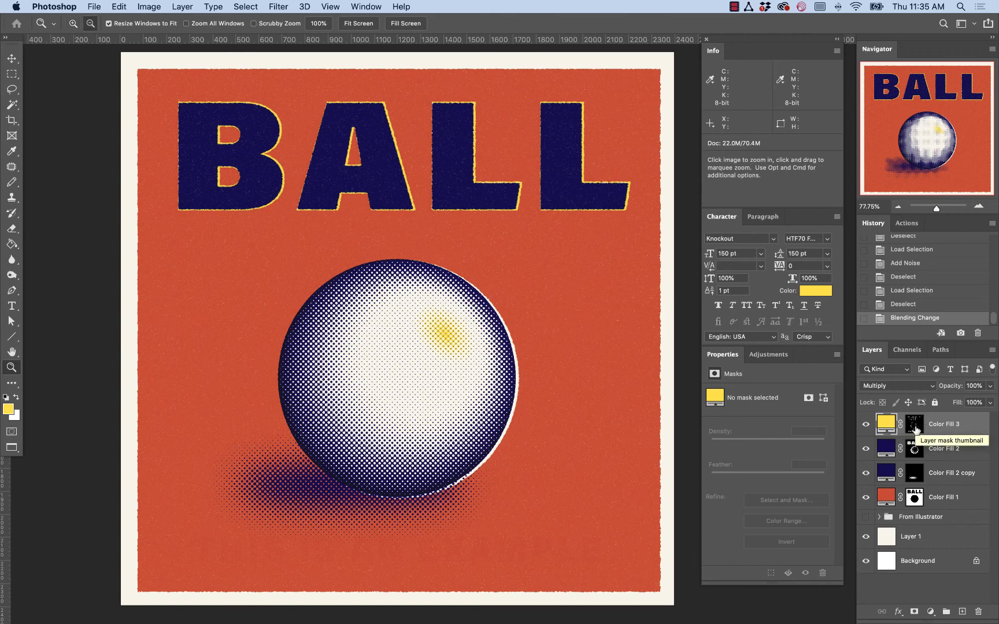
{"action": "left_click", "coordinate": [915, 428], "text": "alt"}
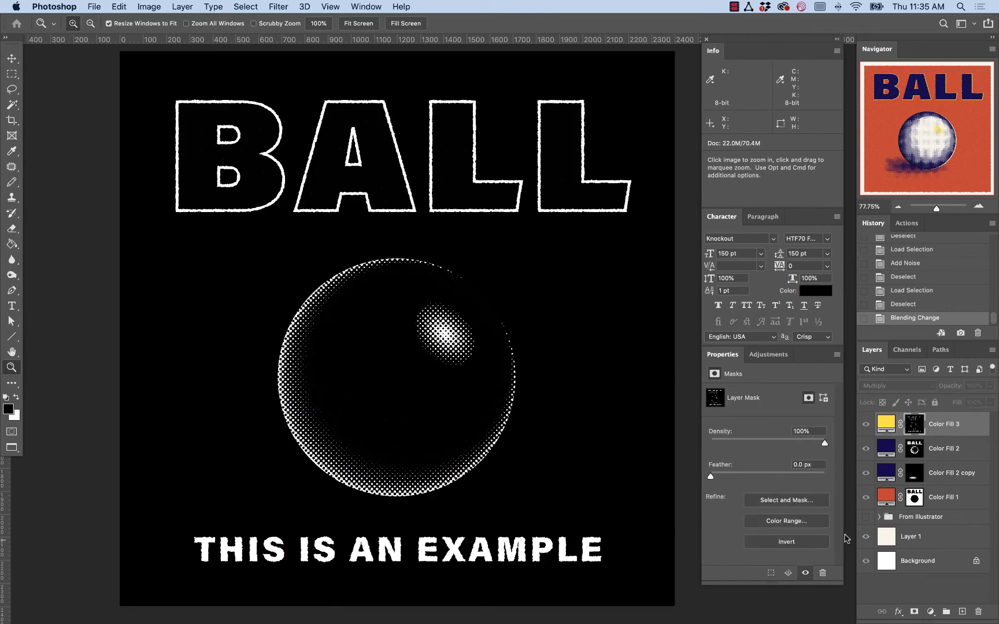
{"action": "left_click", "coordinate": [911, 441], "text": "super"}
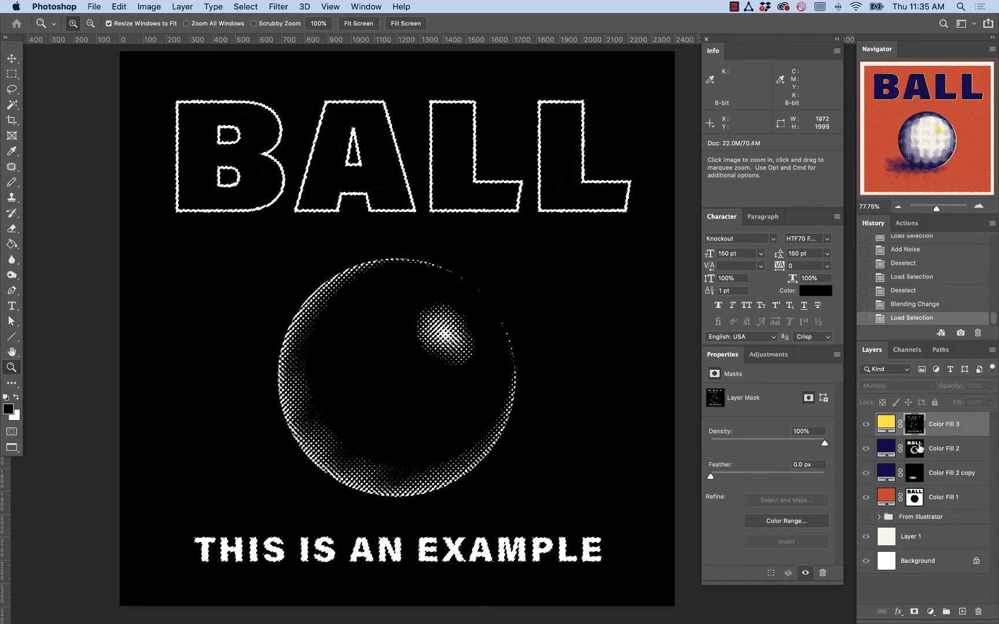
{"action": "key", "text": "super+d"}
{"action": "left_click", "coordinate": [888, 425]}
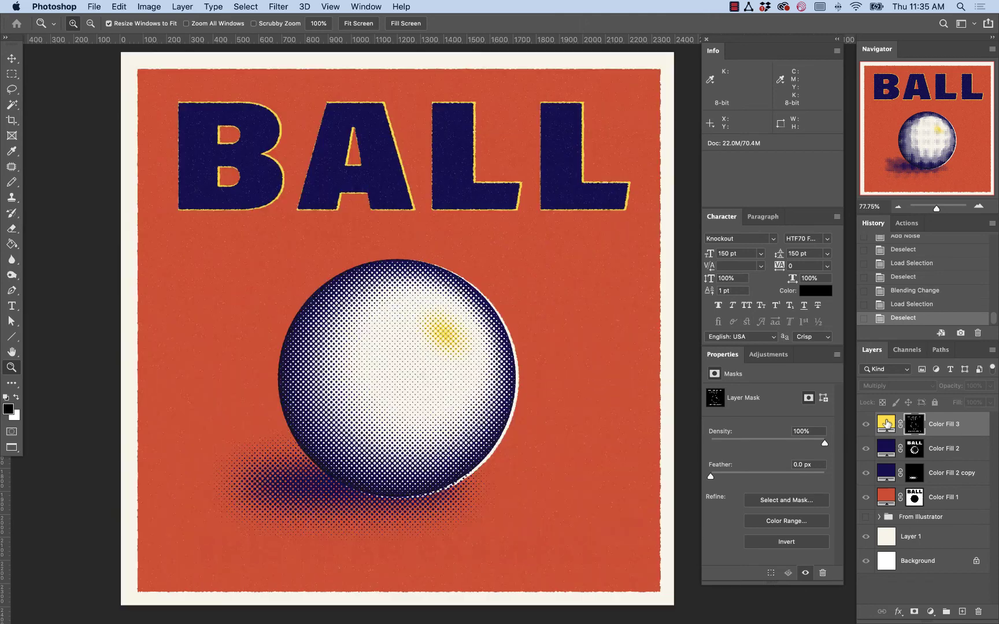
Load the Color Fill 3 mask as a selection and pencil the THIS IS AN EXAMPLE text in black on the Color Fill 1 mask.
{"action": "left_click", "coordinate": [913, 428], "text": "super"}
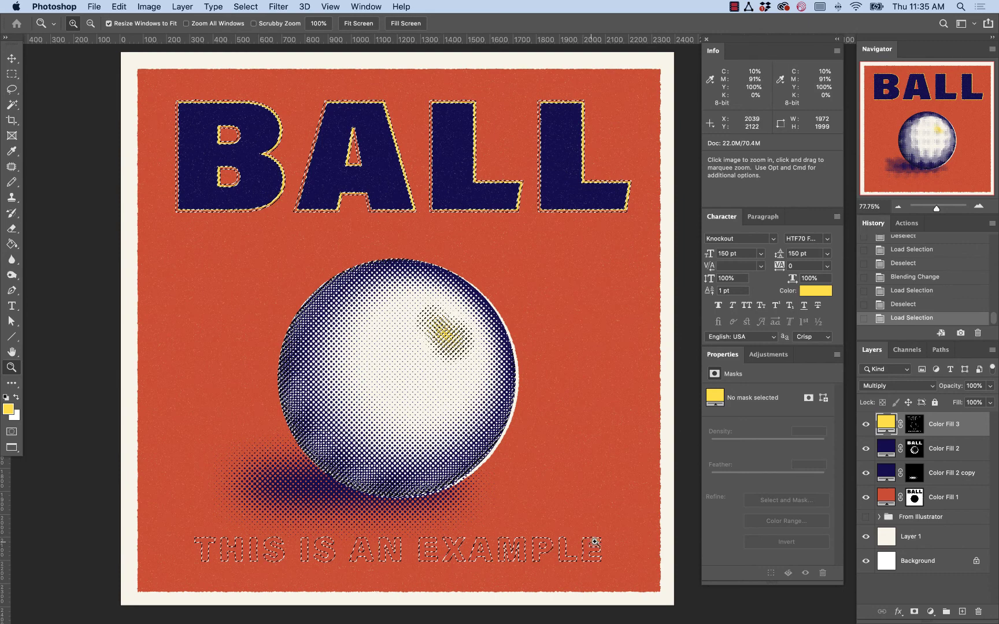
{"action": "left_click", "coordinate": [915, 497]}
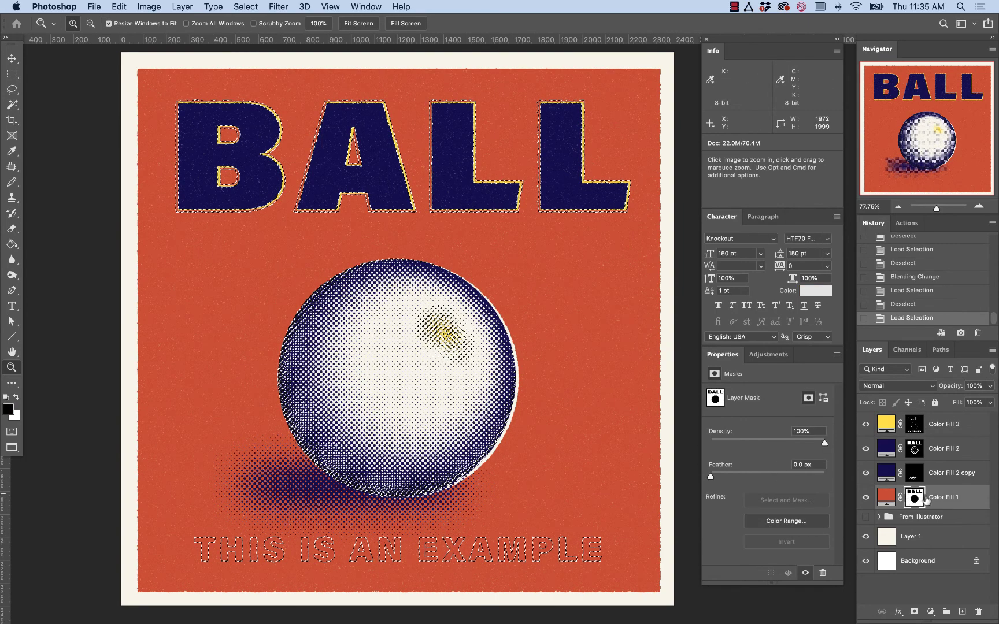
{"action": "left_click", "coordinate": [925, 499], "text": "alt"}
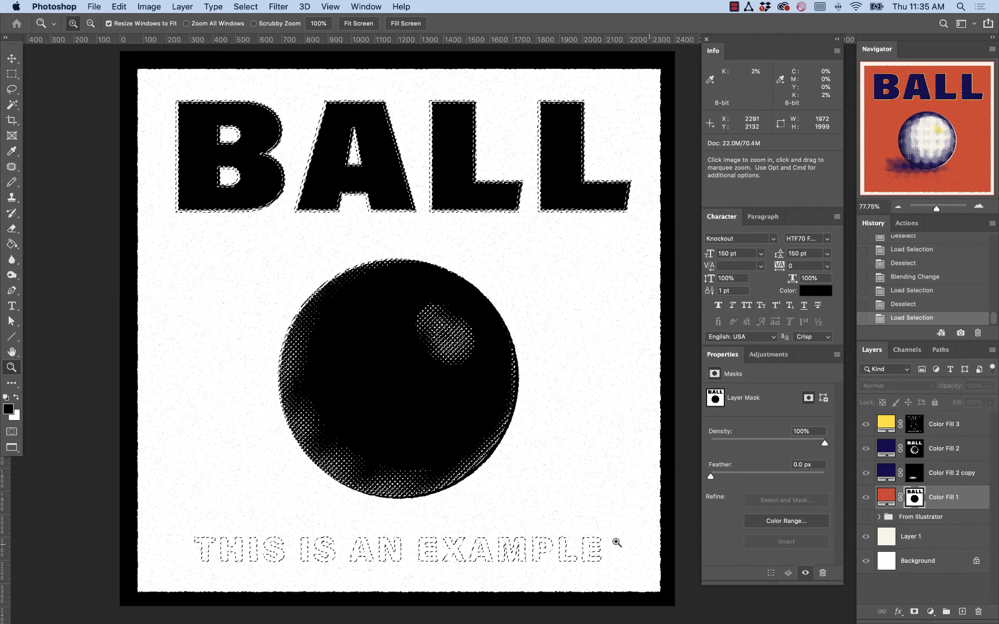
{"action": "left_click", "coordinate": [11, 182]}
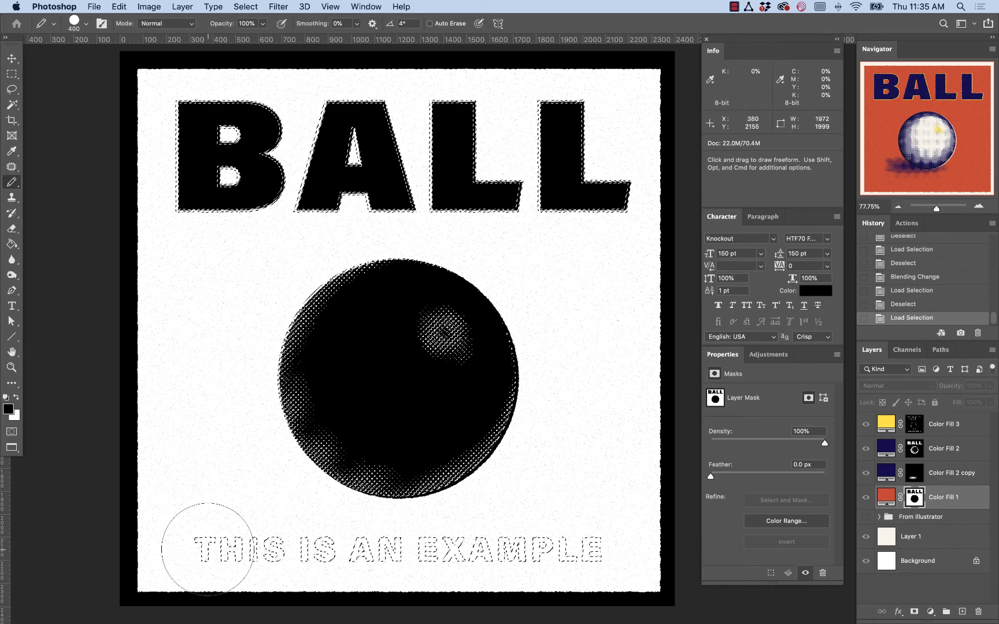
{"action": "left_click_drag", "start_coordinate": [207, 549], "coordinate": [659, 543]}
{"action": "key", "text": "super+d"}
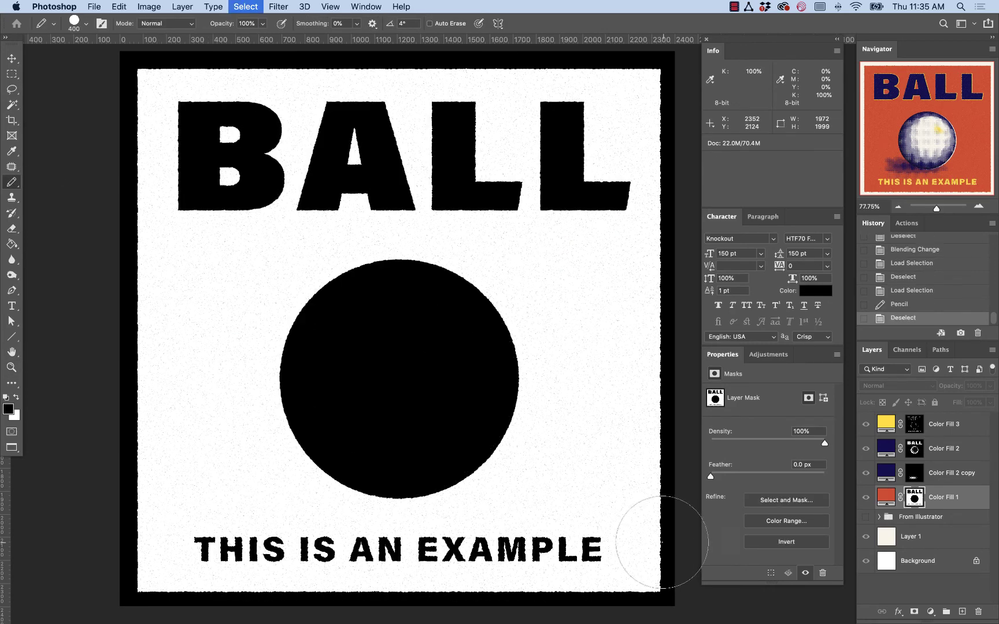
{"action": "left_click", "coordinate": [888, 427]}
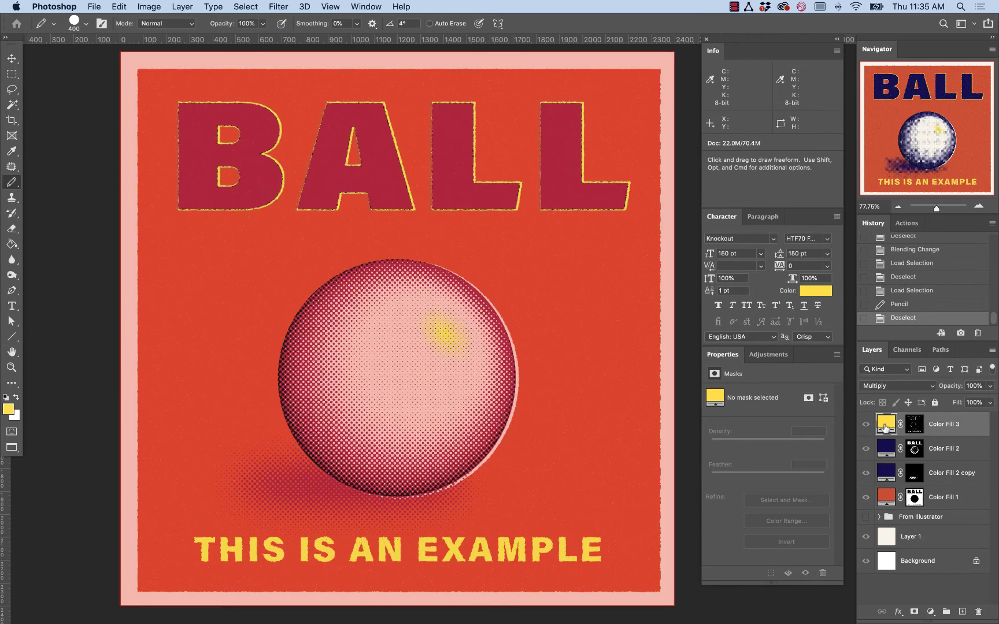
View the Color Fill 3 mask alone and marquee-select the THIS IS AN EXAMPLE text in it.
{"action": "left_click", "coordinate": [914, 426]}
{"action": "key", "text": "m"}
{"action": "left_click", "coordinate": [915, 425], "text": "alt"}
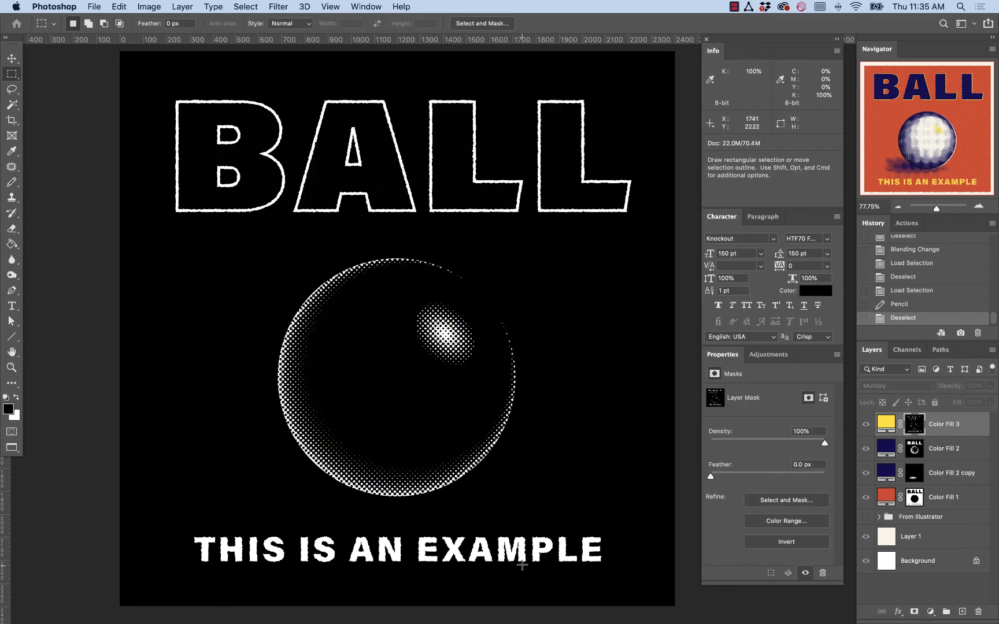
{"action": "left_click_drag", "start_coordinate": [617, 570], "coordinate": [291, 591]}
Try to nudge the selected text upward with the Color Fill 3 fill active instead of its mask.
{"action": "left_click", "coordinate": [876, 424]}
{"action": "key", "text": "z"}
{"action": "key", "text": "v"}
{"action": "key", "text": "Up"}
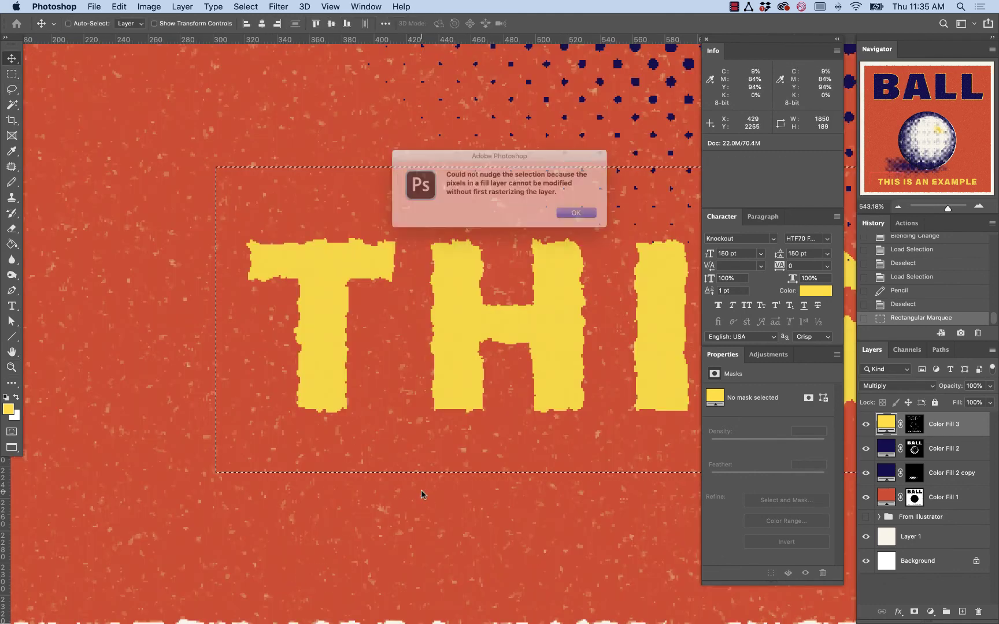
{"action": "key", "text": "Return"}
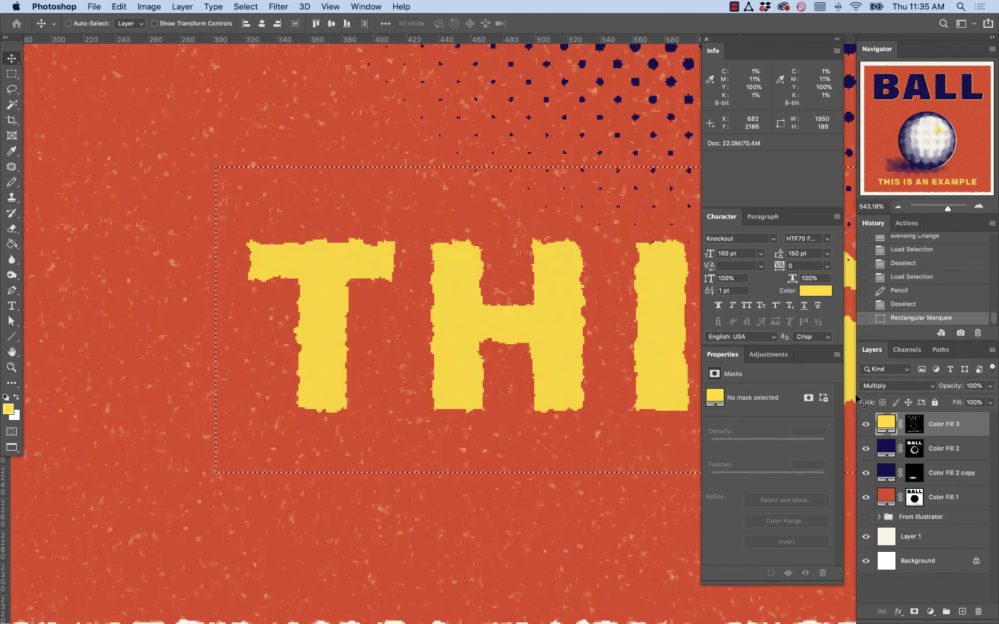
Nudge the selected text in the Color Fill 3 mask a few pixels up and left for misregistration, and deselect.
{"action": "left_click", "coordinate": [916, 426]}
{"action": "key", "text": "Up"}
{"action": "key", "text": "Left"}
{"action": "key", "text": "Left"}
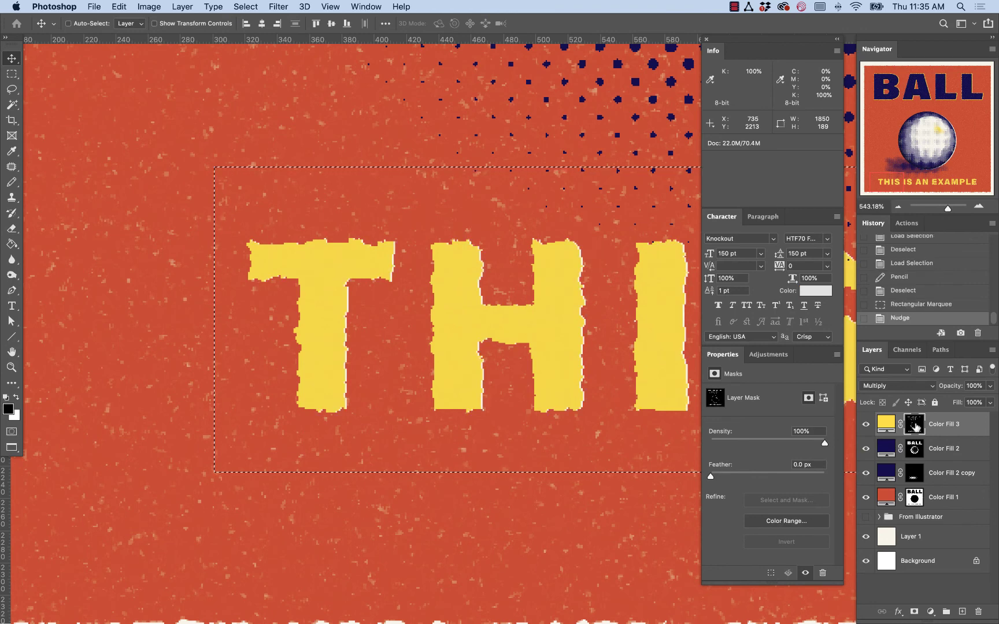
{"action": "key", "text": "Up"}
{"action": "key", "text": "Up"}
{"action": "key", "text": "Left"}
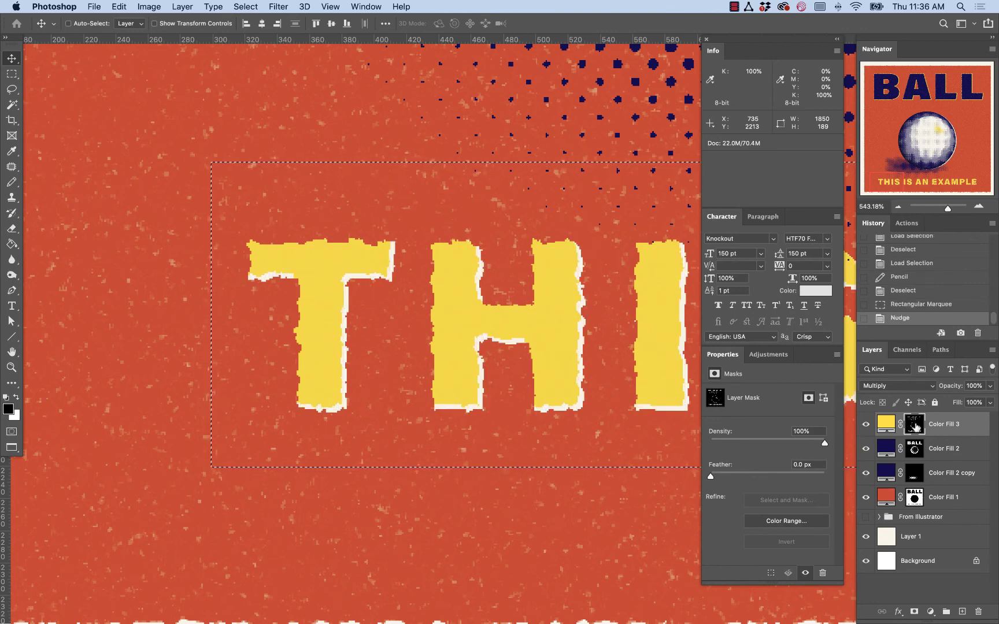
{"action": "key", "text": "Right"}
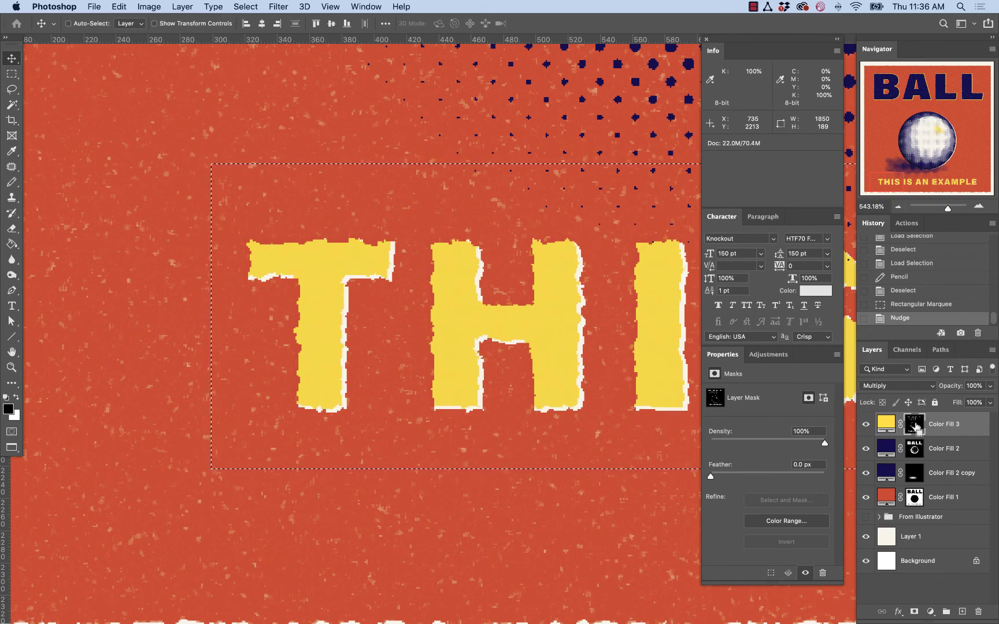
{"action": "key", "text": "super+d"}
{"action": "key", "text": "super+0"}
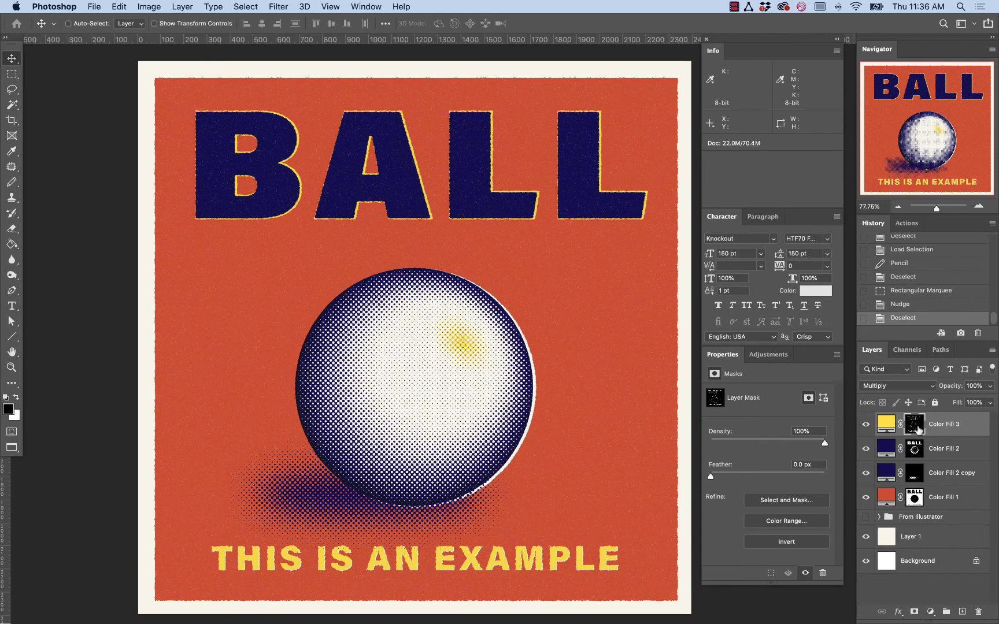
Load the Color Fill 3 mask as a selection and pencil the BALL lettering's outline in black on the Color Fill 1 mask.
{"action": "left_click", "coordinate": [919, 430], "text": "super"}
{"action": "left_click", "coordinate": [917, 502], "text": "alt"}
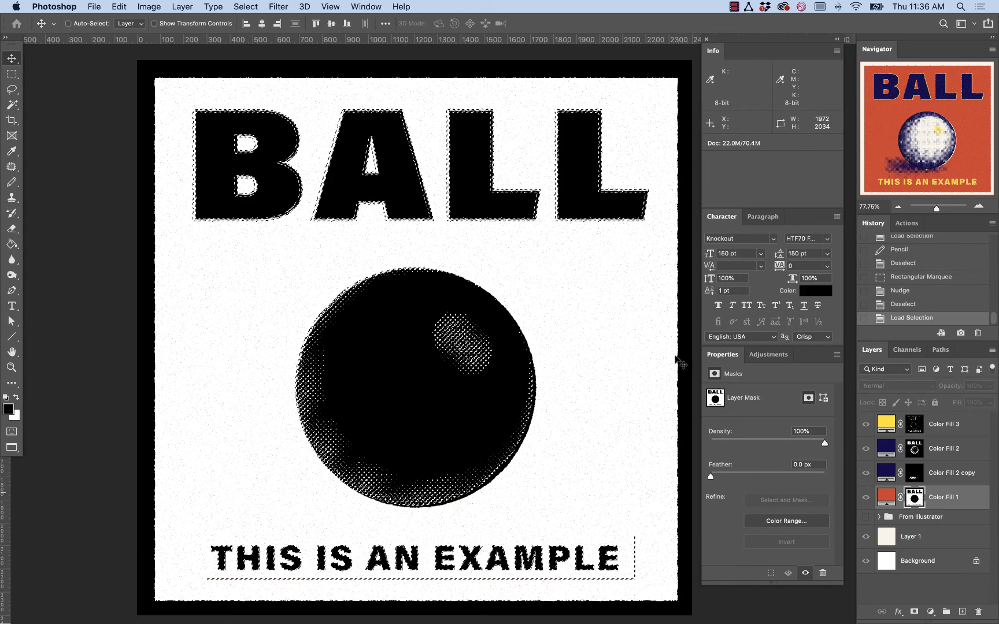
{"action": "key", "text": "m"}
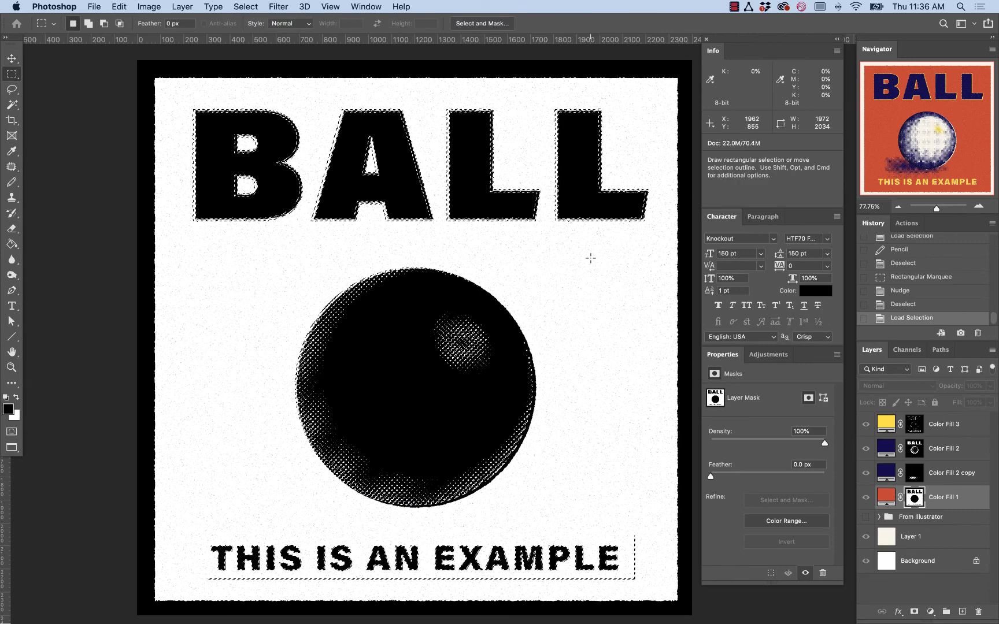
{"action": "left_click", "coordinate": [11, 182]}
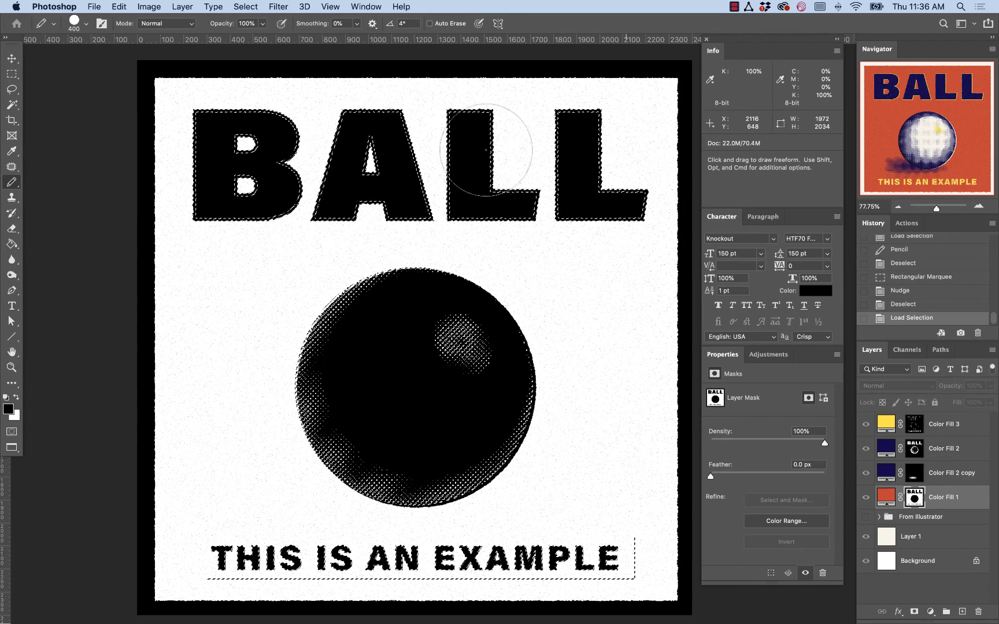
{"action": "left_click", "coordinate": [486, 151]}
{"action": "key", "text": "super+d"}
{"action": "left_click", "coordinate": [889, 498]}
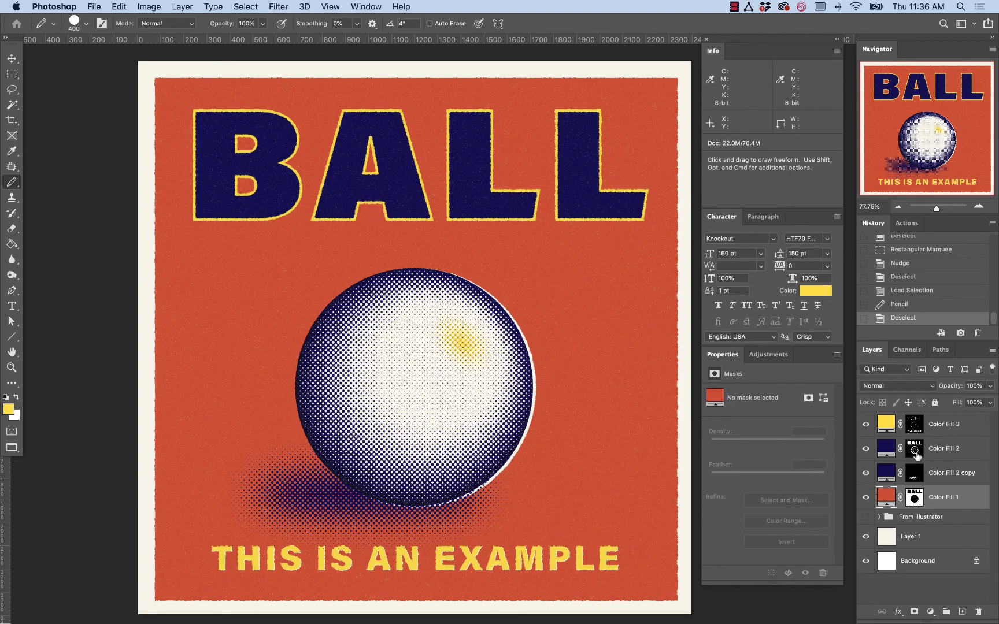
Nudge the navy Color Fill 2 layer slightly out of register with the yellow and red layers.
{"action": "left_click", "coordinate": [915, 456]}
{"action": "left_click", "coordinate": [889, 450]}
{"action": "key", "text": "v"}
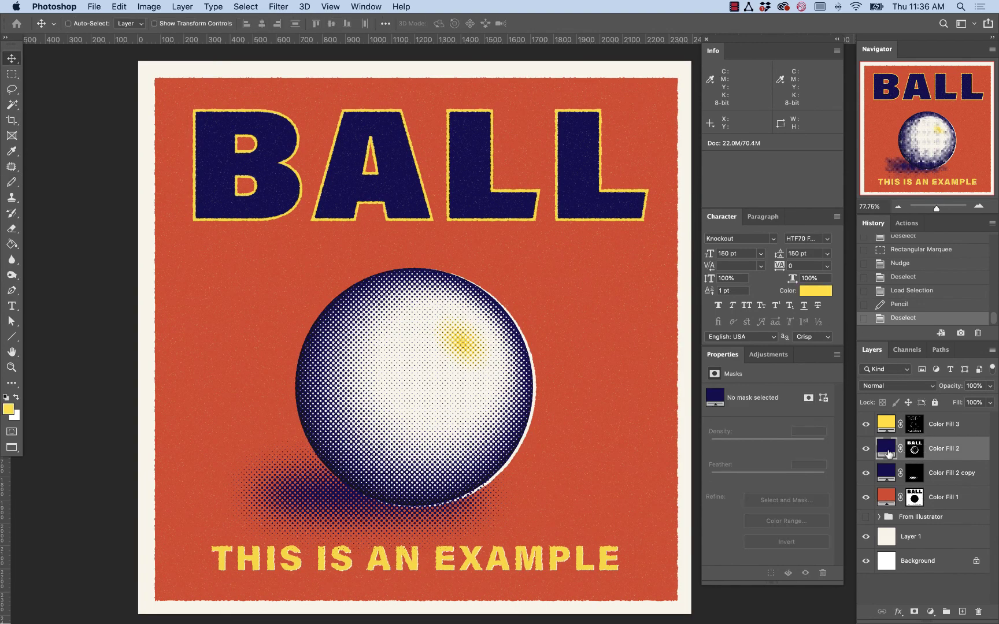
{"action": "key", "text": "Down"}
{"action": "key", "text": "Down"}
{"action": "key", "text": "Down"}
{"action": "key", "text": "Down"}
{"action": "key", "text": "Down"}
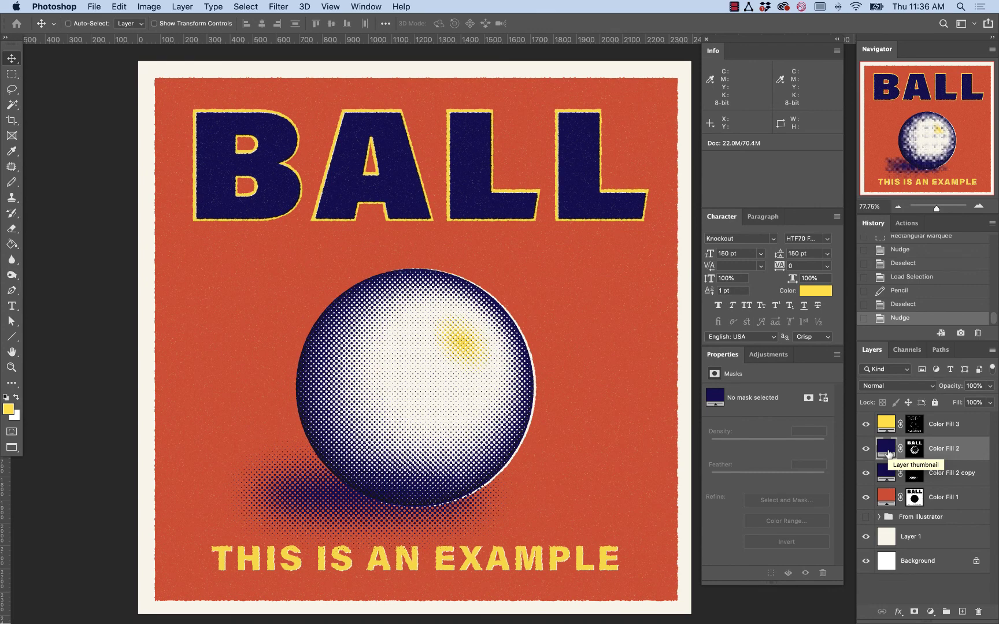
{"action": "key", "text": "Down"}
{"action": "key", "text": "Down"}
{"action": "key", "text": "Down"}
{"action": "key", "text": "Down"}
{"action": "key", "text": "Down"}
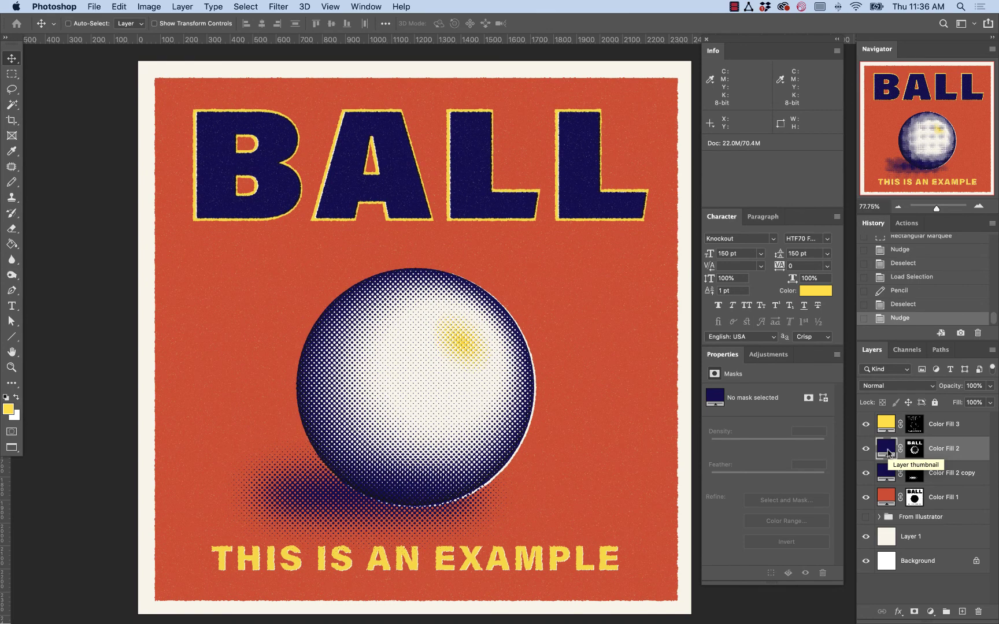
{"action": "key", "text": "Down"}
{"action": "key", "text": "Down"}
{"action": "key", "text": "Down"}
{"action": "key", "text": "Down"}
{"action": "key", "text": "Down"}
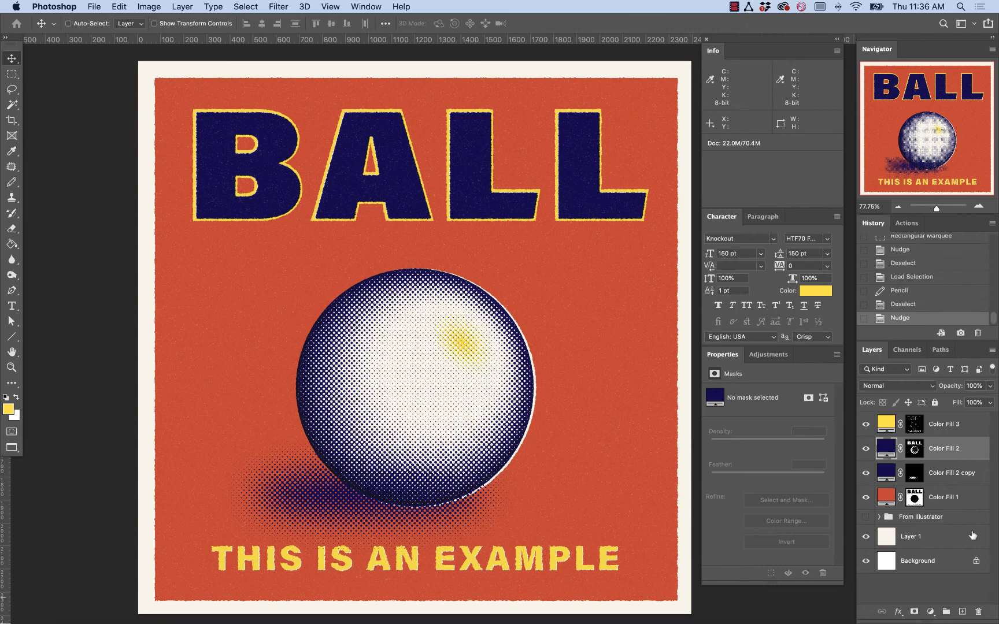
Set the blend mode of the navy Color Fill 2 and Color Fill 2 copy layers to Multiply.
{"action": "left_click", "coordinate": [887, 477]}
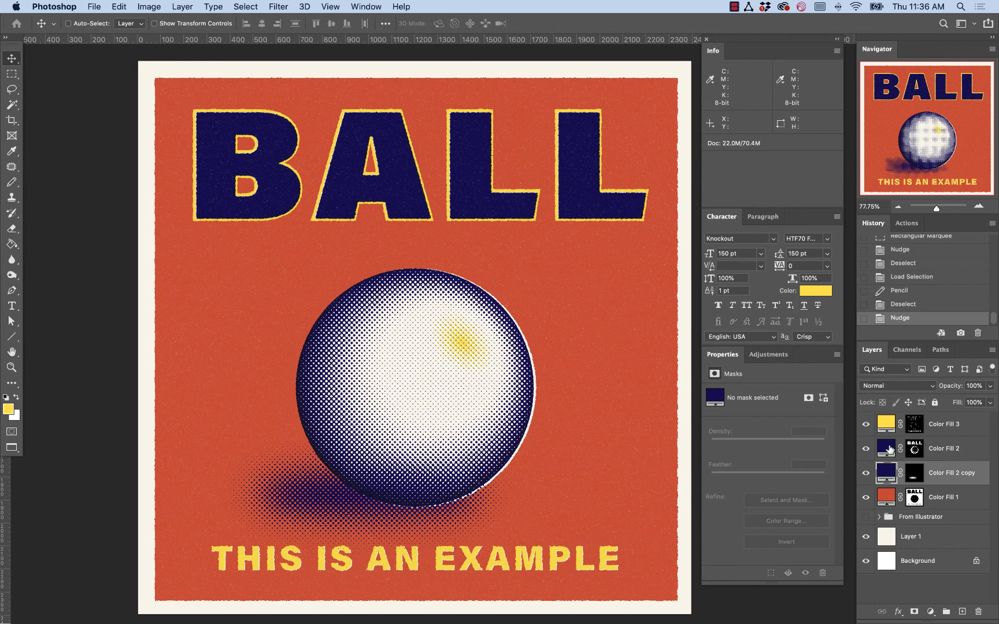
{"action": "left_click", "coordinate": [887, 456]}
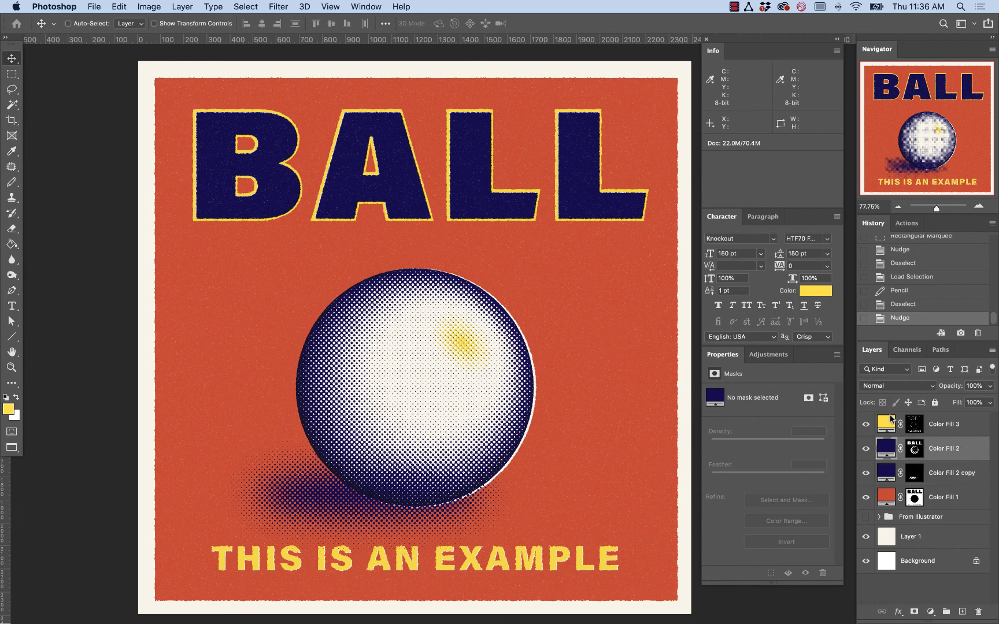
{"action": "left_click", "coordinate": [884, 387]}
{"action": "left_click", "coordinate": [886, 424]}
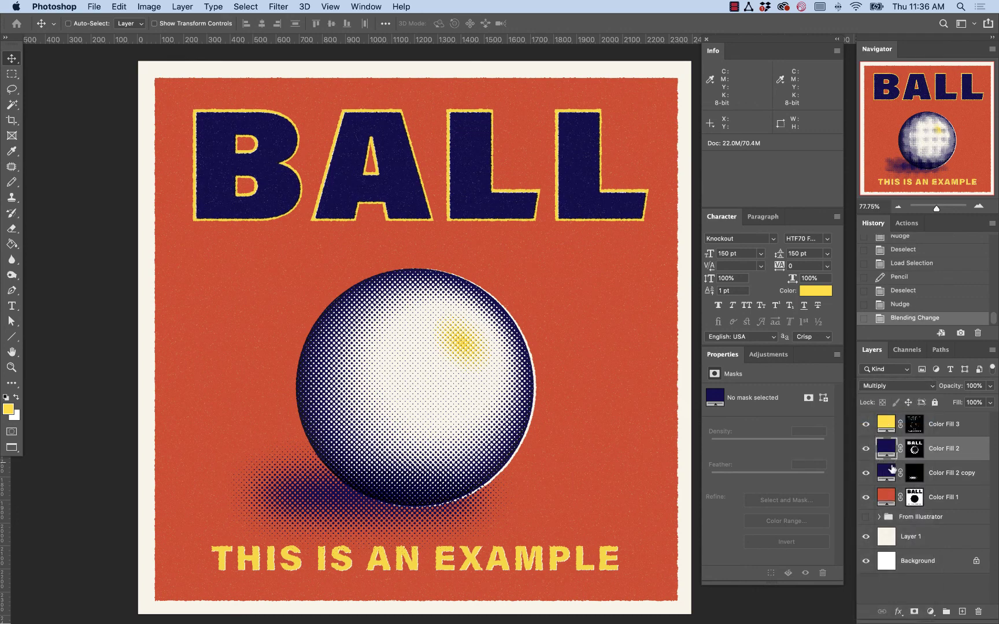
{"action": "left_click", "coordinate": [889, 475]}
{"action": "left_click", "coordinate": [884, 386]}
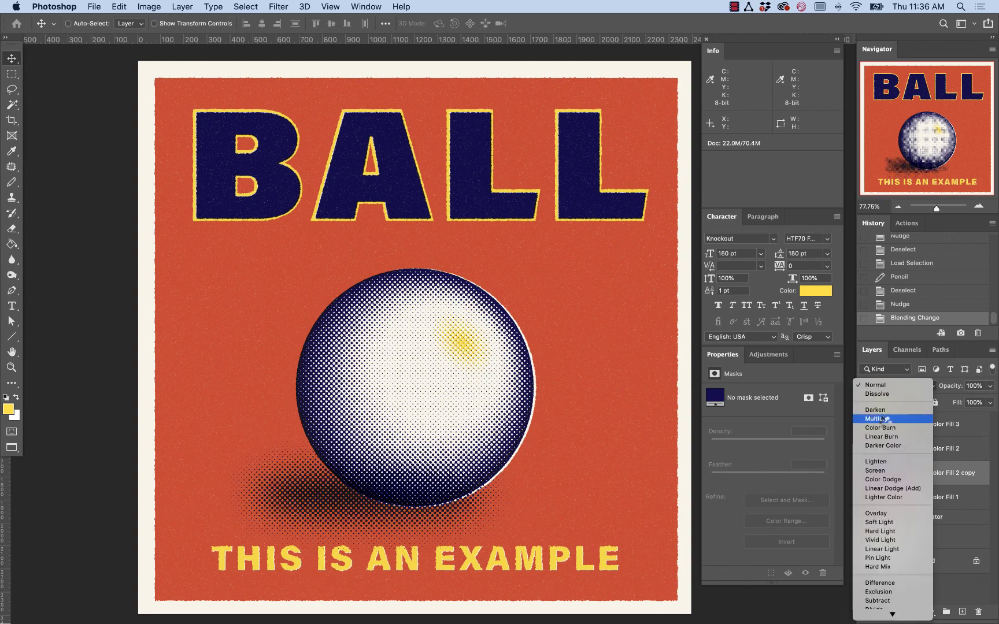
{"action": "left_click", "coordinate": [885, 419]}
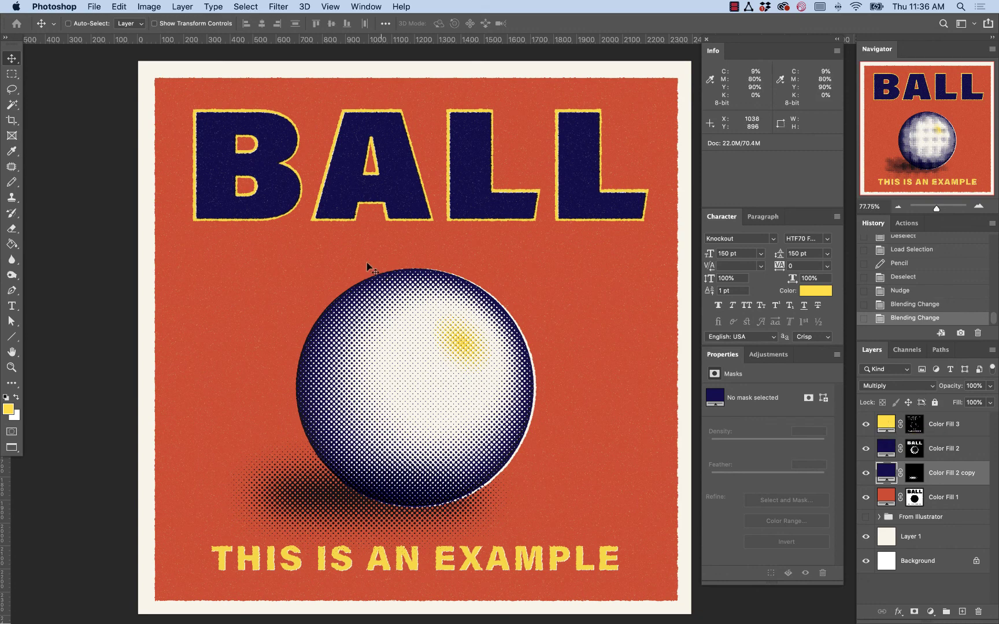
{"action": "key", "text": "z"}
{"action": "left_click_drag", "start_coordinate": [356, 335], "coordinate": [90, 141]}
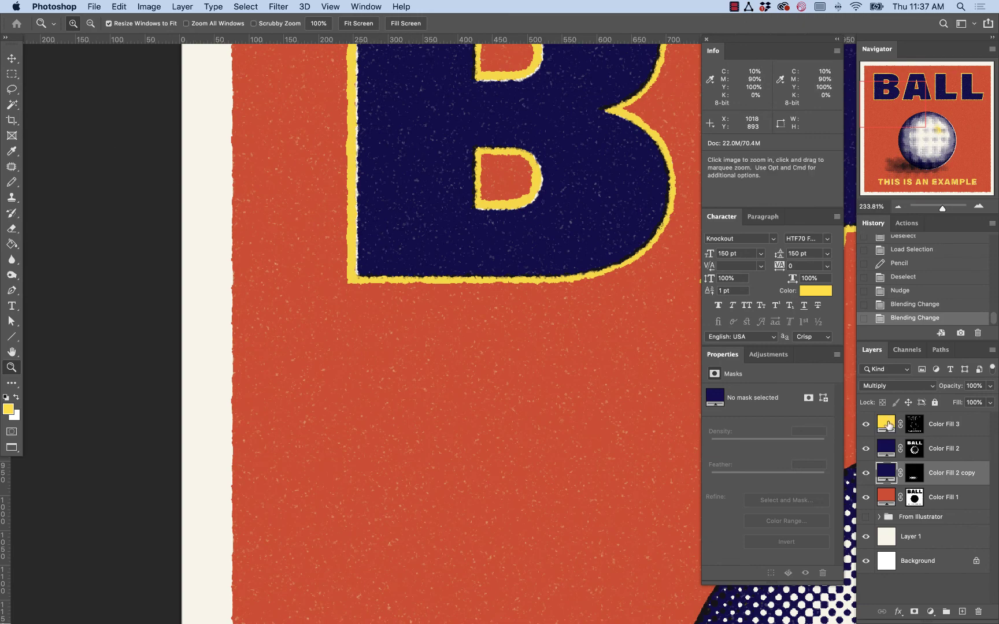
{"action": "key", "text": "super+0"}
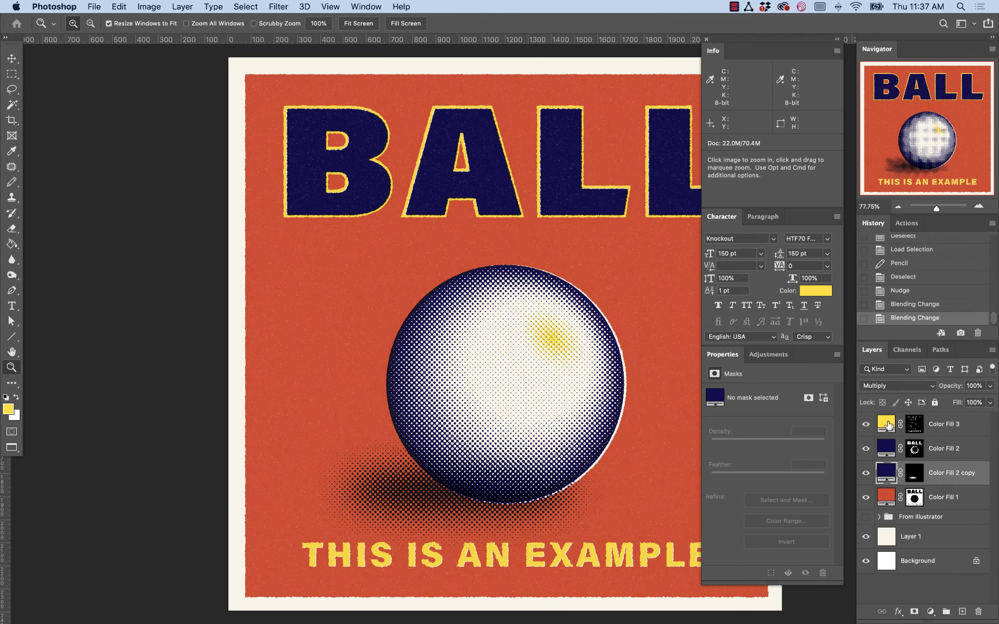
Select the ball's circle from the Color Fill 1 mask with the Magic Wand, clear it to black in the Color Fill 2 copy shadow mask, and deselect.
{"action": "left_click", "coordinate": [914, 475], "text": "alt"}
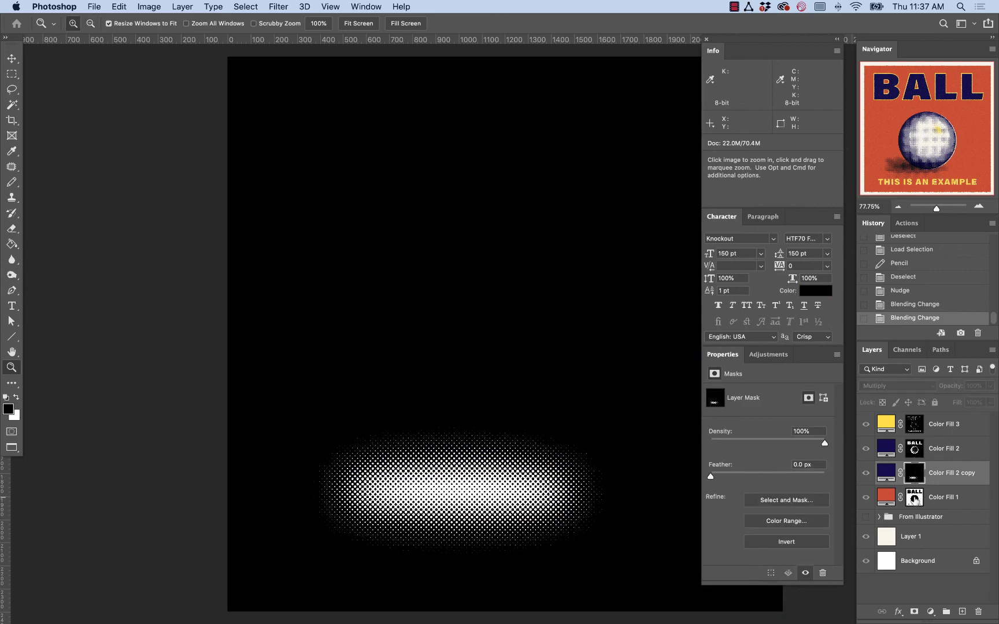
{"action": "left_click", "coordinate": [915, 497]}
{"action": "left_click", "coordinate": [920, 500], "text": "alt"}
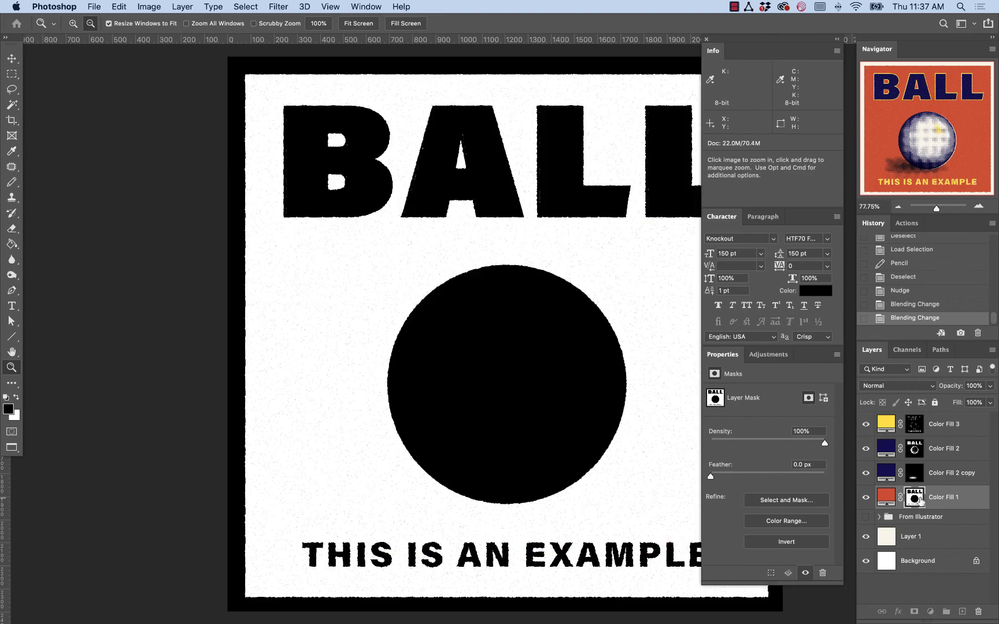
{"action": "key", "text": "w"}
{"action": "left_click", "coordinate": [527, 417]}
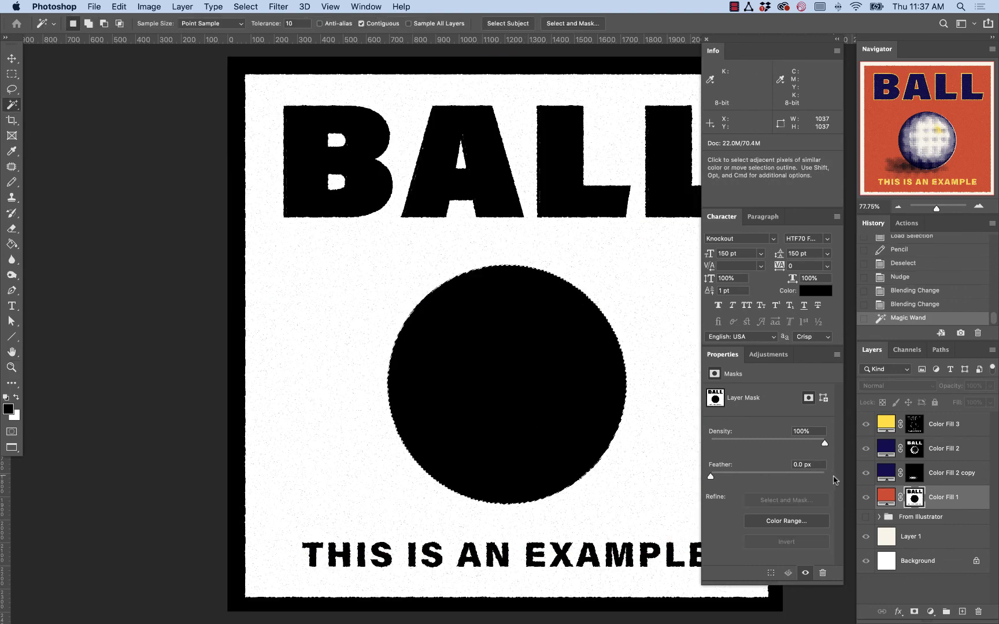
{"action": "left_click", "coordinate": [916, 480], "text": "alt"}
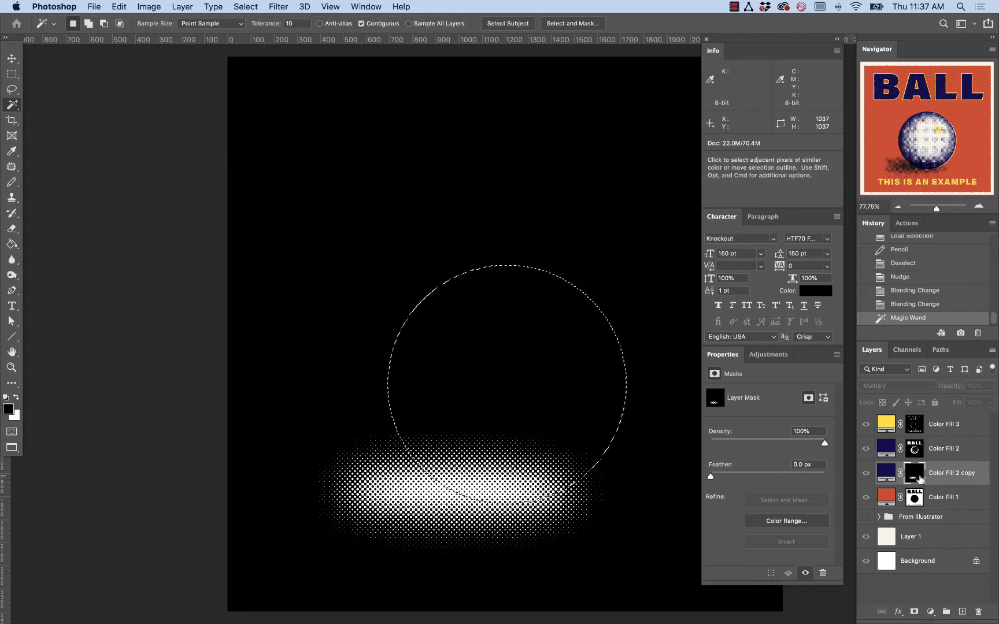
{"action": "key", "text": "x"}
{"action": "key", "text": "Delete"}
{"action": "key", "text": "super+d"}
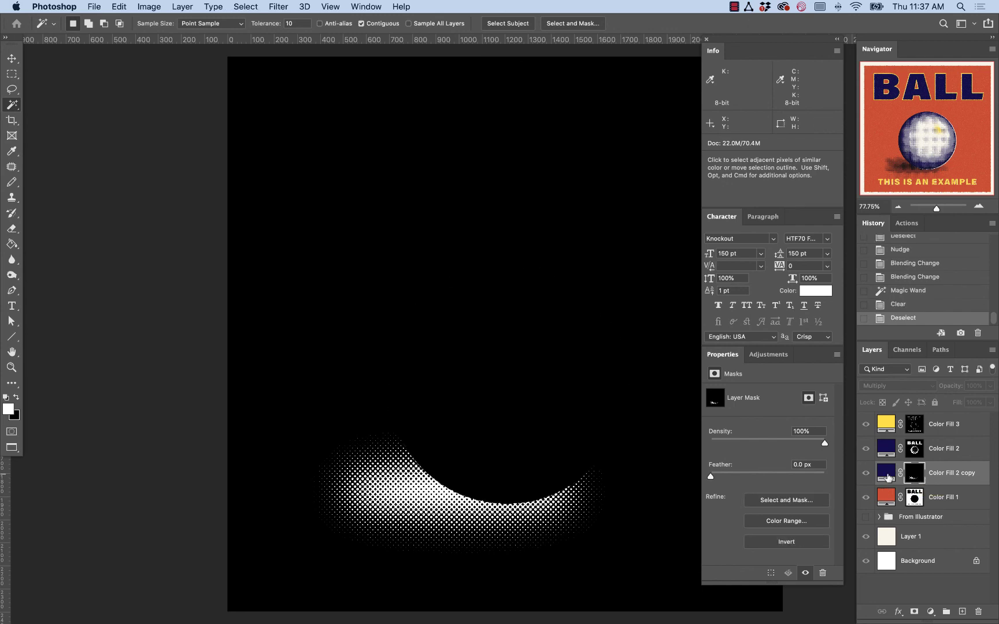
{"action": "left_click", "coordinate": [886, 473]}
{"action": "key", "text": "super+minus"}
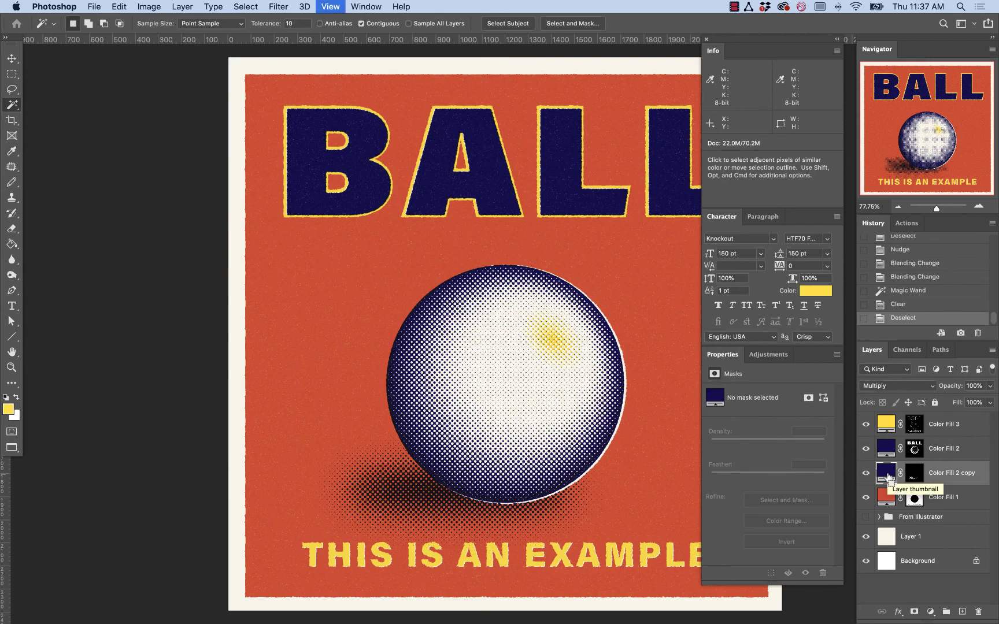
{"action": "scroll", "coordinate": [555, 393], "scroll_direction": "right", "scroll_amount": 5}
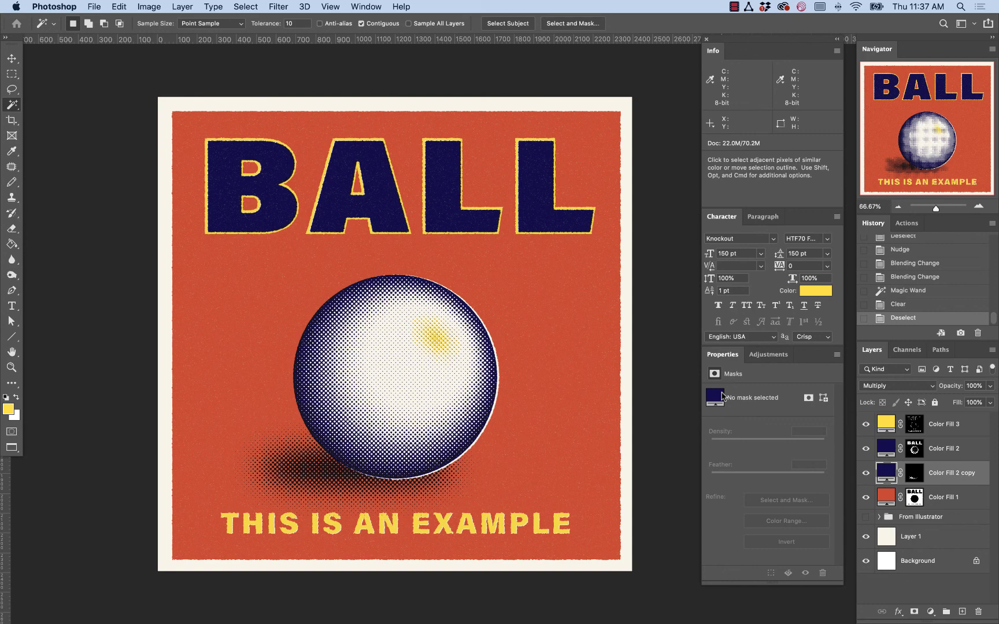
{"action": "left_click", "coordinate": [734, 7]}
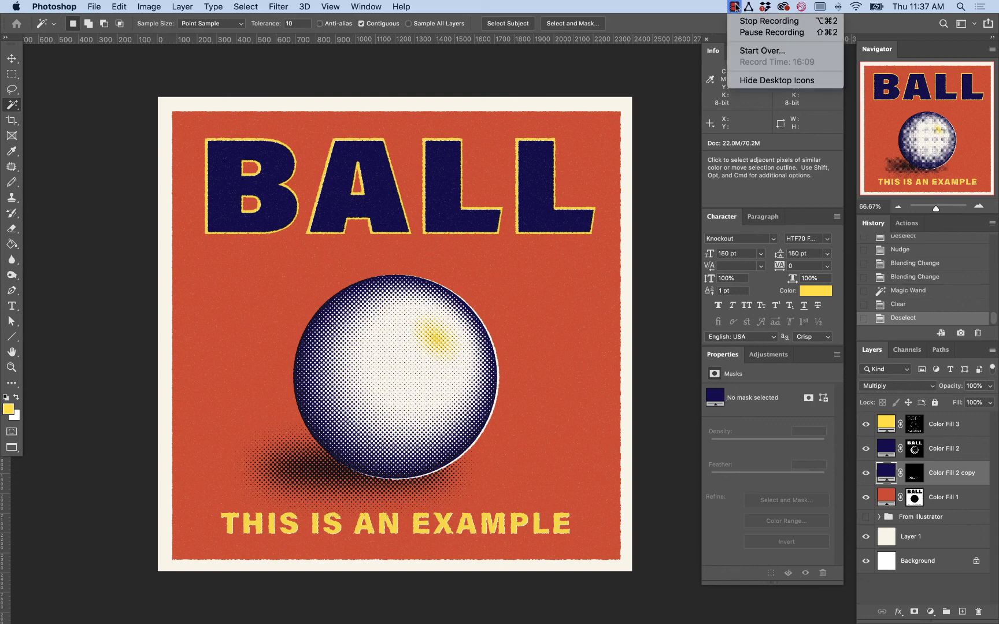